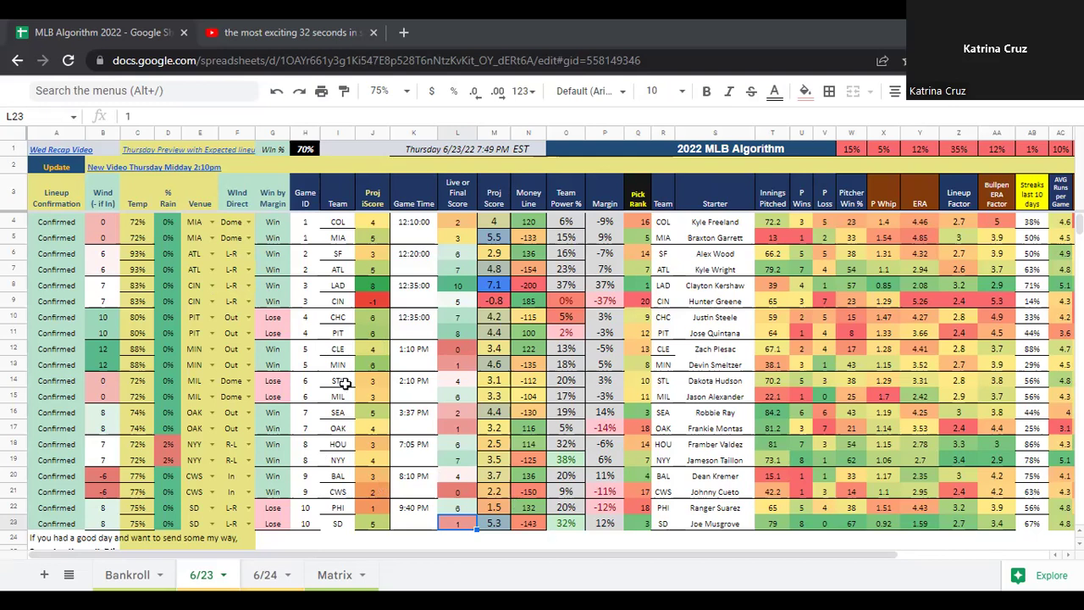
Switch to the MLB 6-23 workbook in Excel and examine the 6/23/2022 results on the Pivots sheet.
key(alt+Tab)
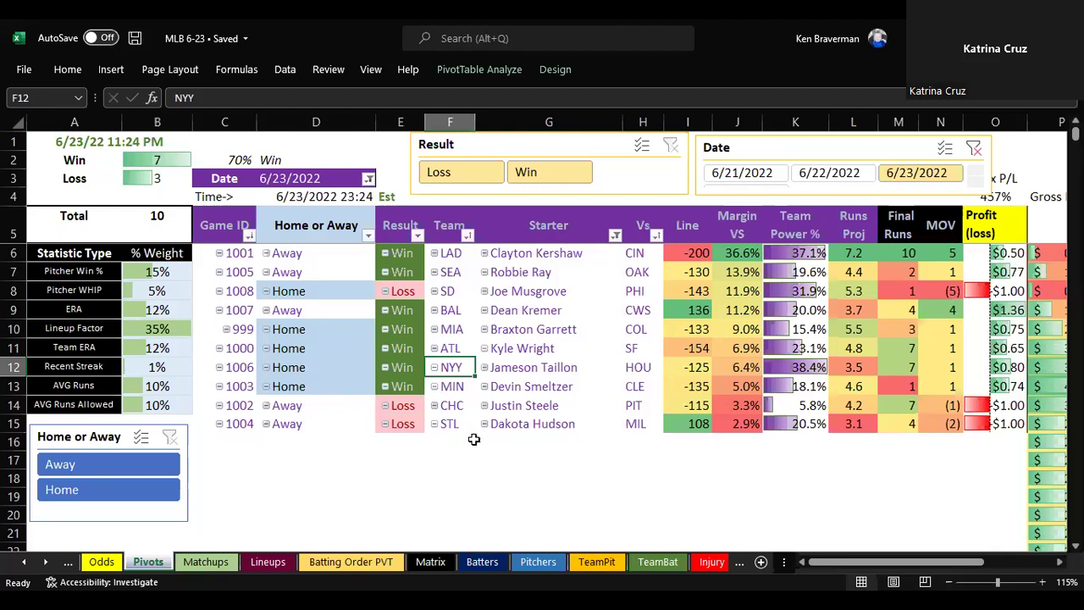
scroll(474, 436, up, 2)
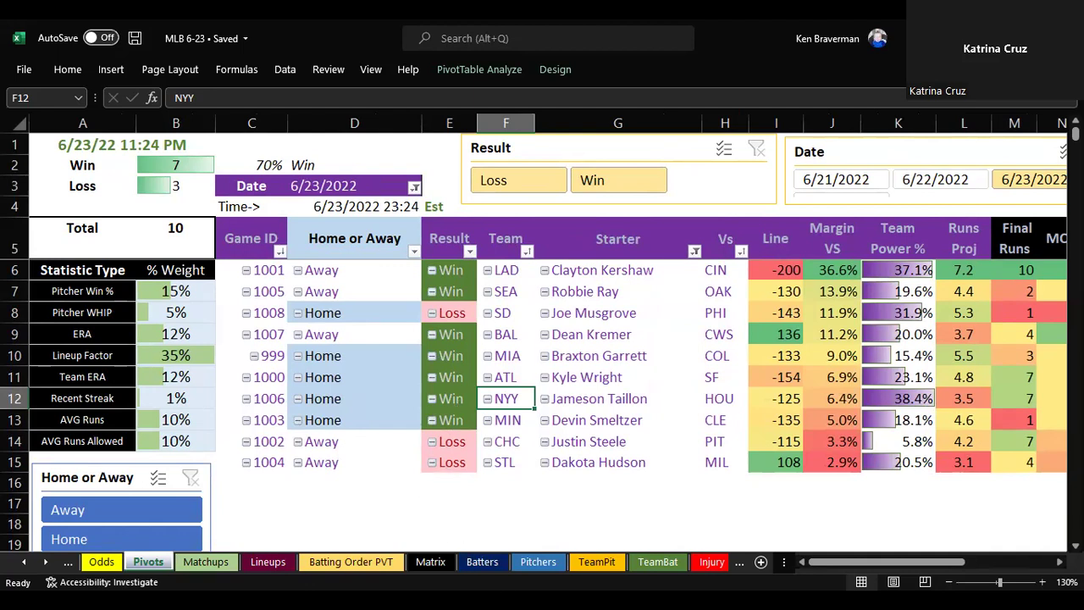
In the Round Robin Parlay Tracker workbook, review the bets for 4 to 7 combos, the Padres -1.5 row and the first three lines.
key(alt+Tab)
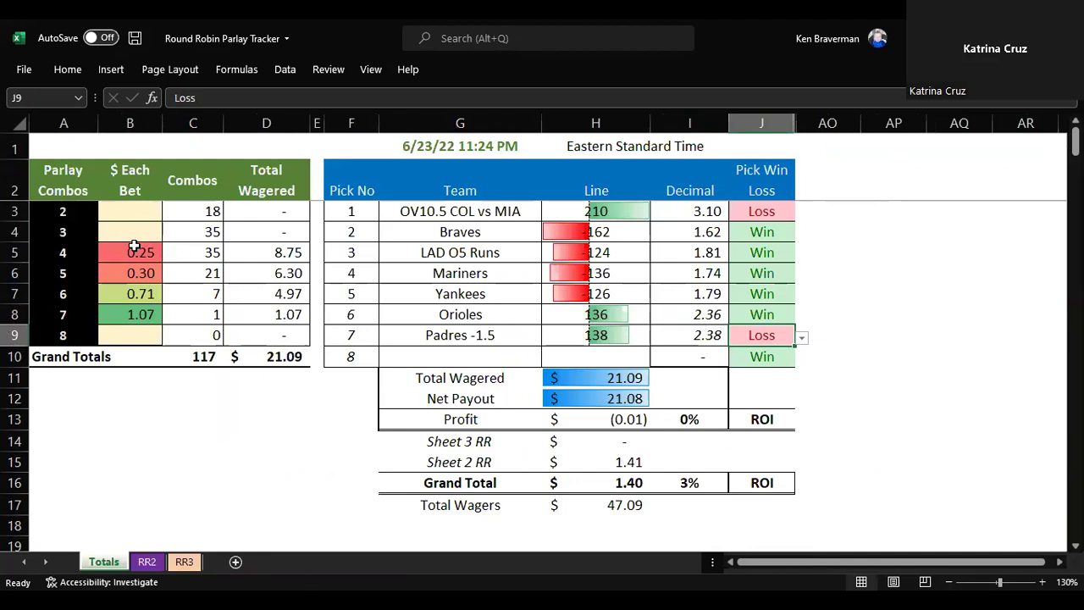
drag(137, 253, 135, 322)
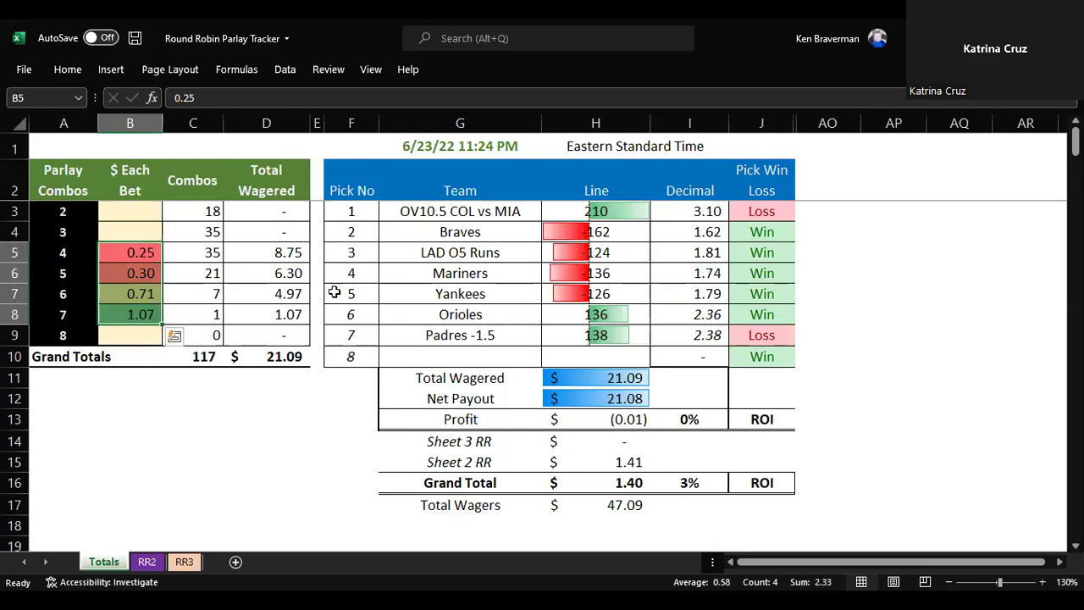
click(641, 301)
click(488, 336)
drag(592, 333, 766, 336)
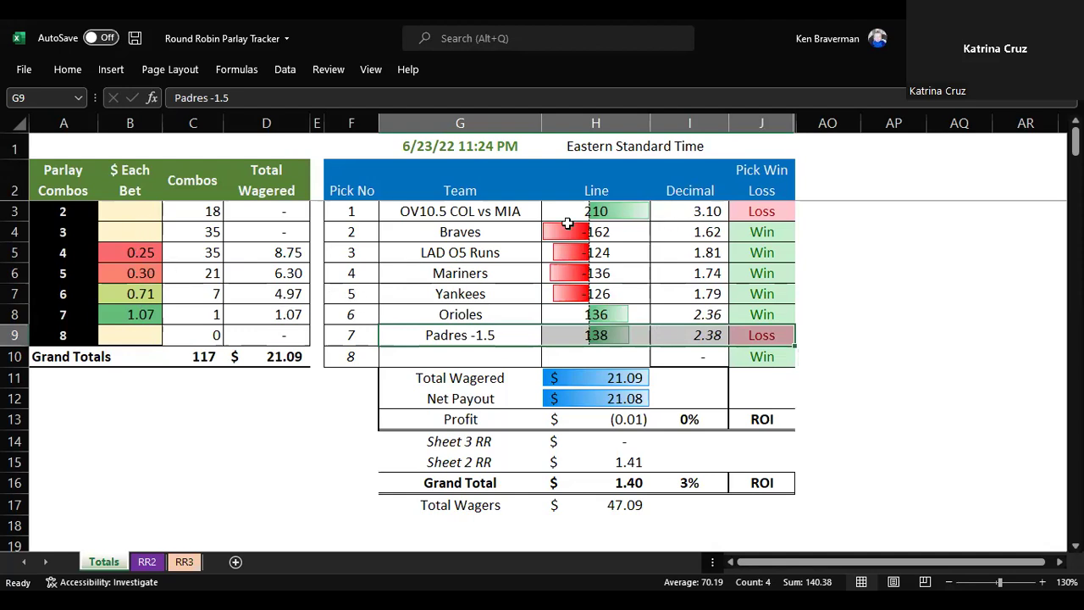
drag(582, 213, 582, 247)
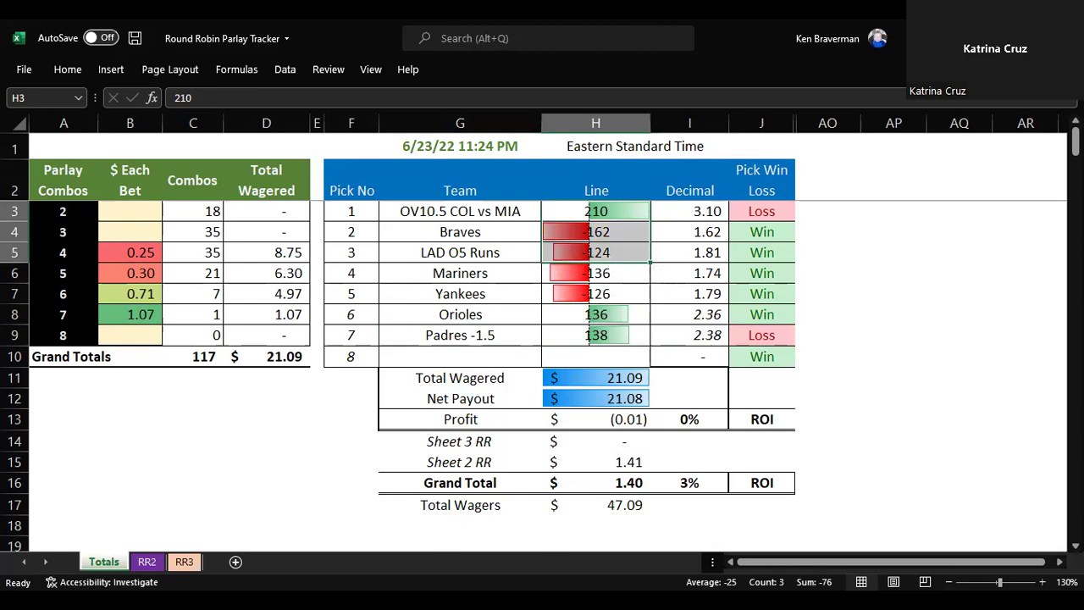
Back in the MLB 6-23 workbook, highlight the LAD, SEA, NYY and MIN picks and the results from LAD through MIN.
key(alt+Tab)
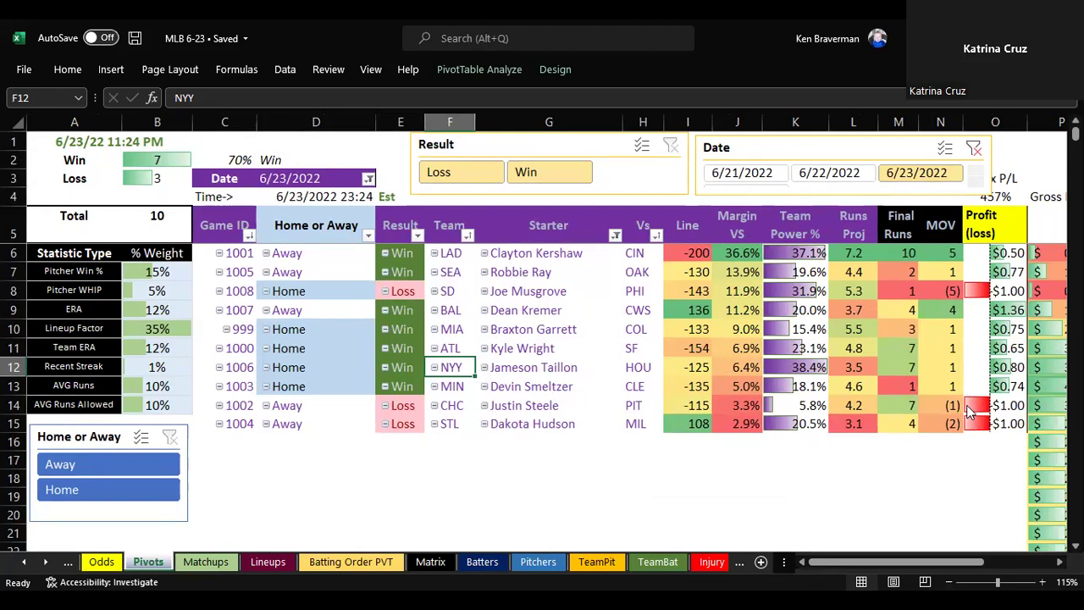
click(492, 477)
scroll(491, 477, down, 1)
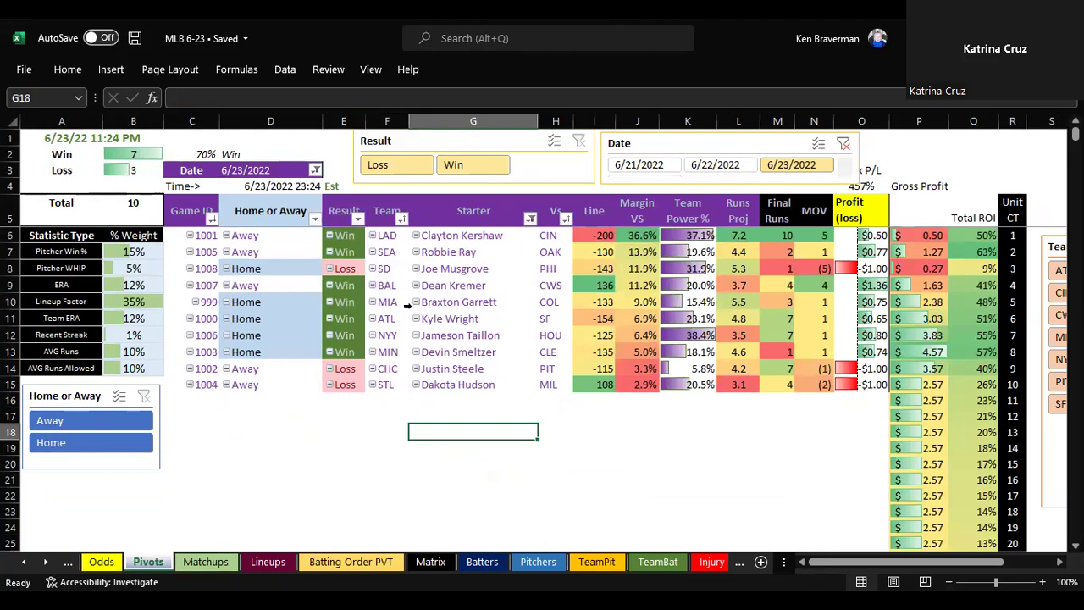
scroll(406, 309, up, 1)
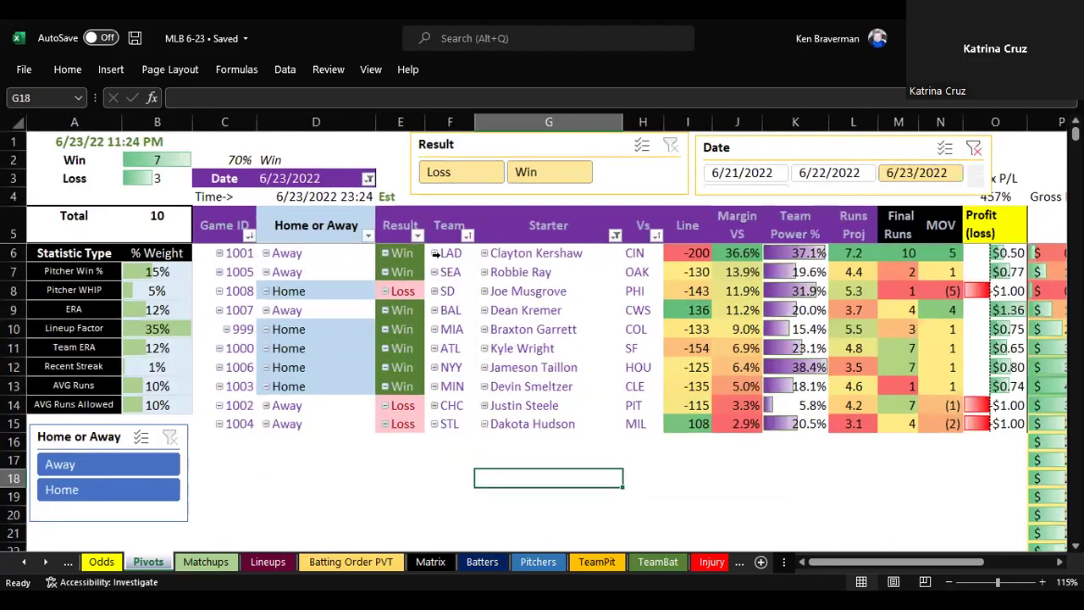
click(453, 253)
shift+click(455, 271)
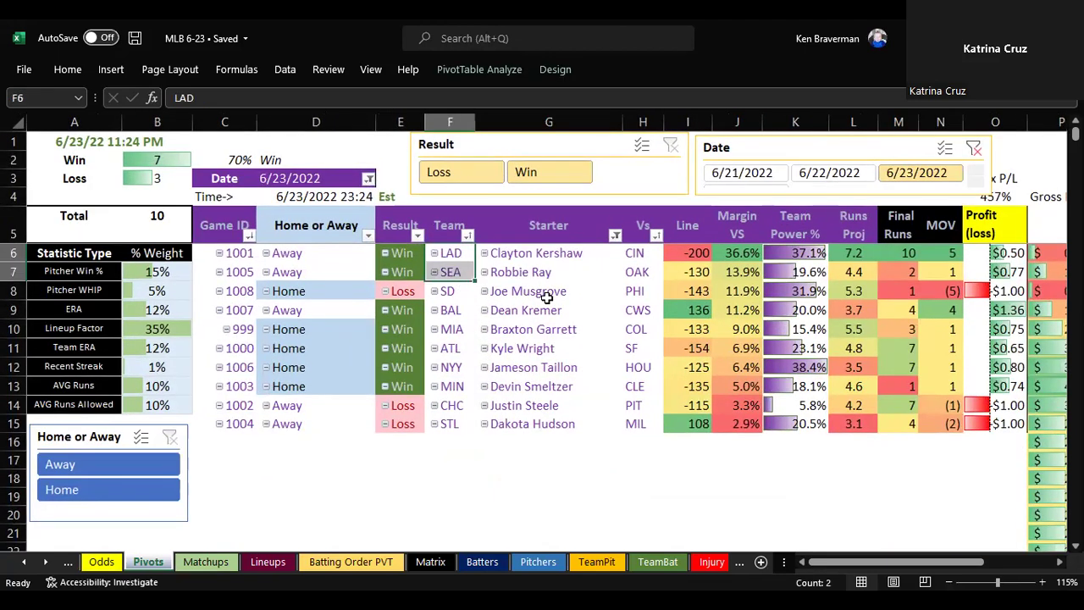
drag(451, 310, 532, 370)
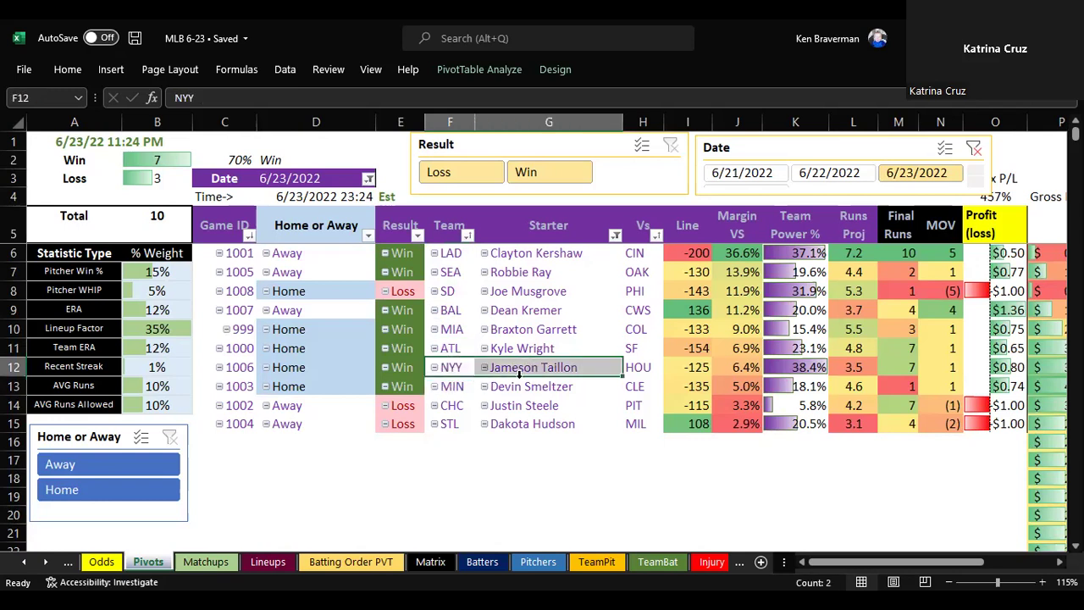
click(453, 386)
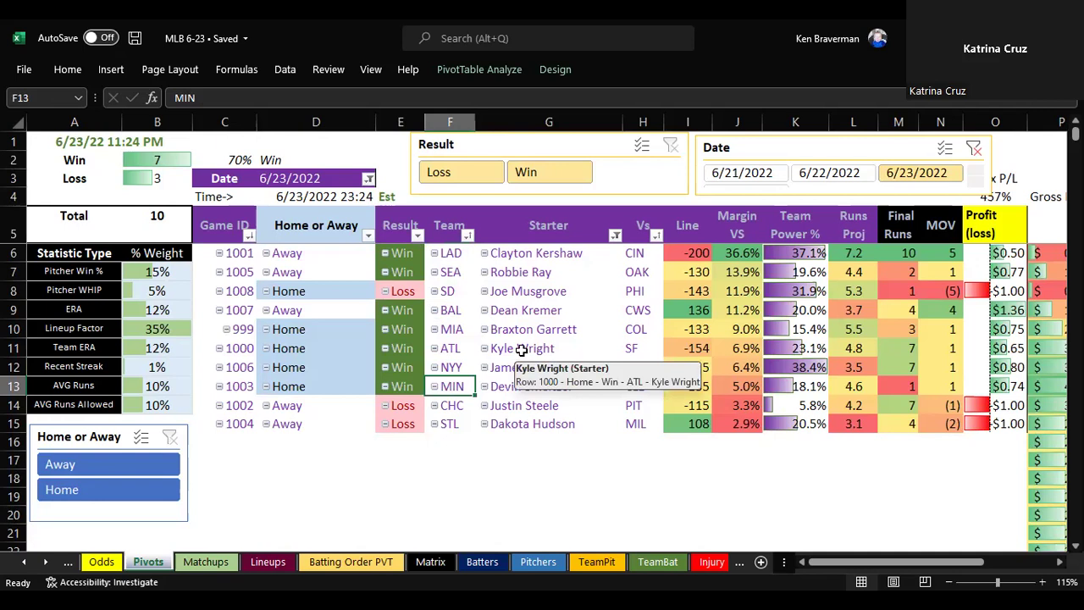
drag(404, 254, 412, 375)
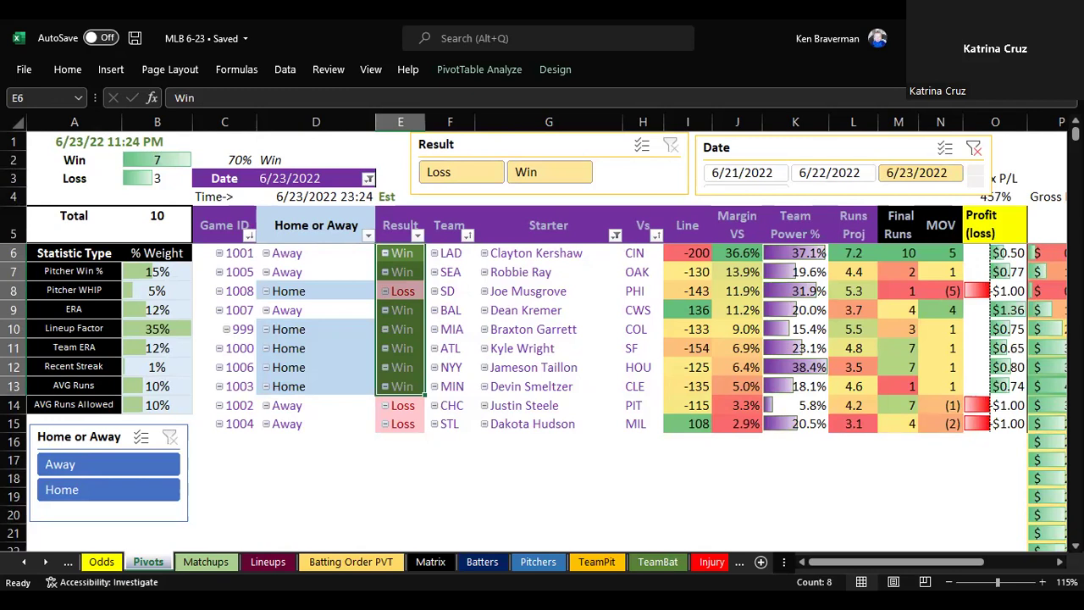
On the Matchups sheet, inspect SD's lineup factor and projected score and the final scores of the PHI–SD game.
click(203, 562)
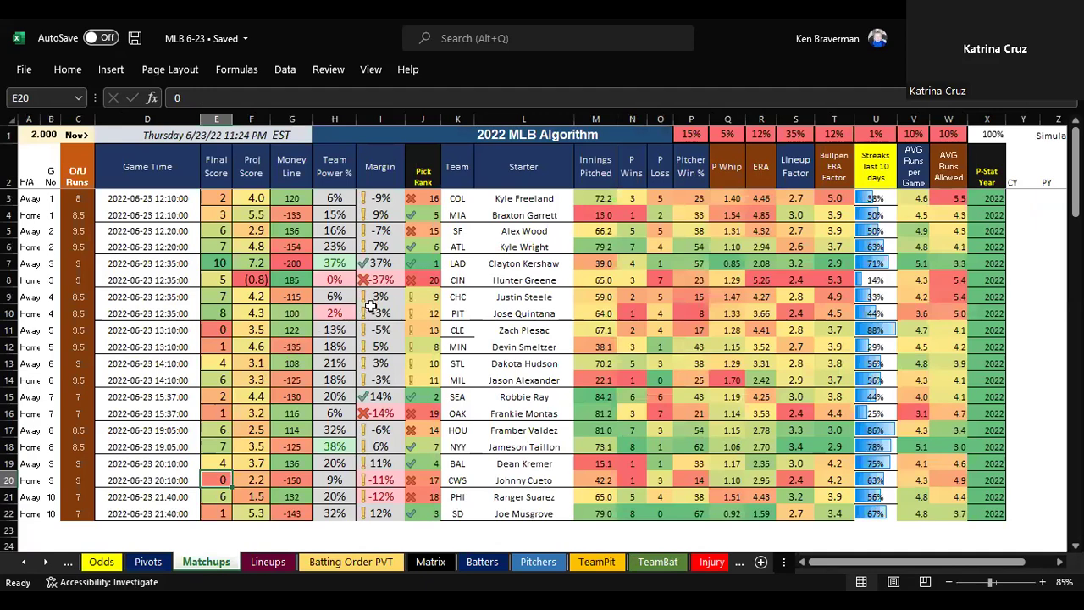
scroll(390, 315, down, 3)
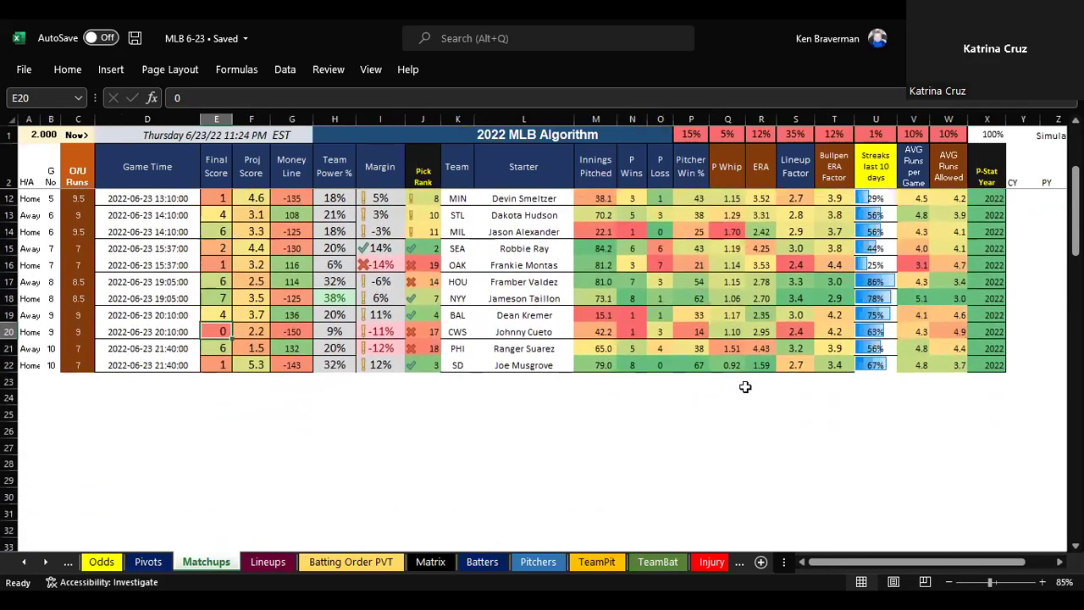
click(794, 362)
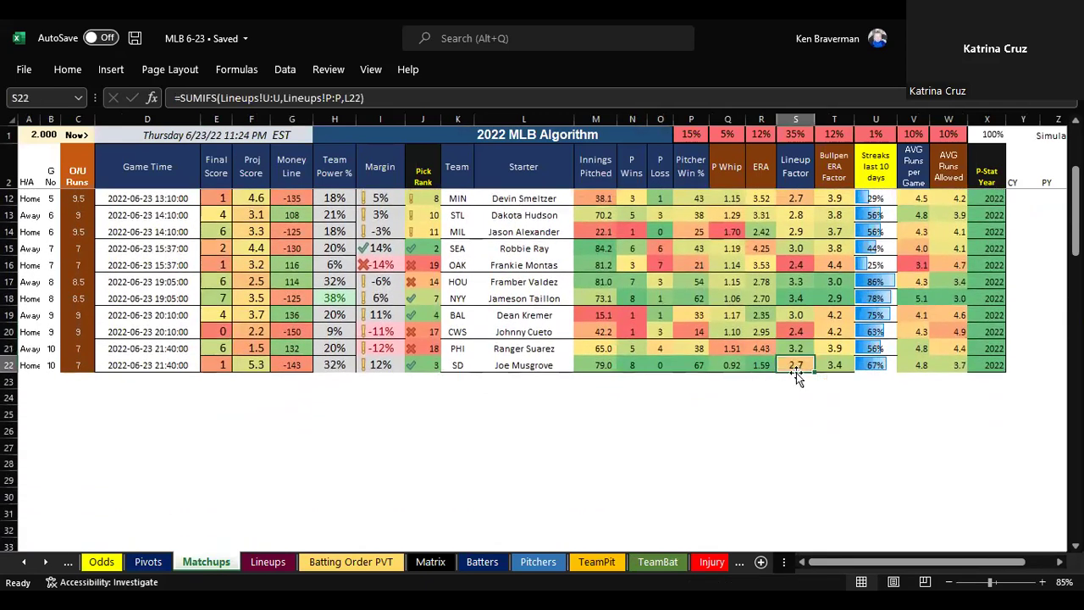
scroll(457, 433, up, 1)
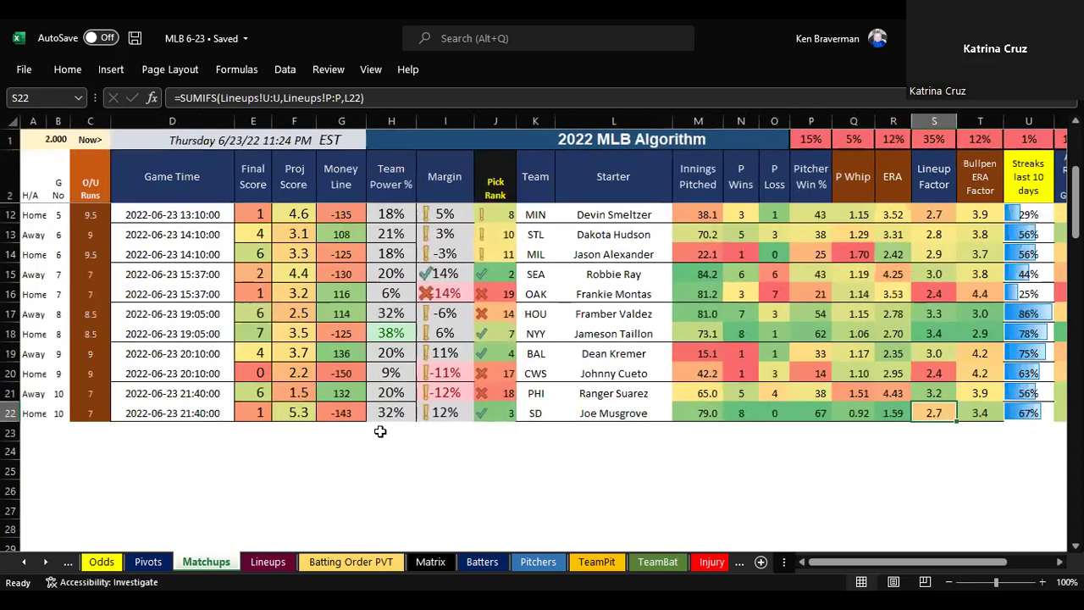
click(293, 412)
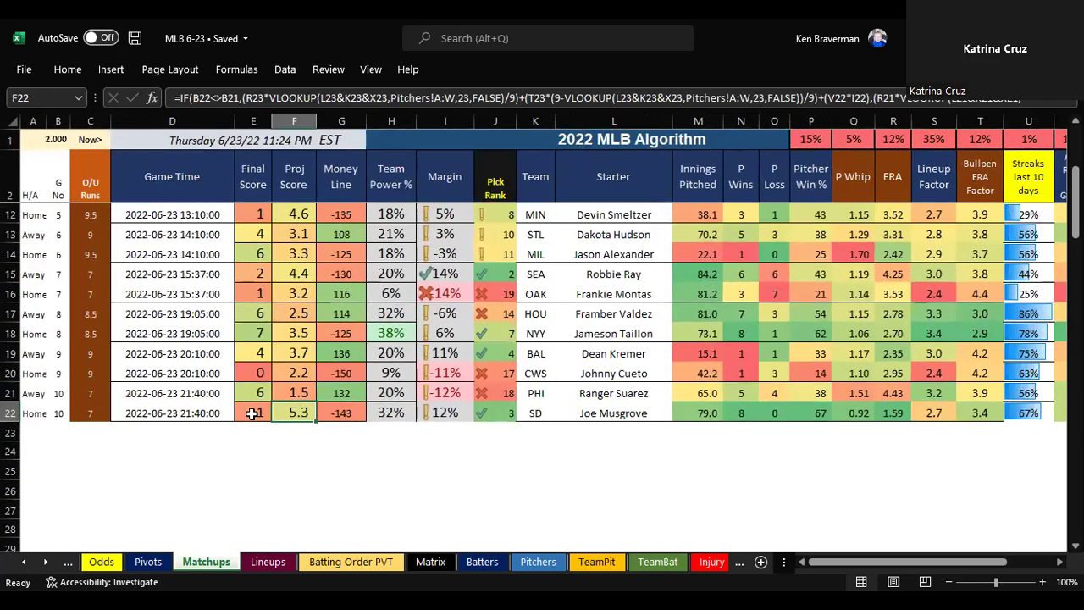
drag(252, 412, 253, 393)
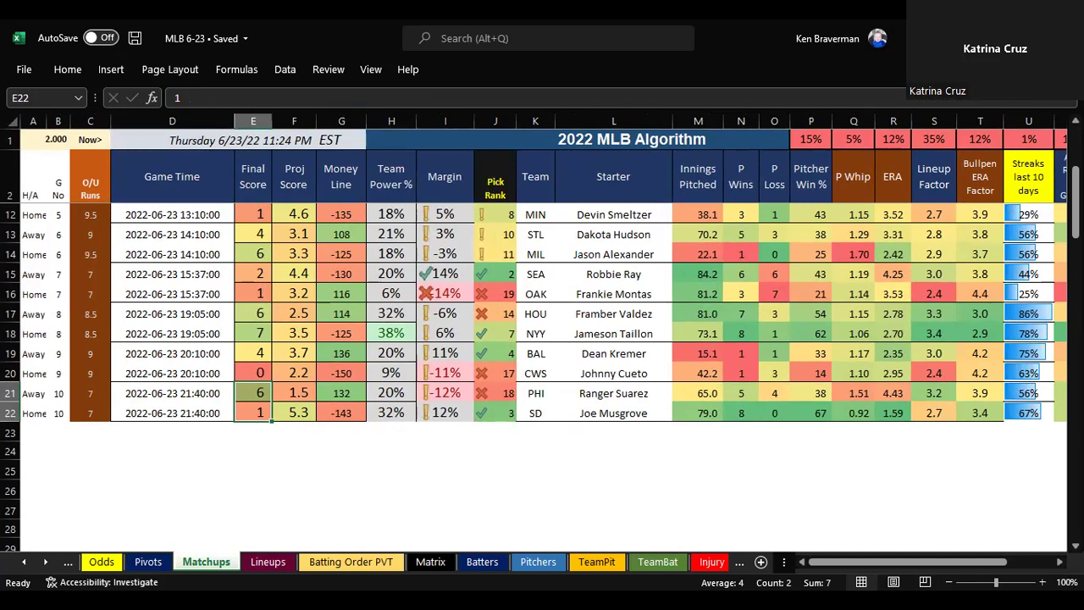
Return to the Pivots sheet and highlight the NYY, SEA and BAL team cells together after checking STL.
key(ctrl+v)
key(ctrl+Page_Up)
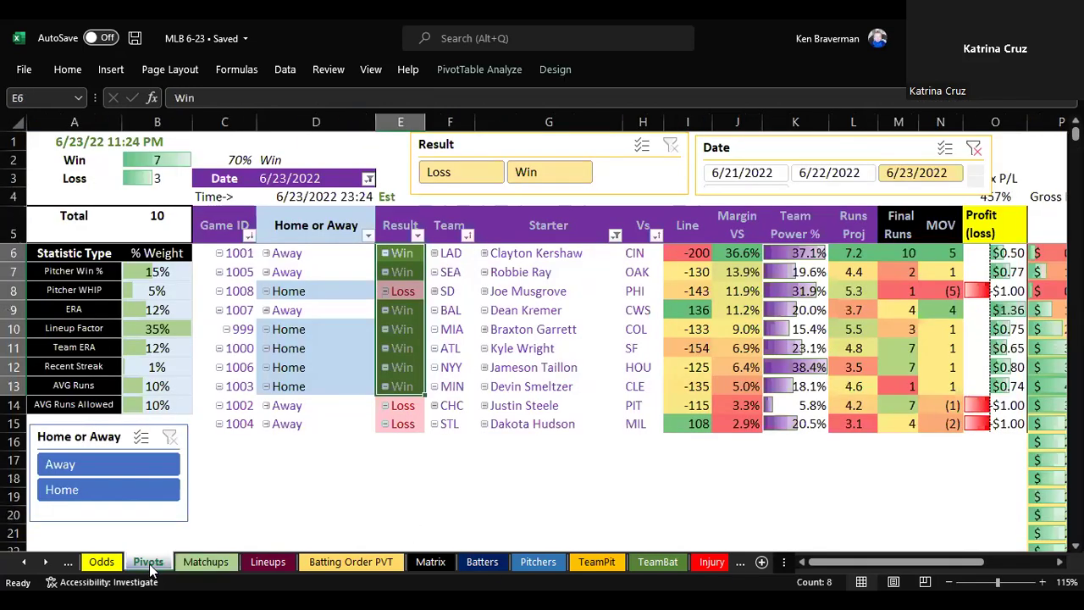
click(539, 508)
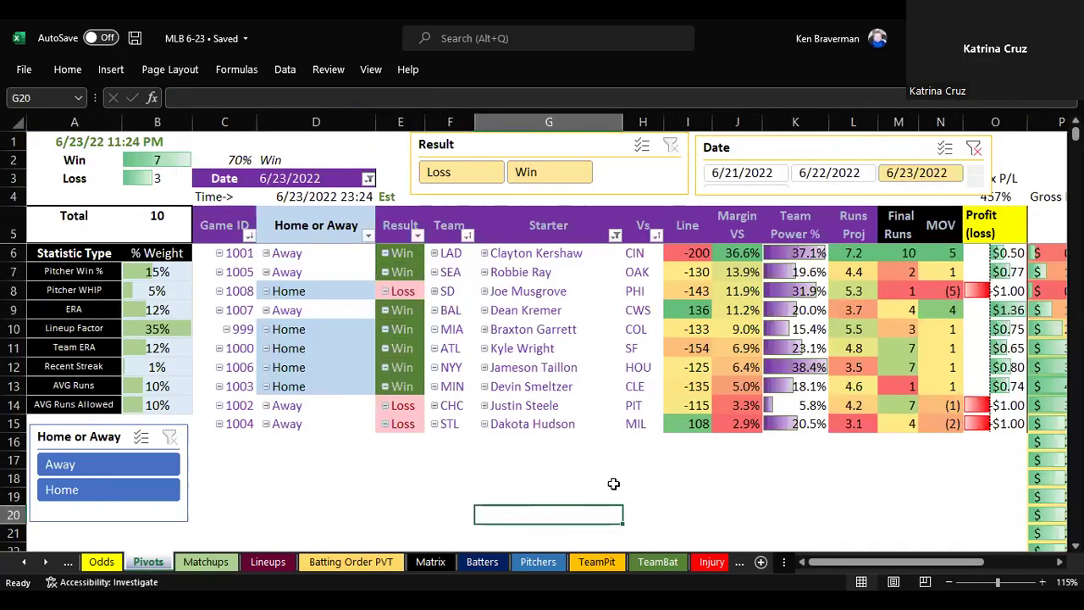
scroll(615, 483, up, 2)
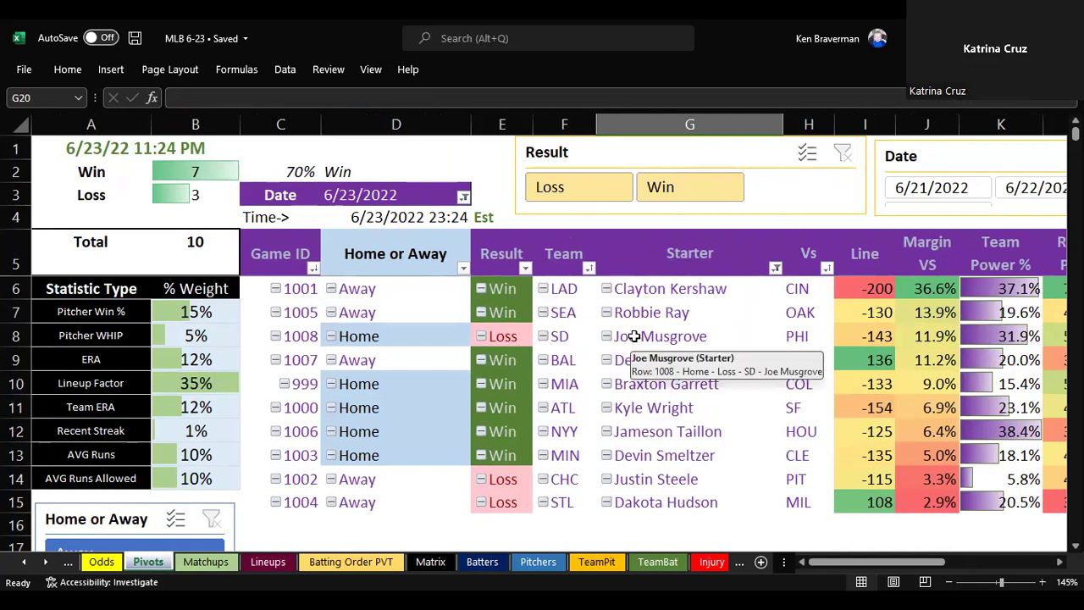
scroll(630, 337, down, 1)
click(509, 462)
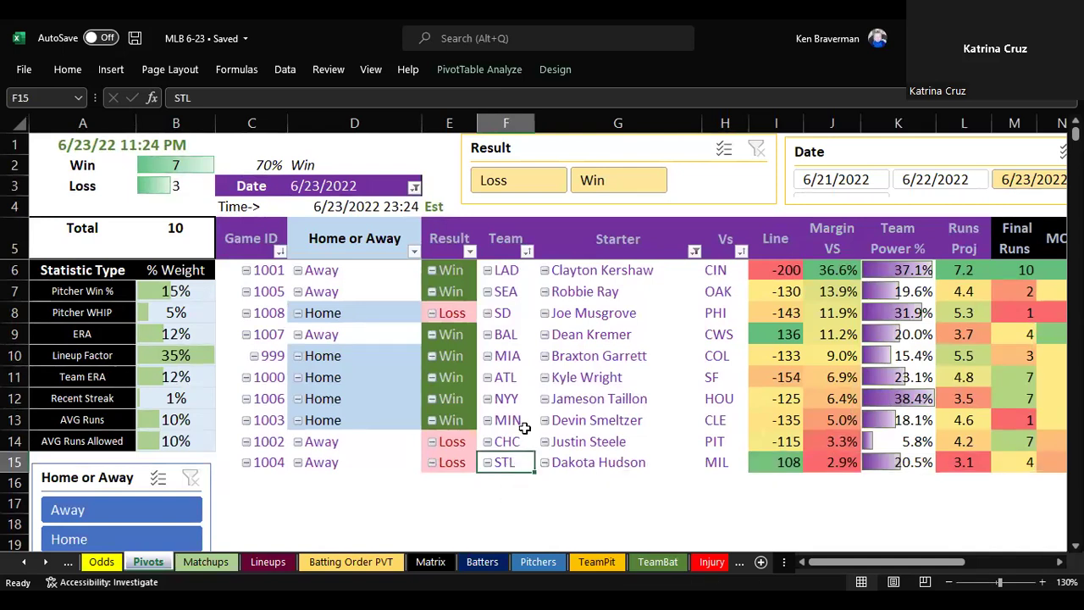
click(512, 398)
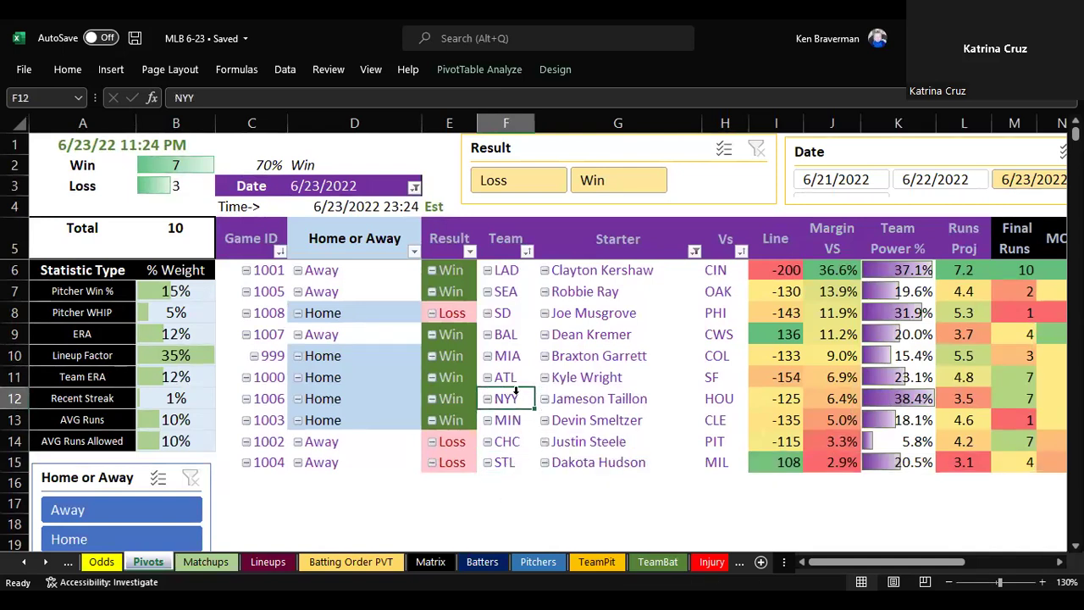
ctrl+click(508, 291)
ctrl+click(509, 333)
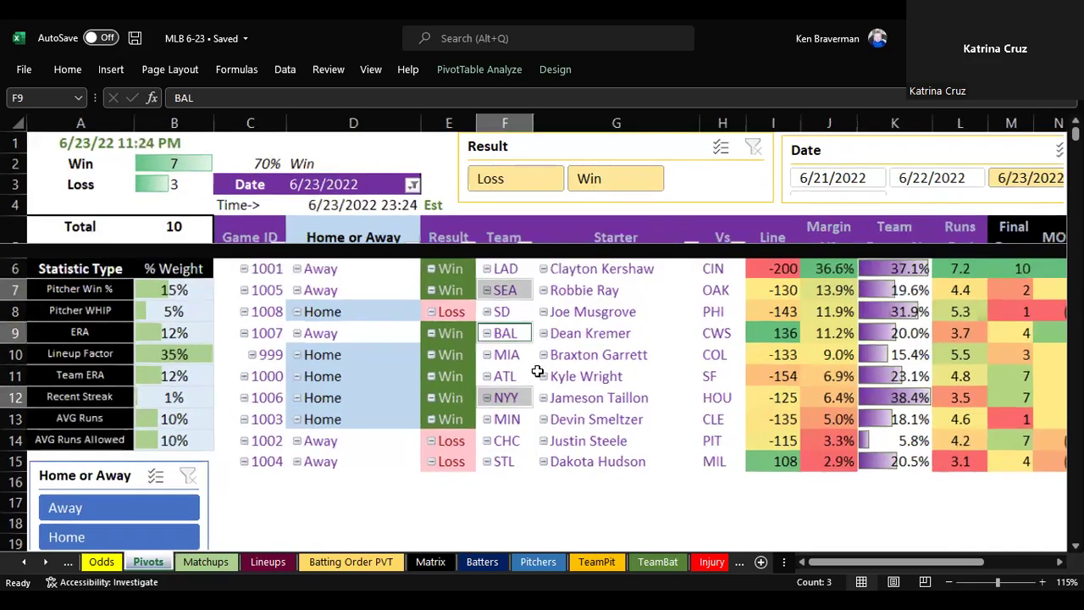
Examine the two losing picks CHC and STL, highlighting the CHC row from Team through Margin VS.
scroll(540, 378, down, 1)
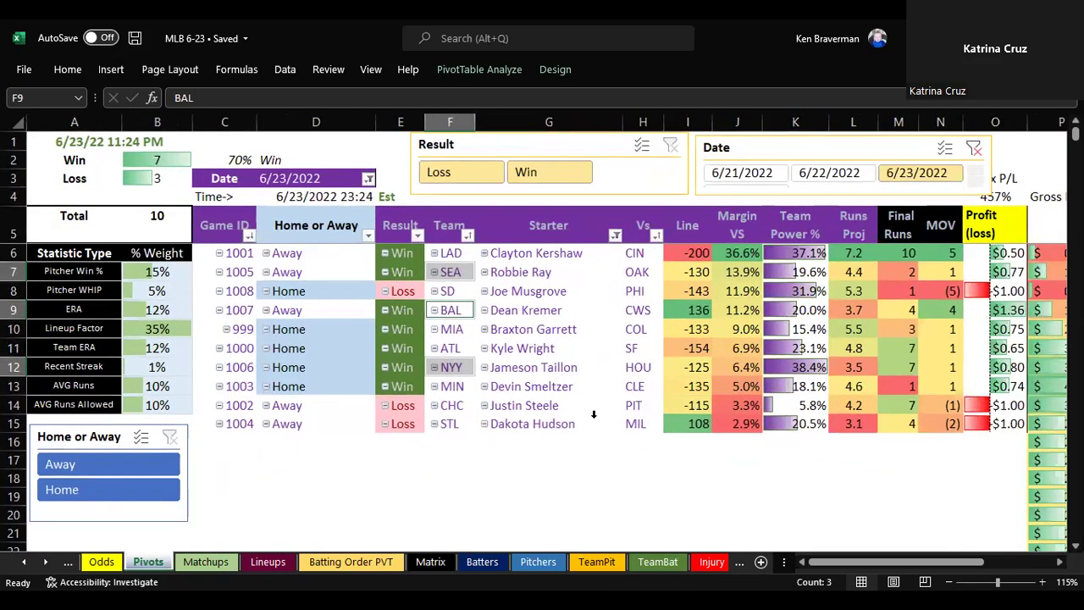
click(465, 415)
click(462, 426)
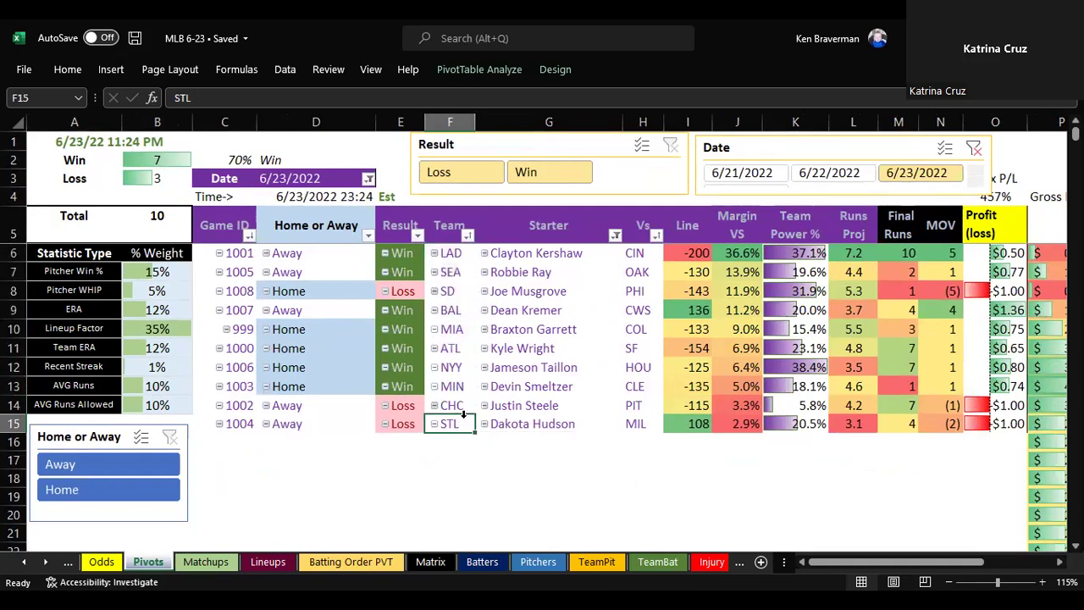
drag(455, 407, 772, 407)
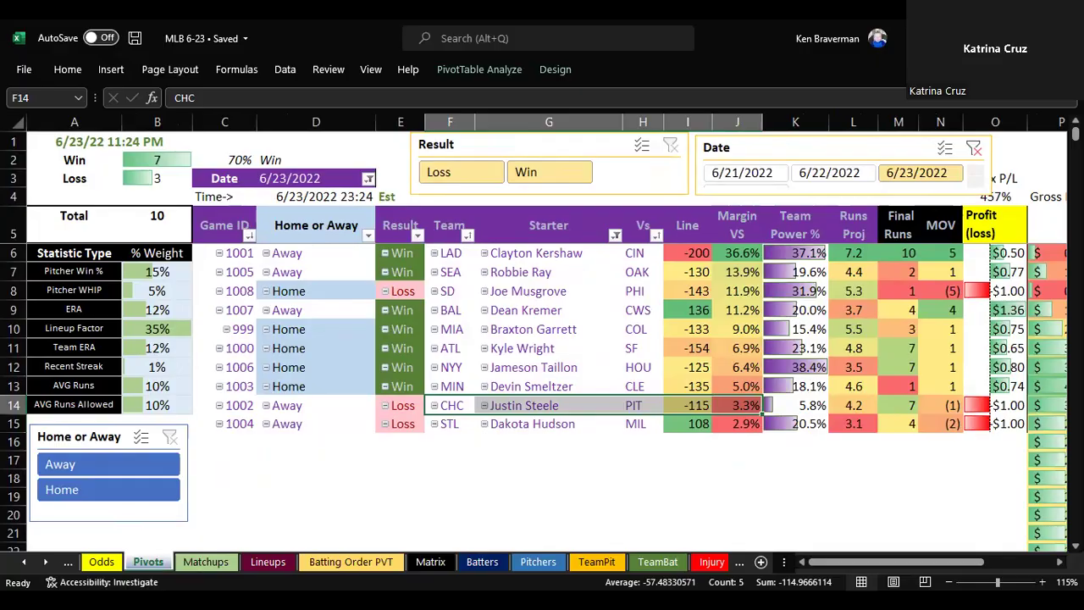
Switch to the MLB Algorithm 2022 Google Sheet and inspect the CHC–PIT game's Proj iScore, wind and final score cells.
key(alt+Tab)
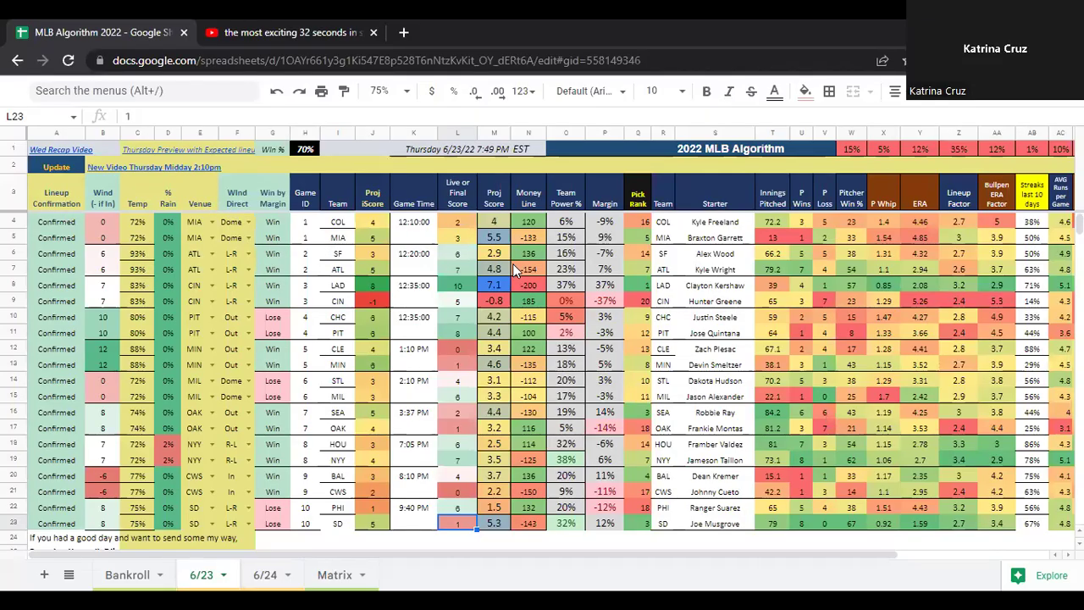
scroll(497, 305, down, 1)
drag(372, 271, 378, 291)
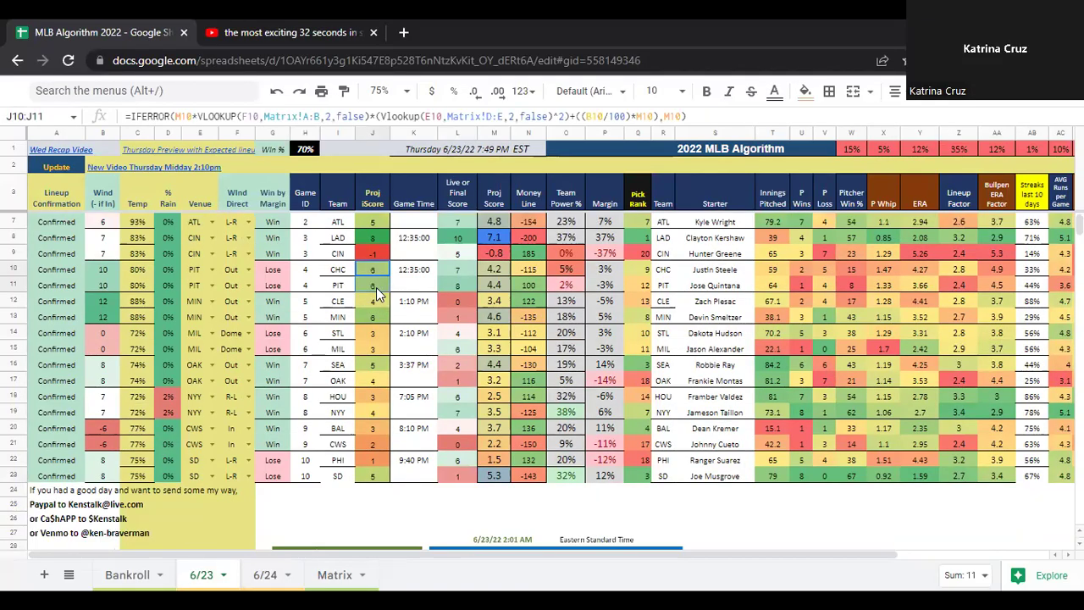
click(104, 272)
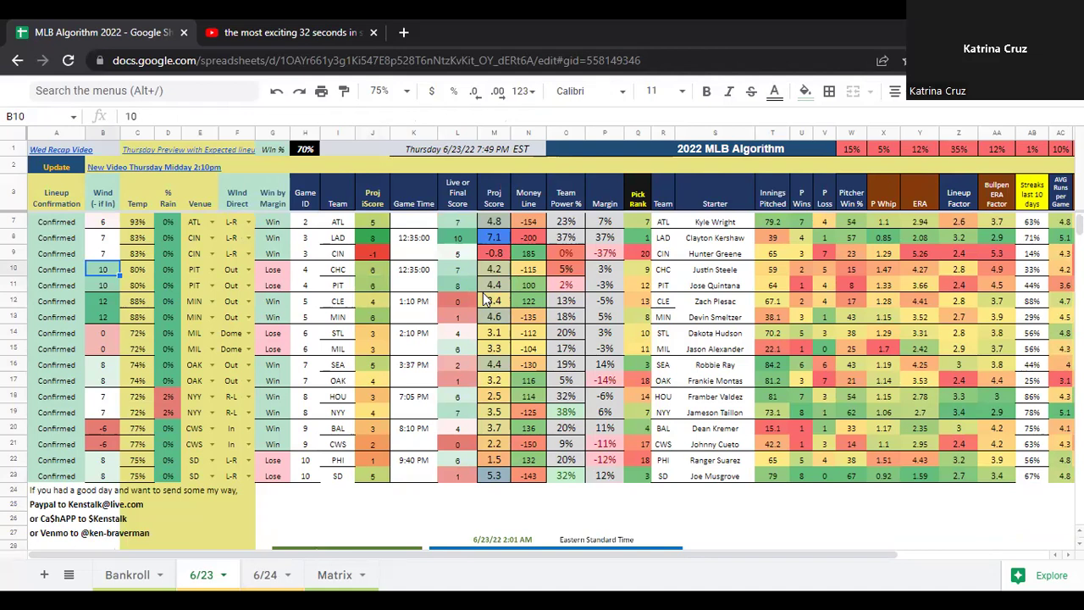
drag(460, 270, 468, 286)
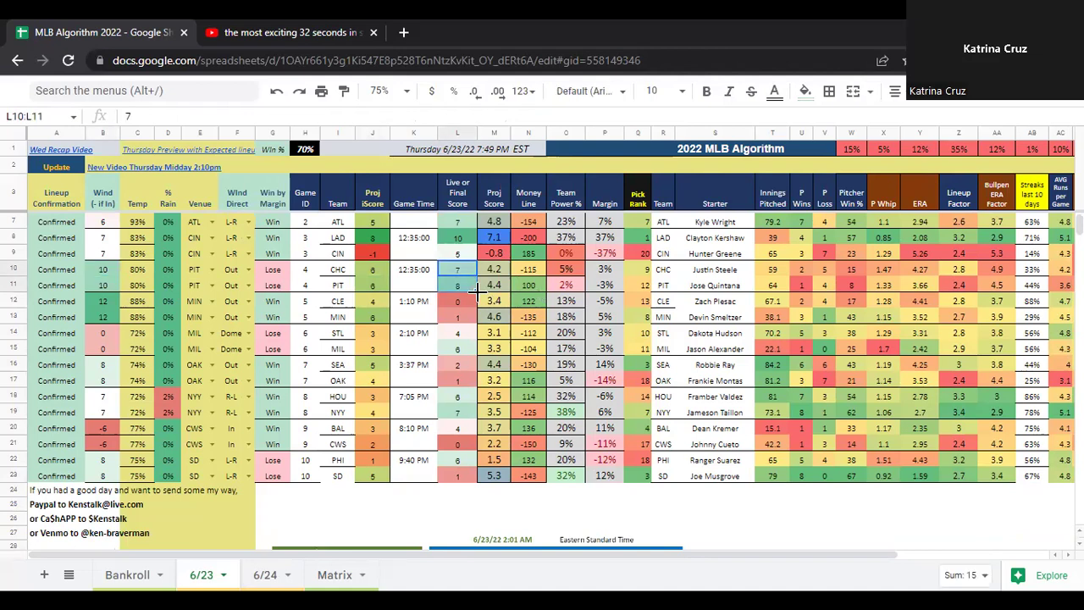
Compare the Proj iScore values of the COL–MIA game with those of the CHC–PIT game.
scroll(470, 297, up, 1)
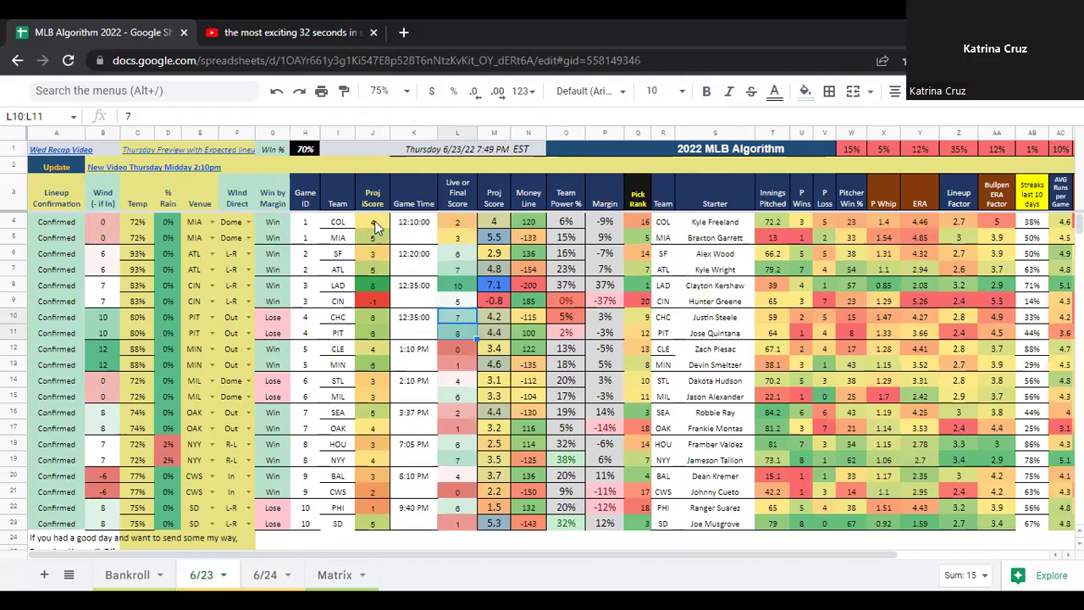
drag(378, 224, 375, 240)
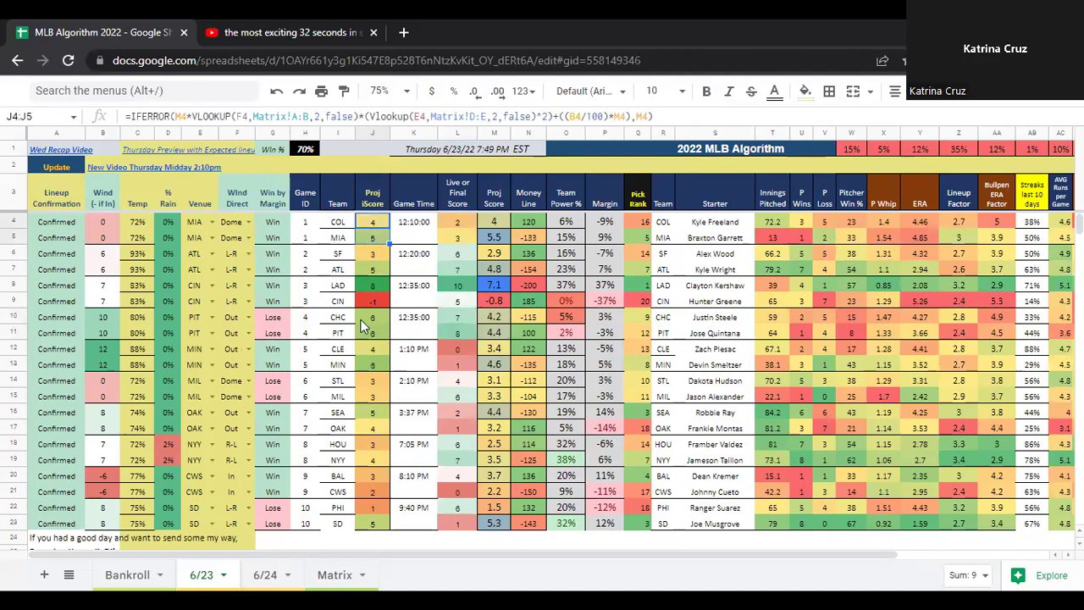
click(346, 319)
drag(347, 319, 381, 336)
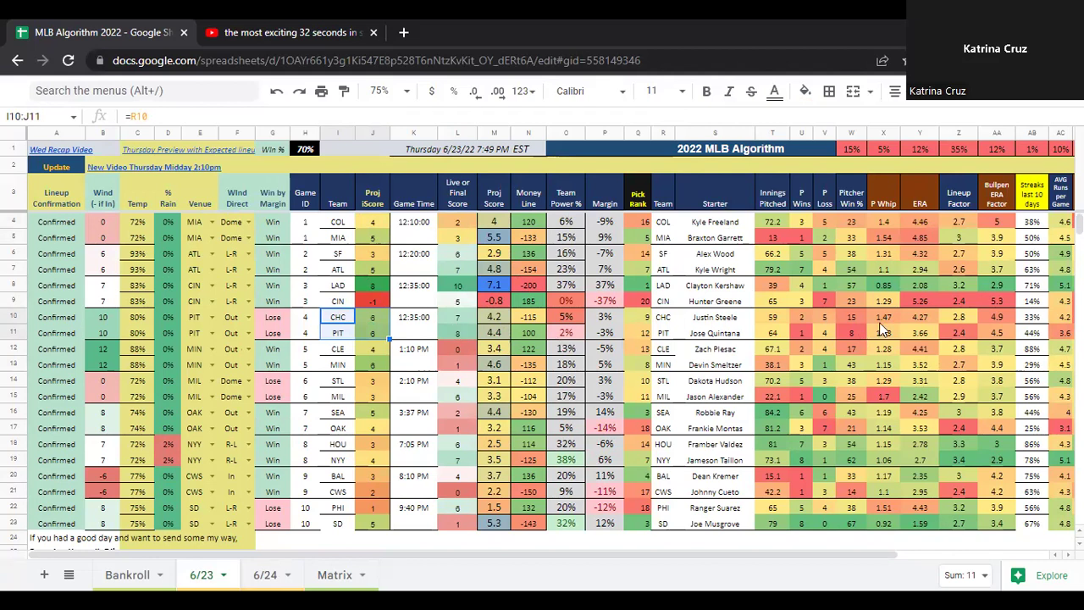
Inspect the CHC–PIT game's Lineup Factor, Bullpen ERA Factor and Pick Rank cells in the 6/23 sheet.
drag(960, 317, 997, 332)
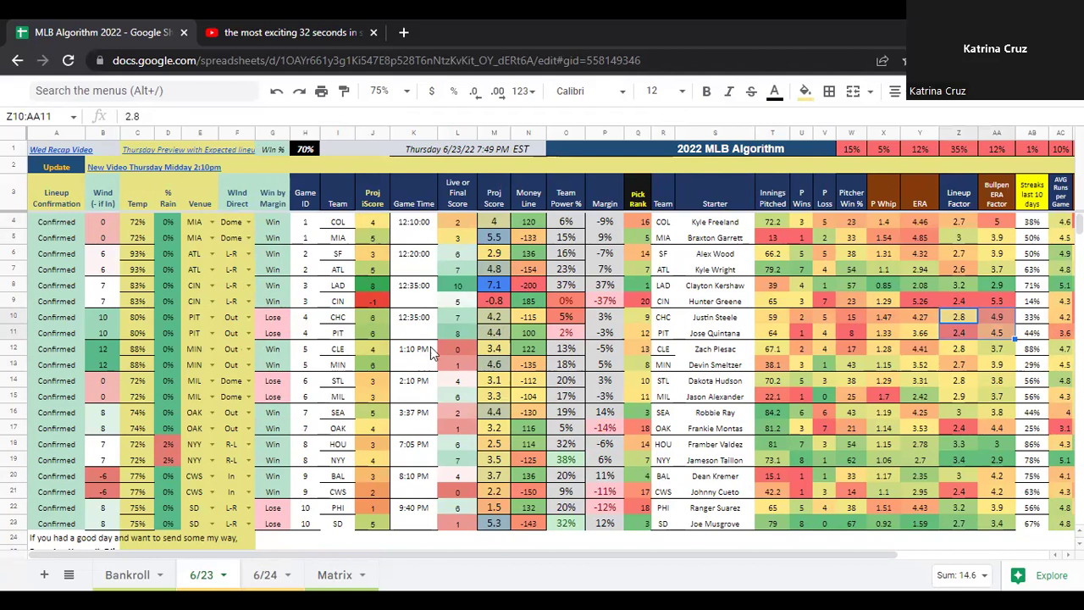
drag(342, 325, 430, 335)
drag(649, 320, 648, 333)
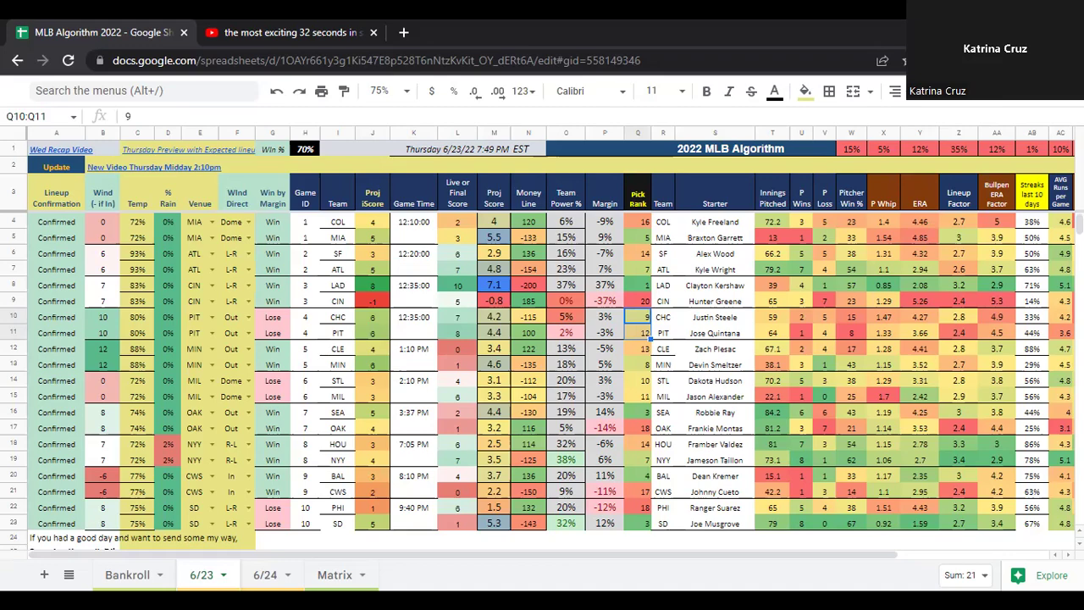
Switch to the MLB 6-23 workbook and check the SD pick, the Result cells from LAD through NYY, and the BAL pick.
key(alt+Tab)
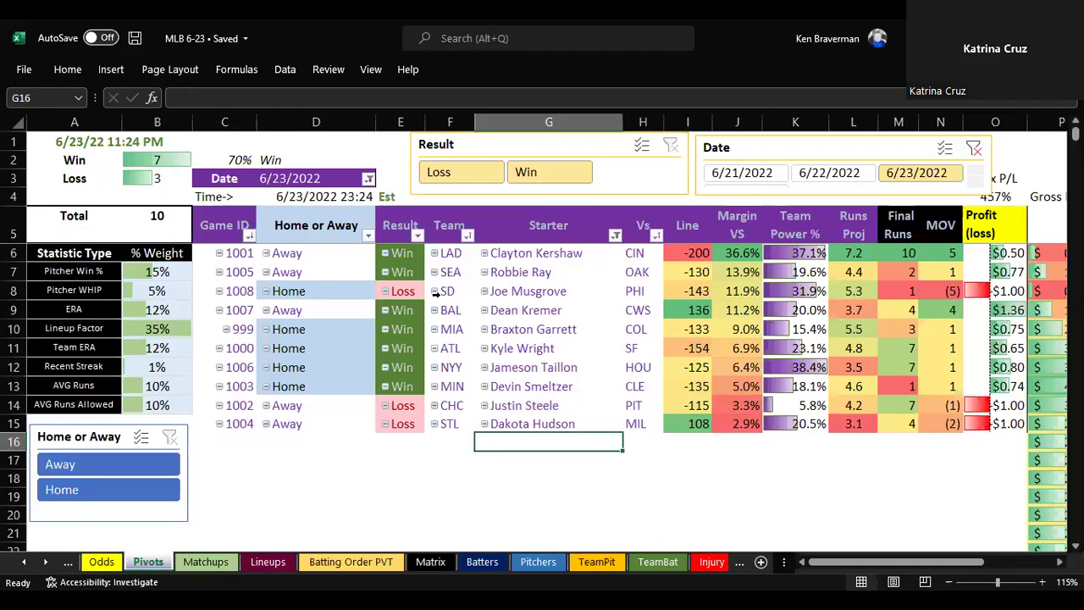
click(452, 291)
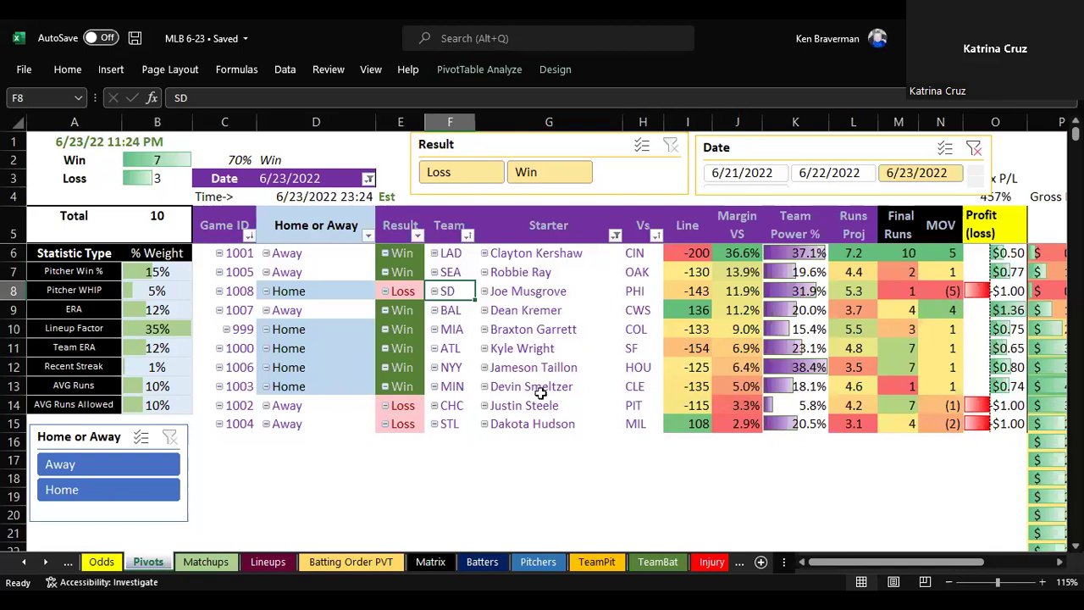
drag(406, 253, 407, 371)
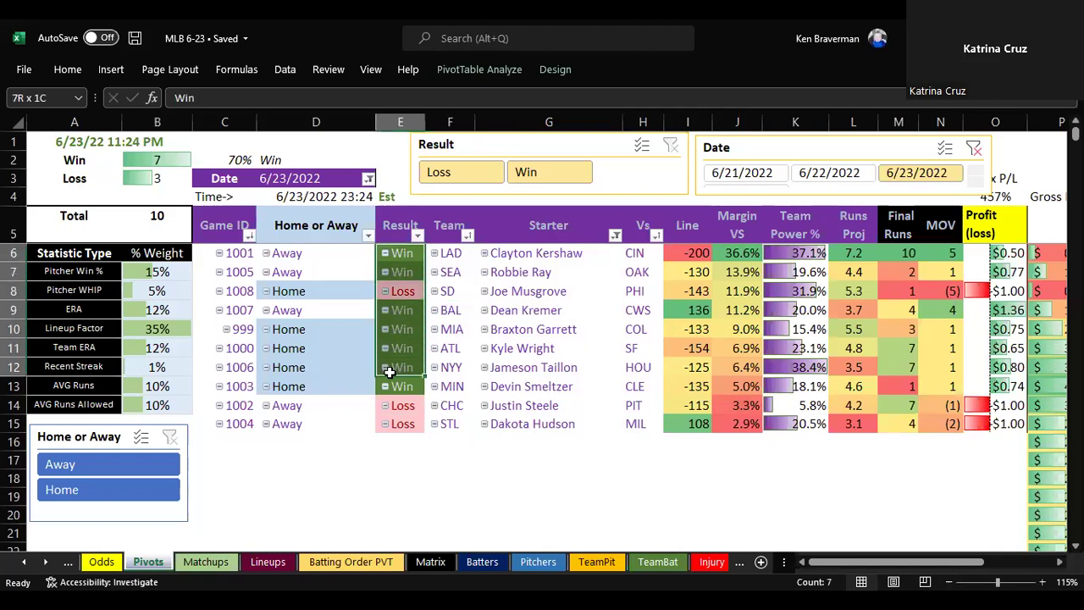
click(450, 310)
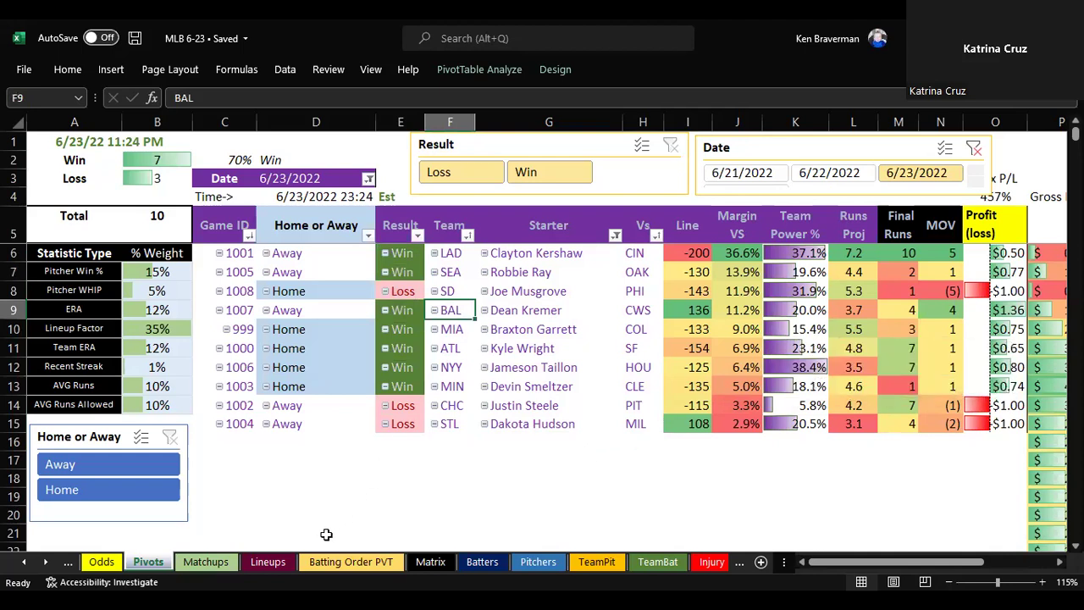
Open the Matchups sheet and highlight the BAL–CWS game rows from Proj Score through Bullpen ERA Factor.
click(205, 561)
scroll(456, 381, down, 3)
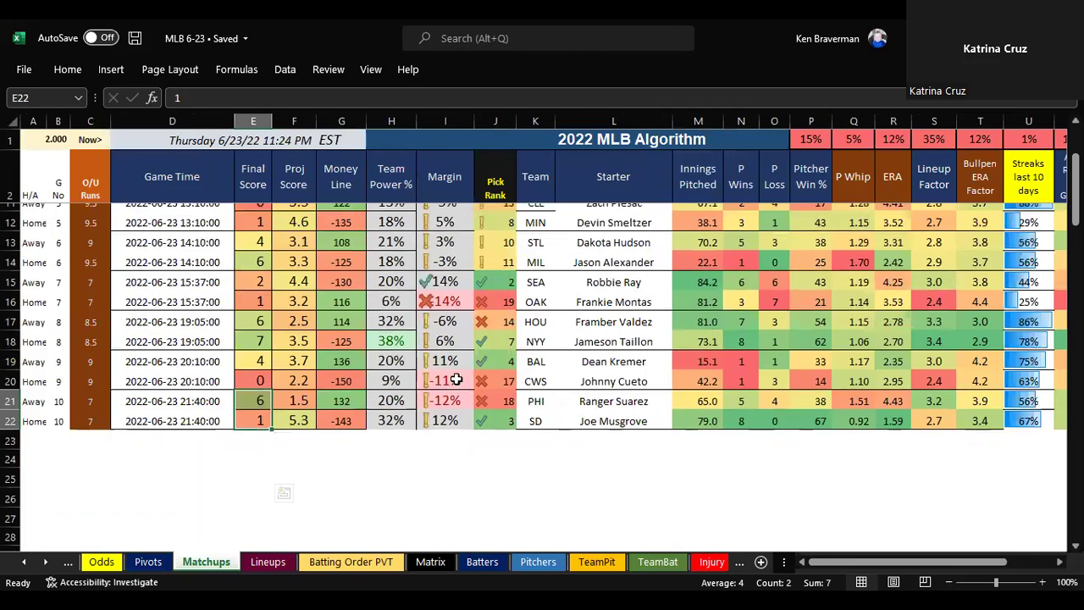
scroll(456, 381, up, 3)
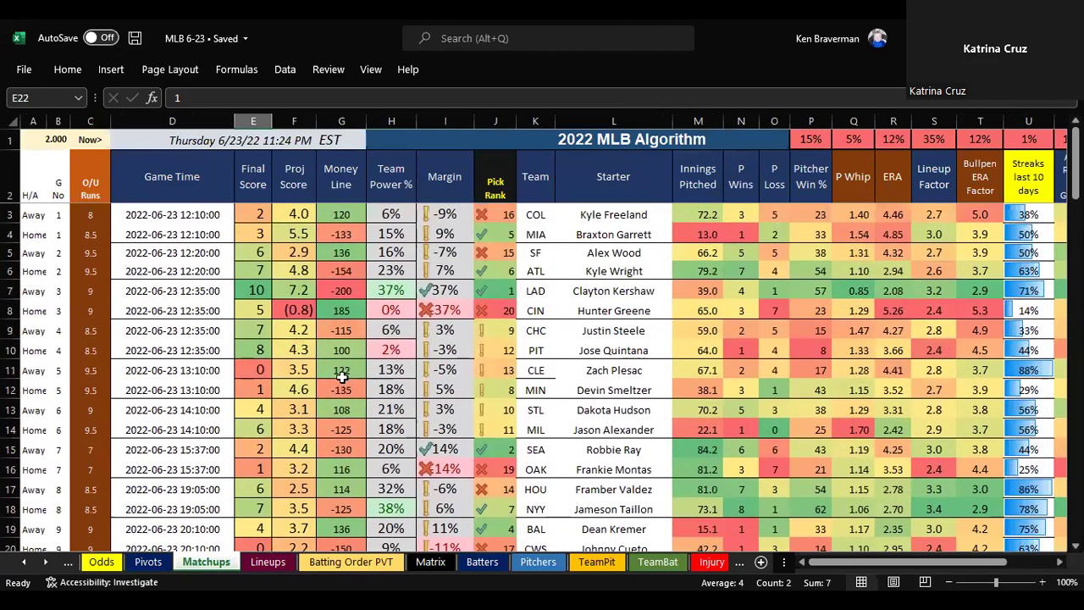
scroll(334, 415, down, 2)
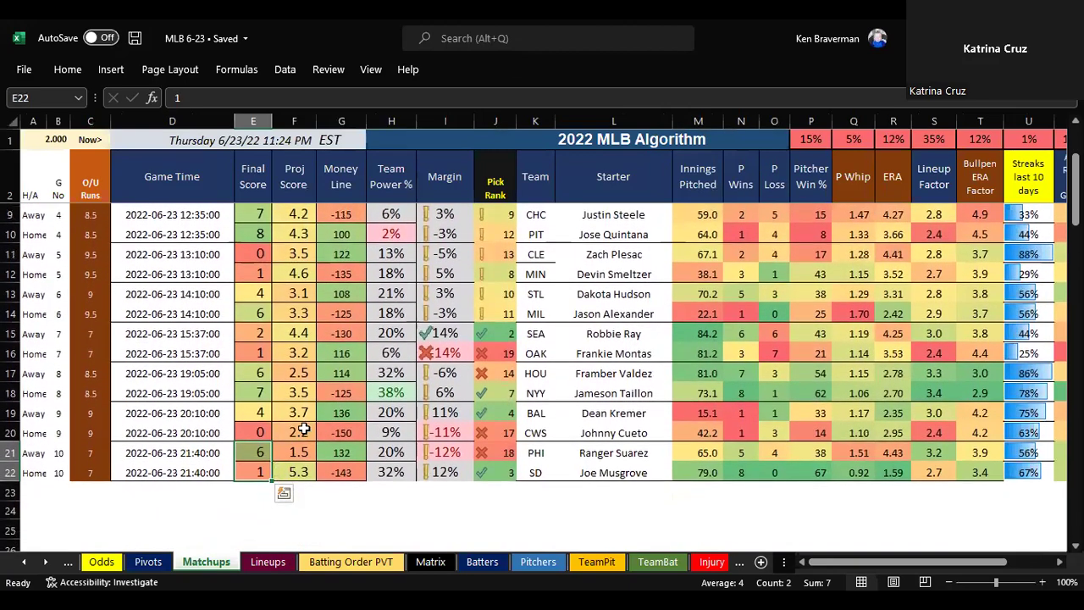
drag(290, 412, 1016, 433)
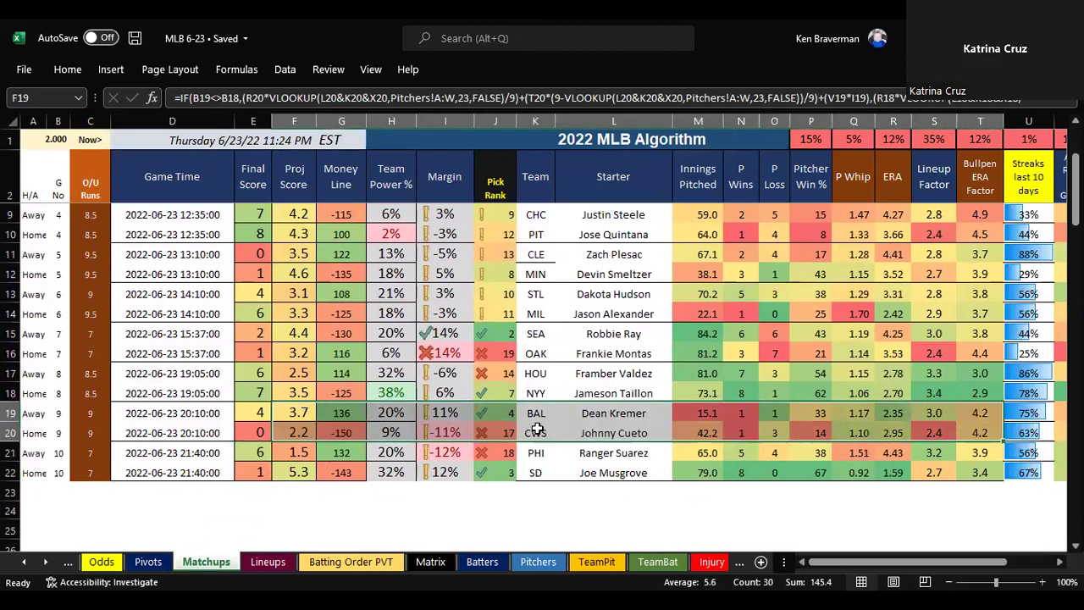
Check the Pick Rank of the BAL–CWS game, comparing BAL's final score with its projected score.
click(499, 413)
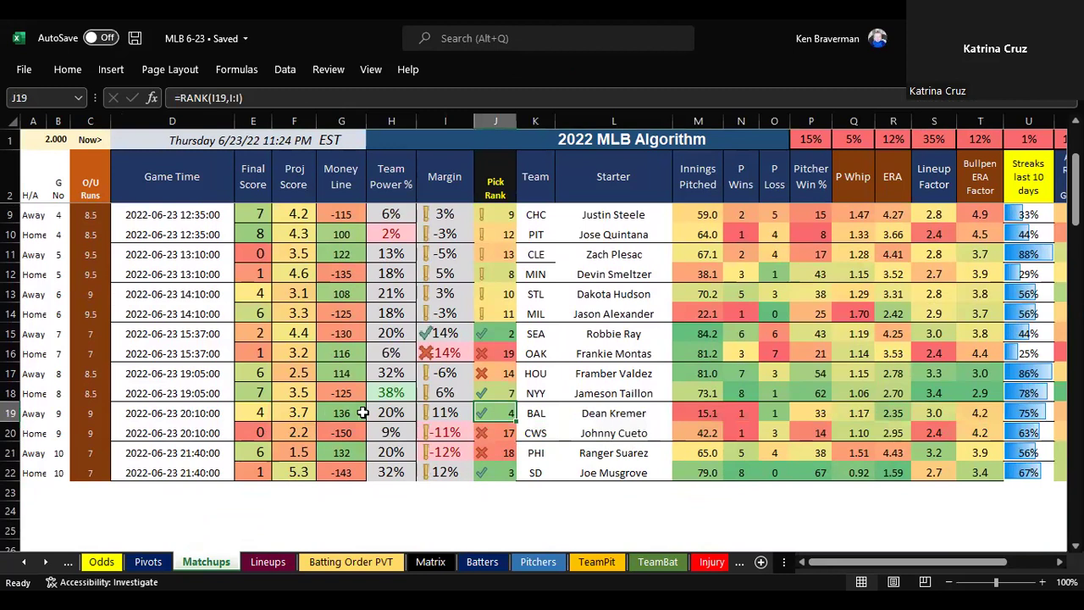
drag(502, 410, 549, 432)
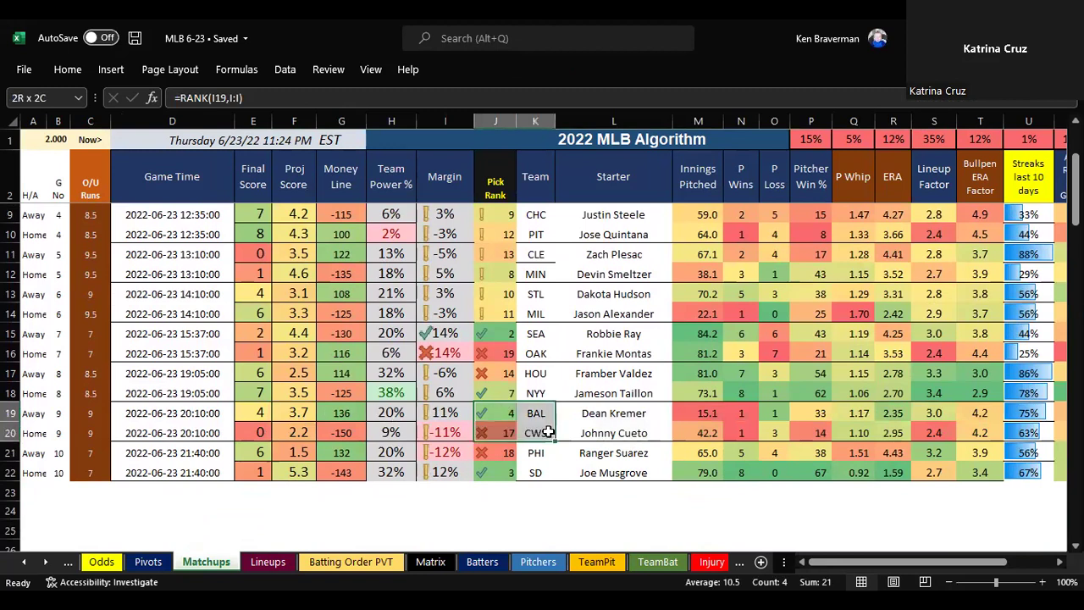
click(500, 413)
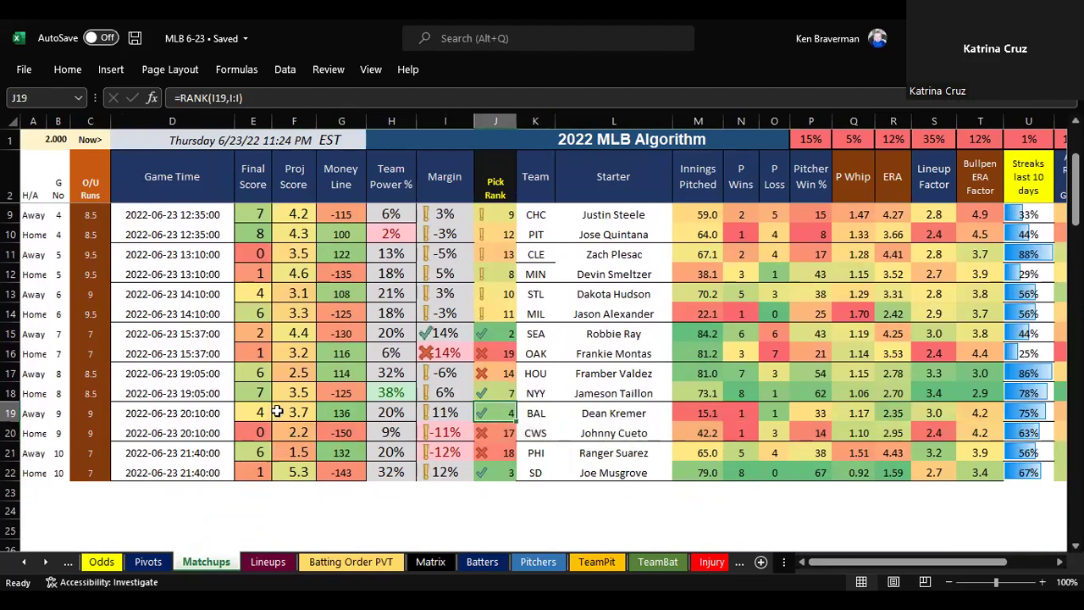
drag(261, 415, 310, 414)
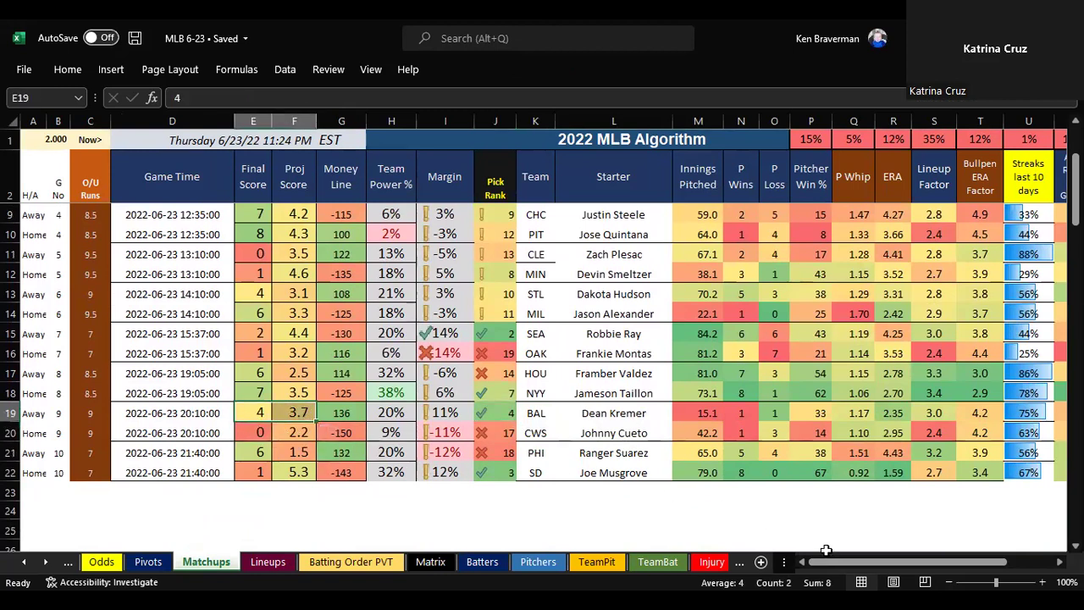
scroll(667, 515, up, 1)
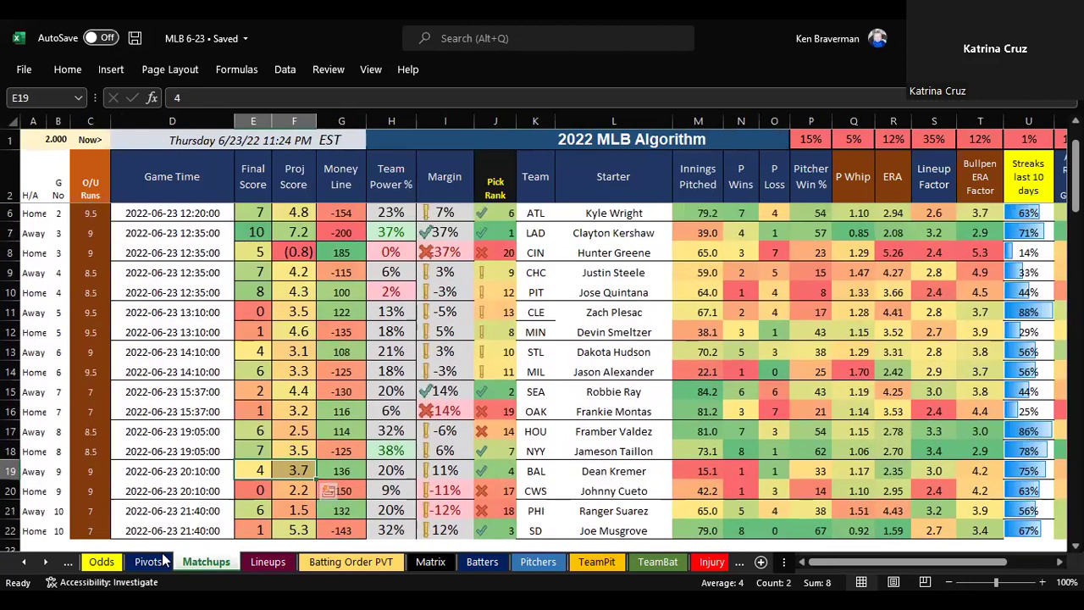
Return to the Pivots sheet and copy the Team and Line cells of the SEA, BAL and NYY picks together.
click(161, 561)
right_click(514, 328)
click(549, 322)
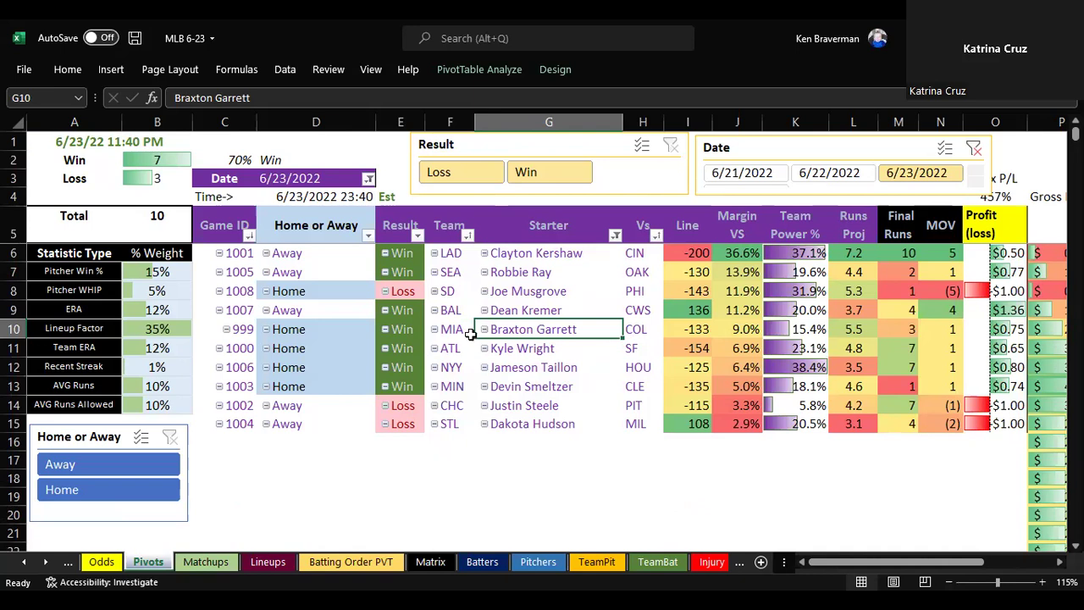
click(454, 365)
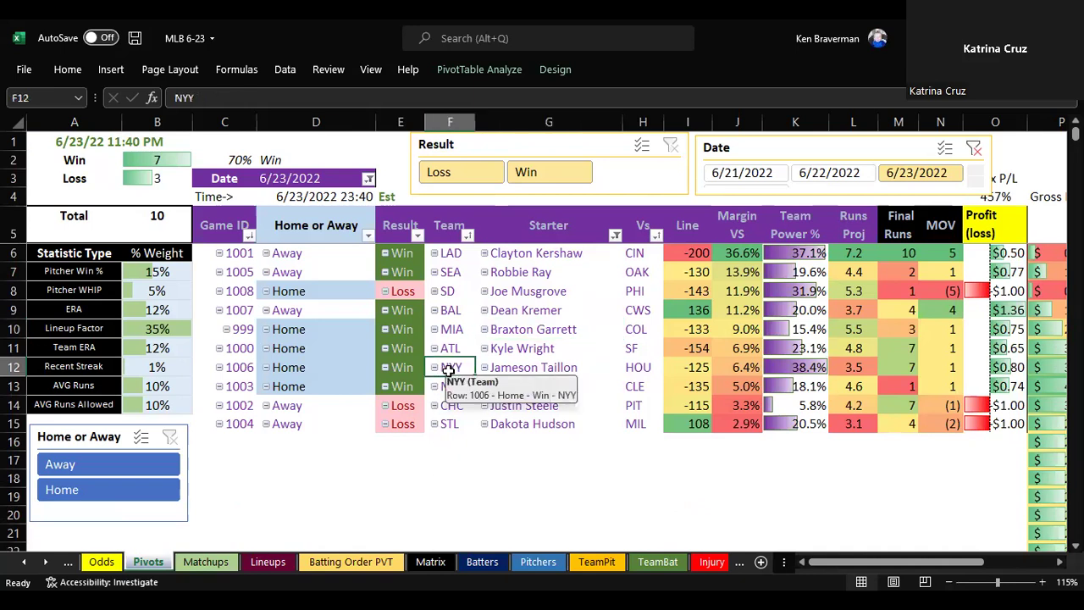
ctrl+click(455, 310)
ctrl+click(454, 273)
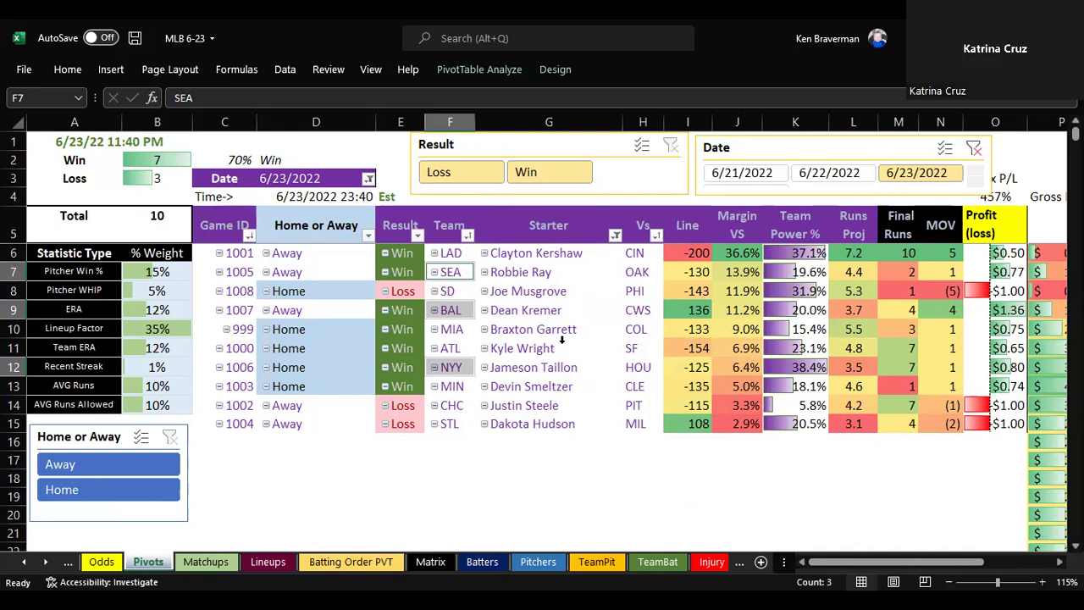
click(681, 276)
ctrl+click(685, 310)
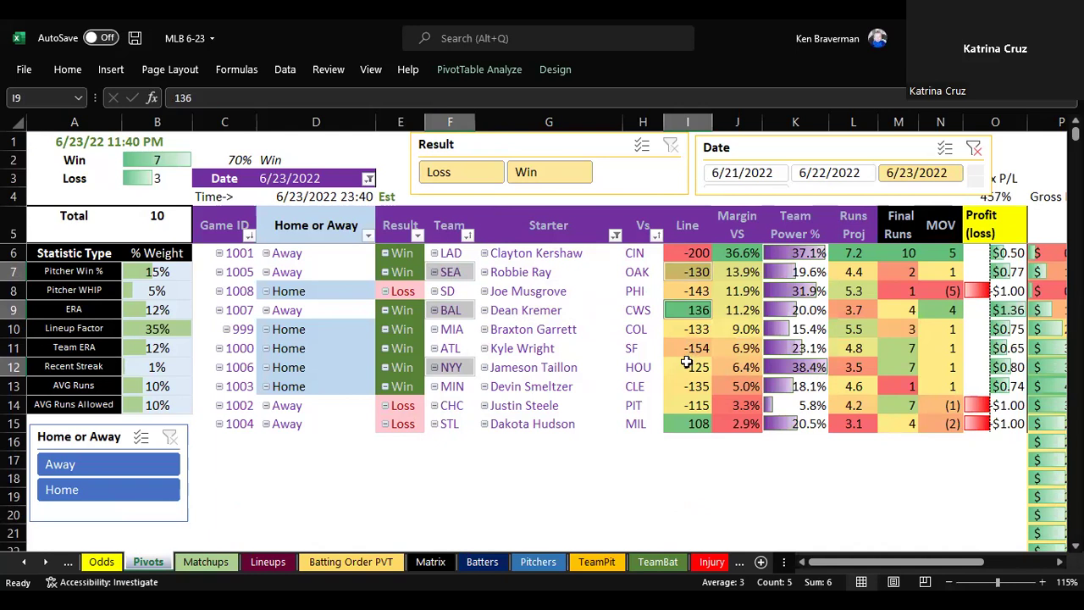
ctrl+click(686, 365)
right_click(686, 365)
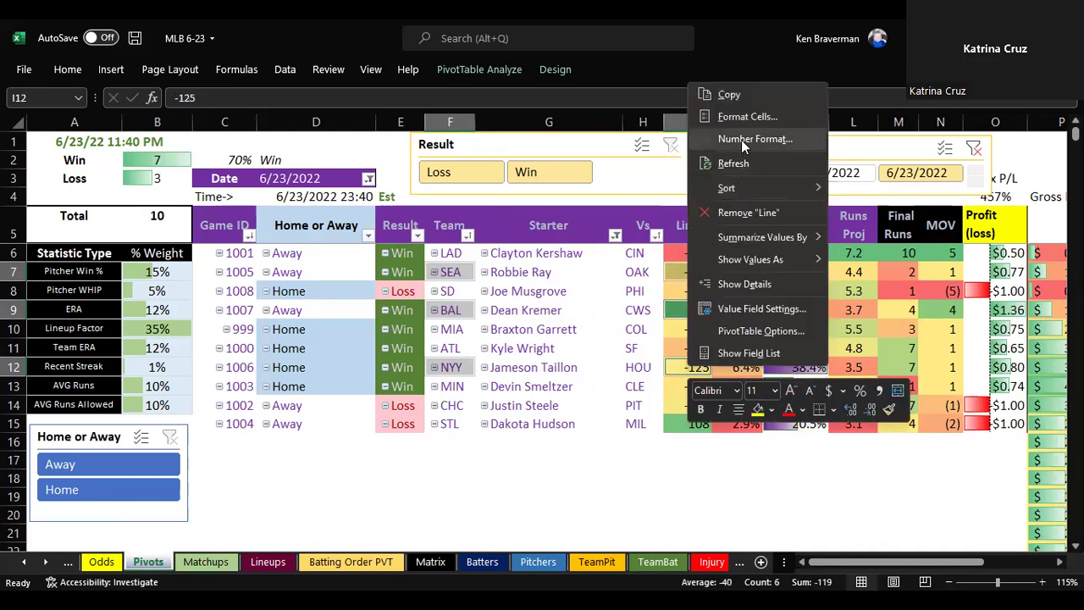
click(750, 96)
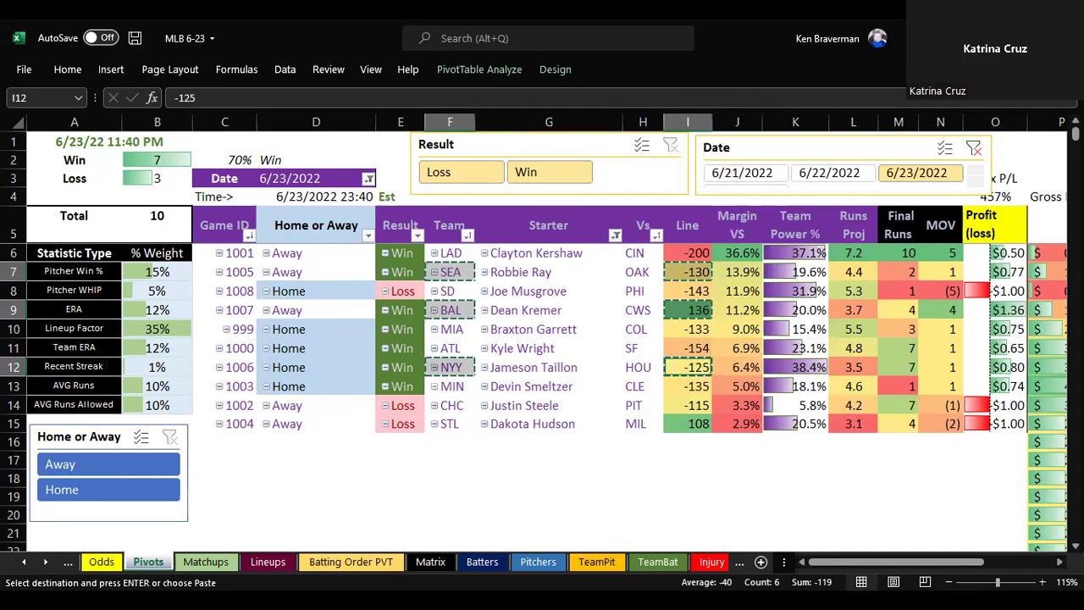
Switch to the Round Robin Parlay Tracker's RR3 sheet and paste the three picks as values from pick 1, highlighting the pasted cells.
key(ctrl+Tab)
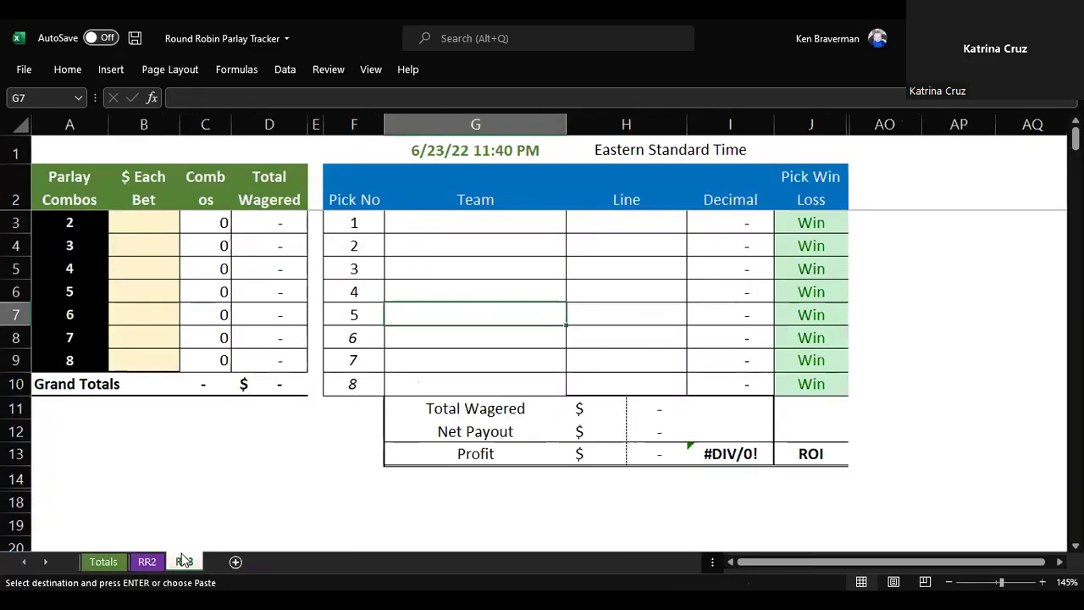
right_click(419, 218)
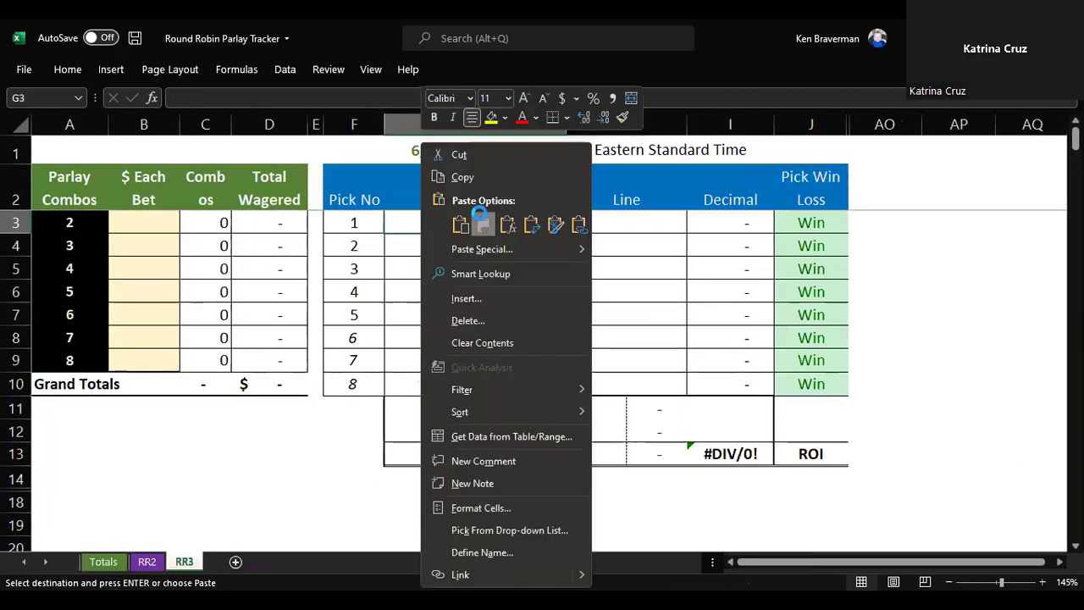
click(482, 222)
click(500, 305)
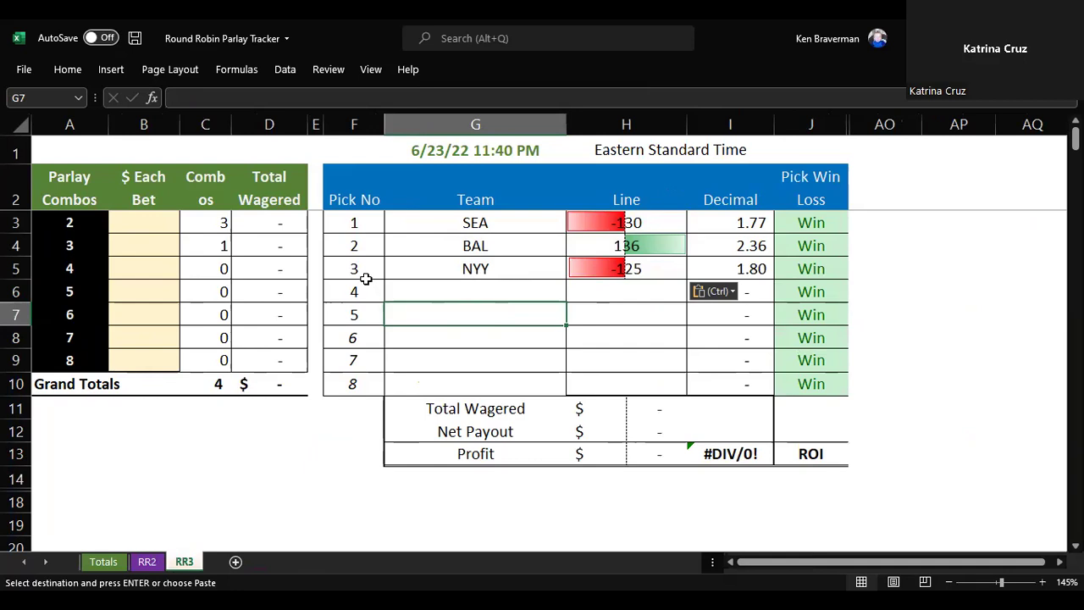
drag(479, 223, 599, 267)
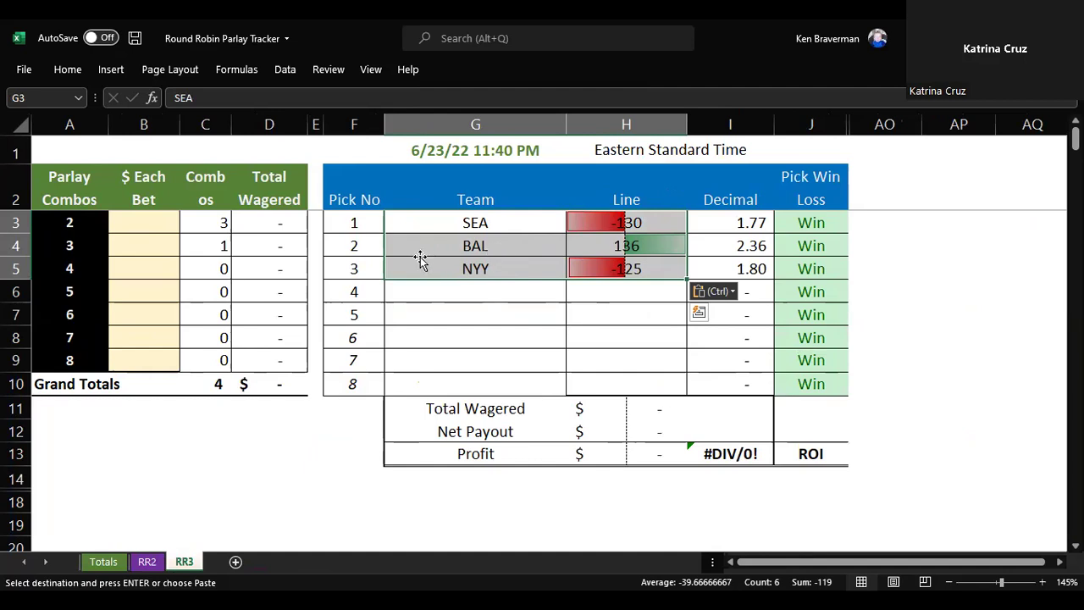
Enter a $25 bet for the 3-team parlay combo on the RR3 sheet.
click(155, 245)
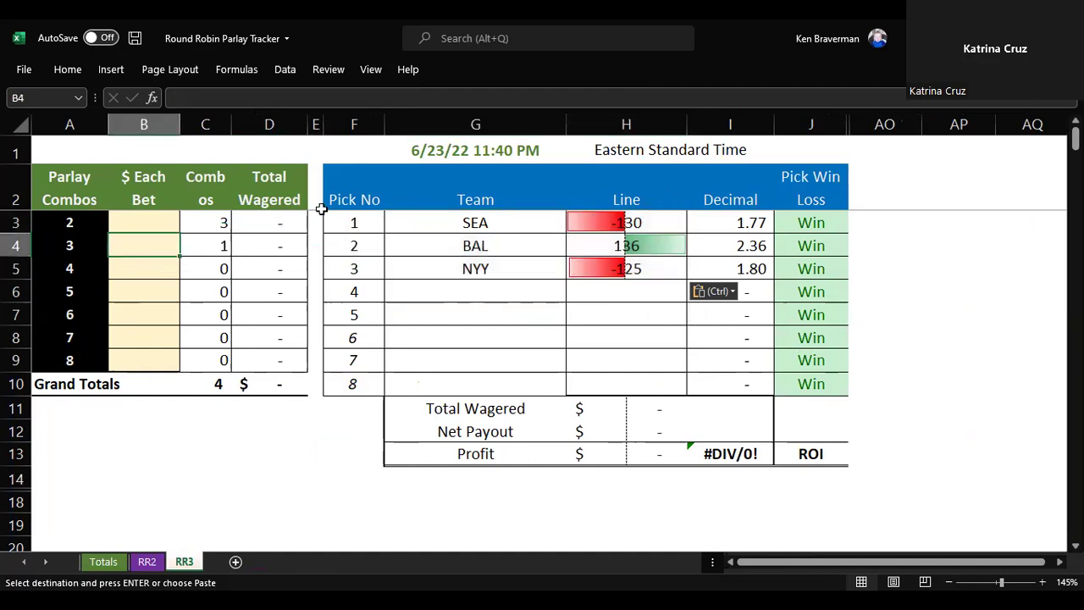
text(25)
key(Return)
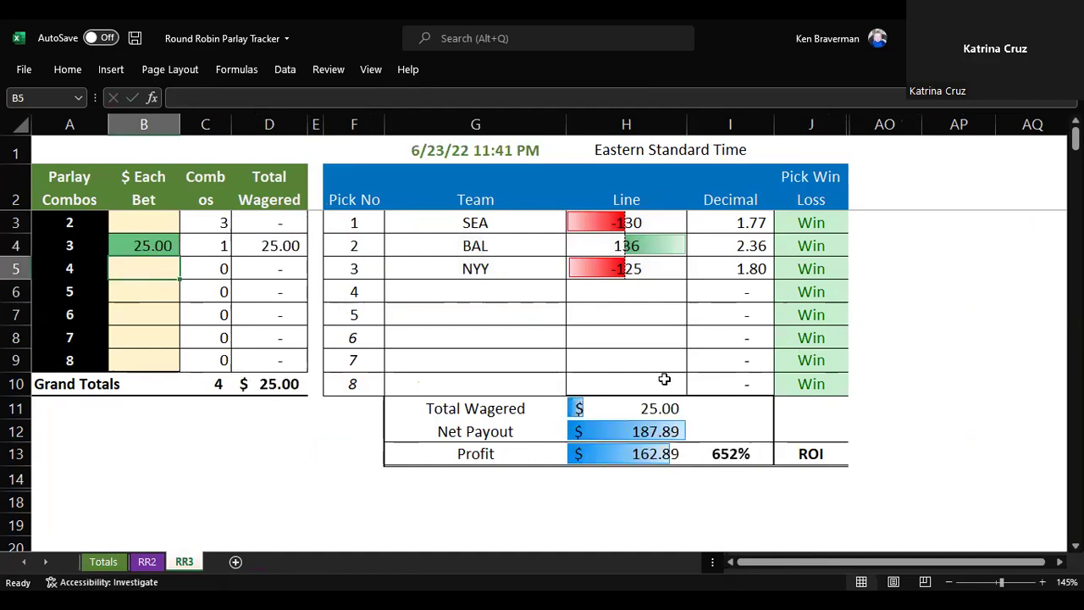
Highlight the SEA, BAL and NYY picks with their lines to review the parlay's net payout and profit.
click(517, 225)
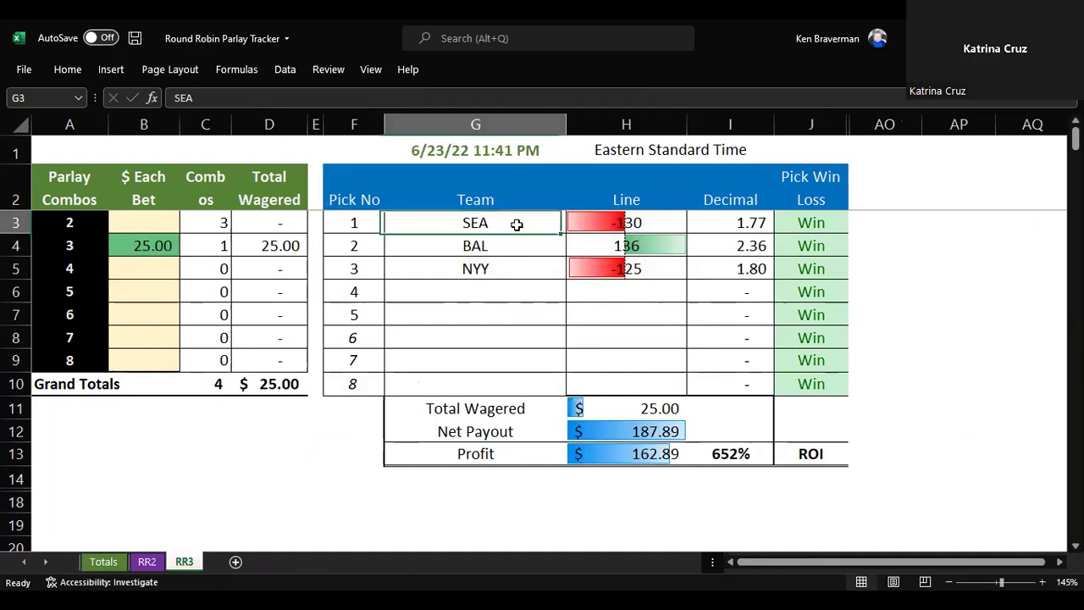
drag(516, 225, 591, 273)
drag(539, 229, 591, 273)
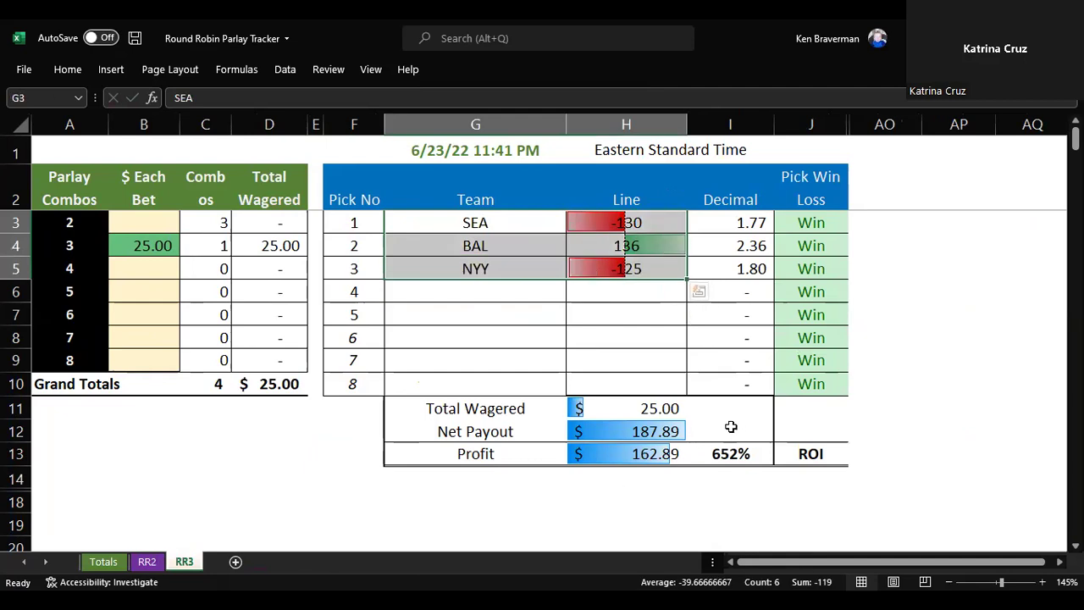
click(480, 330)
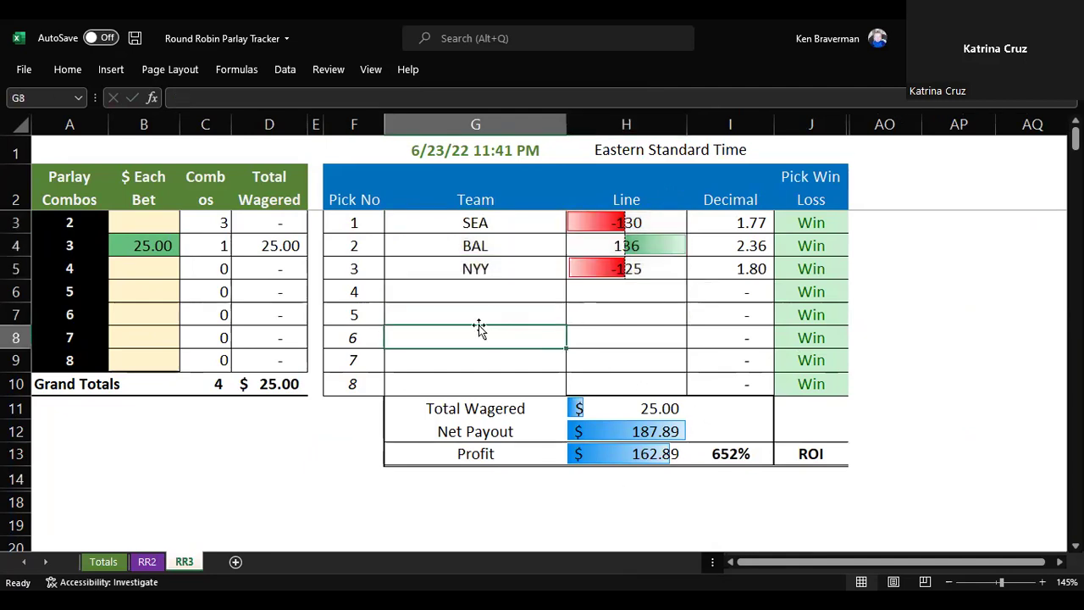
Clear the 3-team parlay bet amount and select the bet cell for 2-team combos.
click(183, 250)
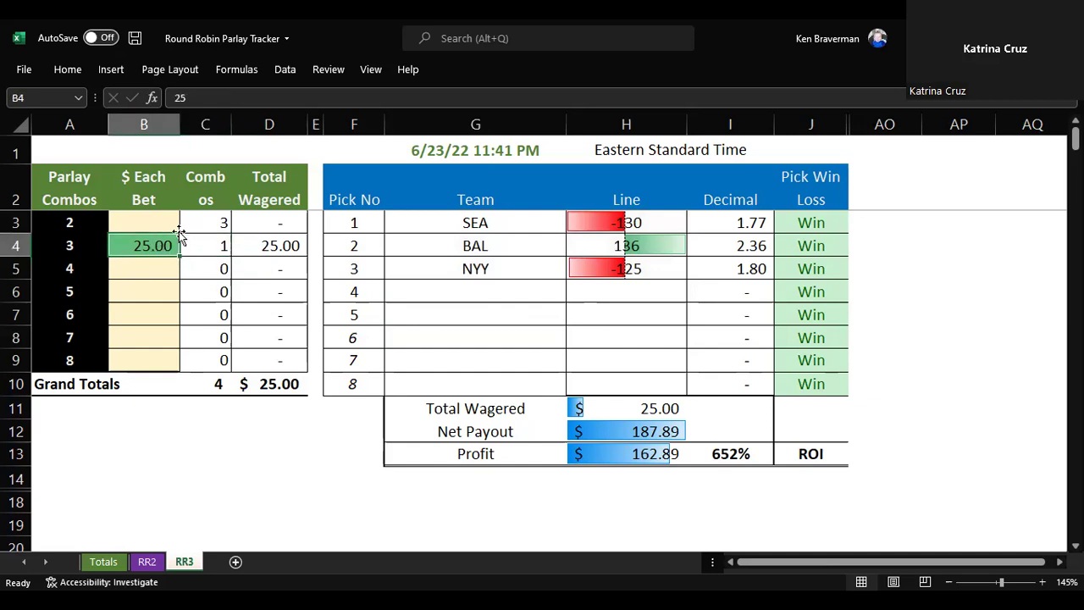
key(Delete)
click(174, 227)
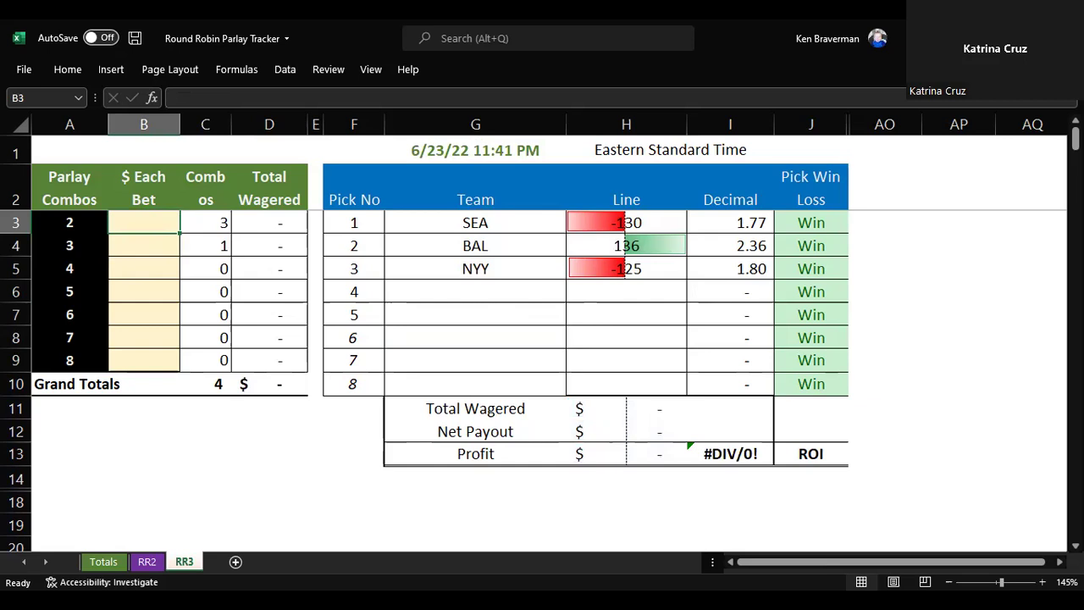
Switch back to the Pivots sheet in MLB 6-23 and highlight the teams LAD through NYY, followed by LAD through BAL.
key(alt+Tab)
drag(451, 253, 451, 367)
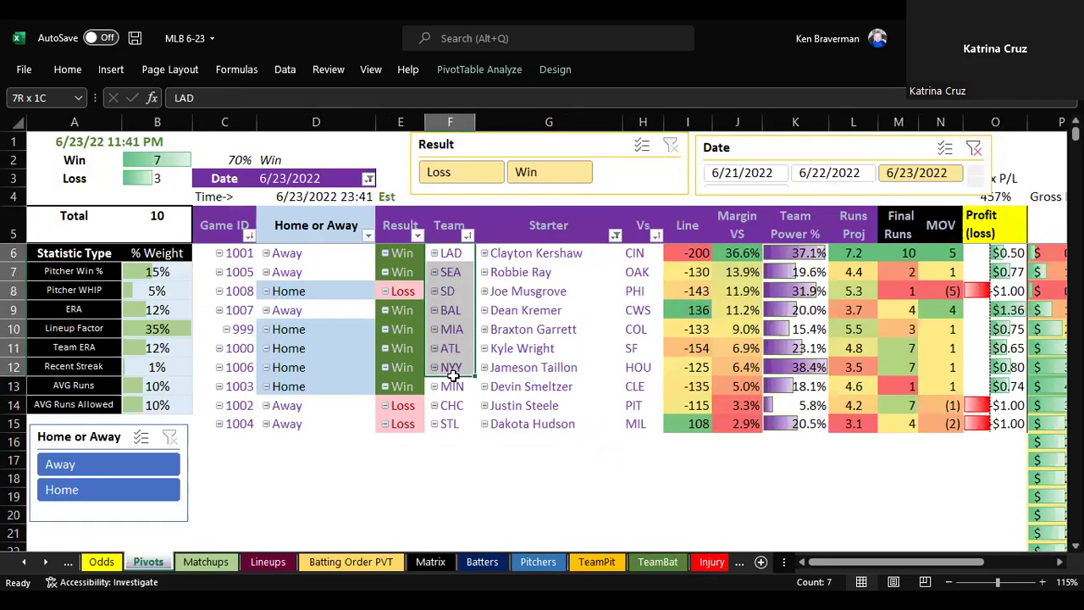
click(546, 350)
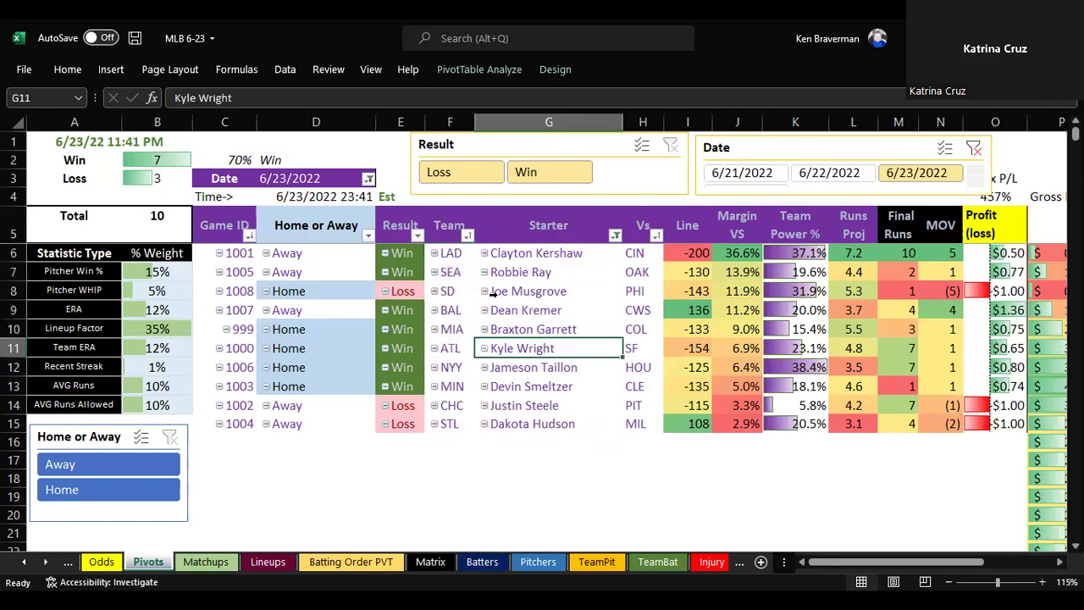
drag(458, 248, 461, 310)
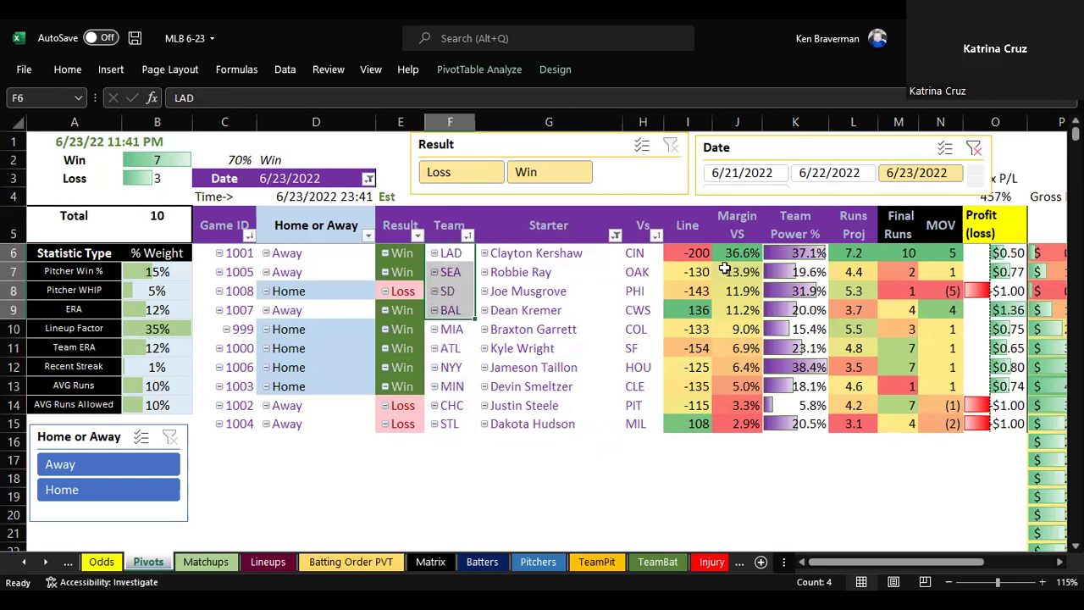
Copy the LAD, SEA, SD and BAL teams with their lines into the first four picks of the RR3 sheet in Round Robin Parlay Tracker.
drag(688, 252, 690, 305)
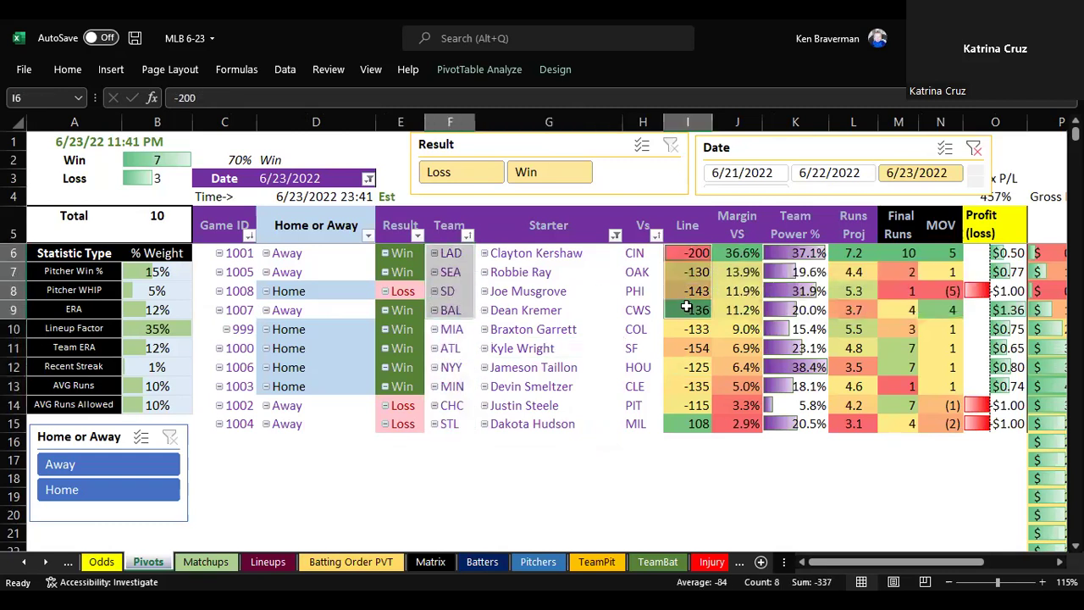
key(ctrl+c)
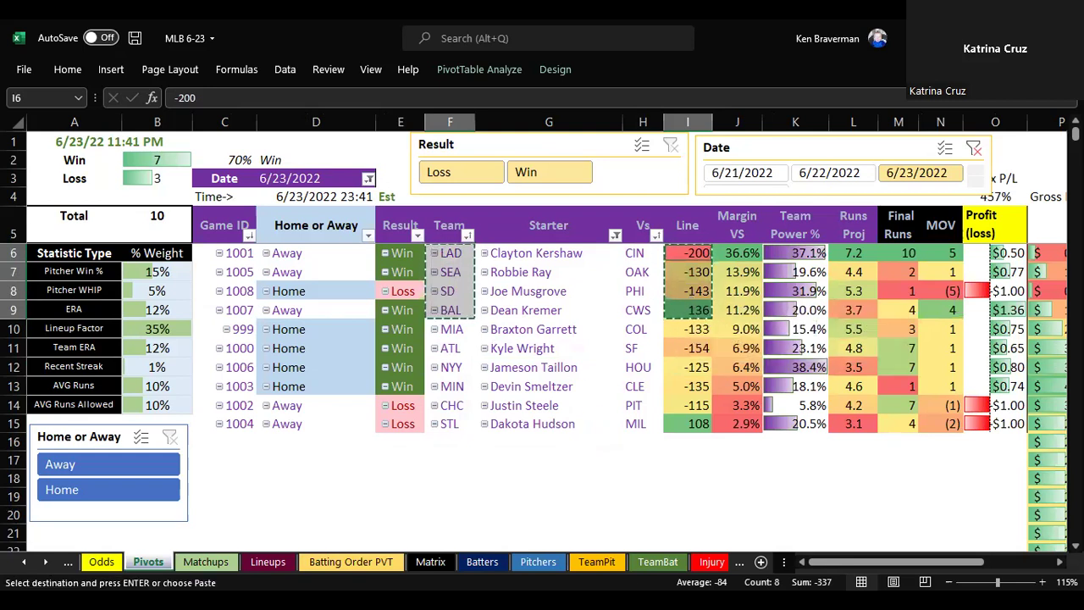
key(alt+Tab)
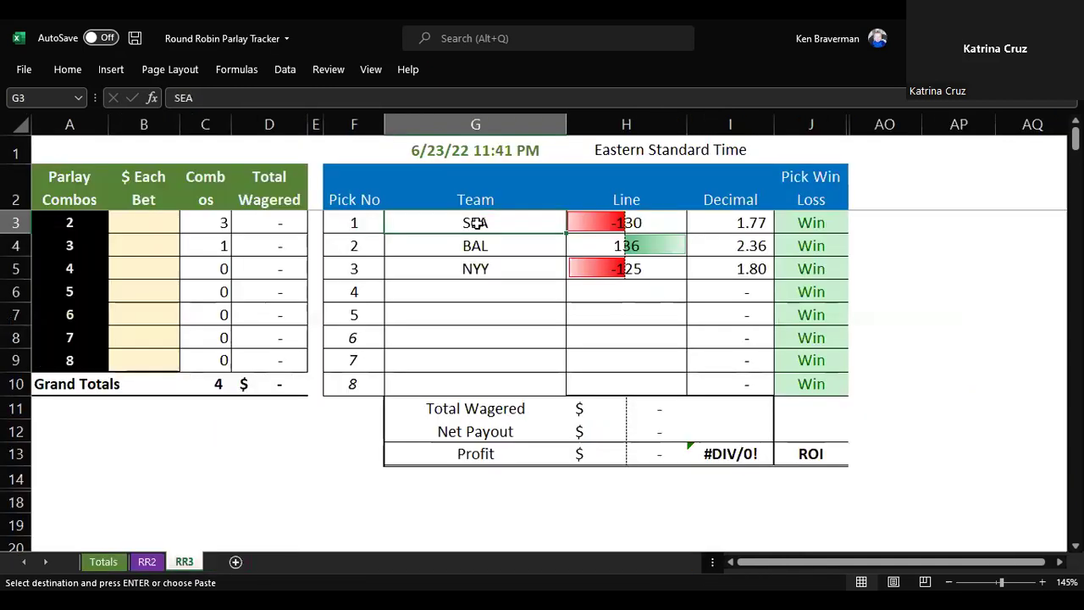
right_click(475, 222)
click(540, 209)
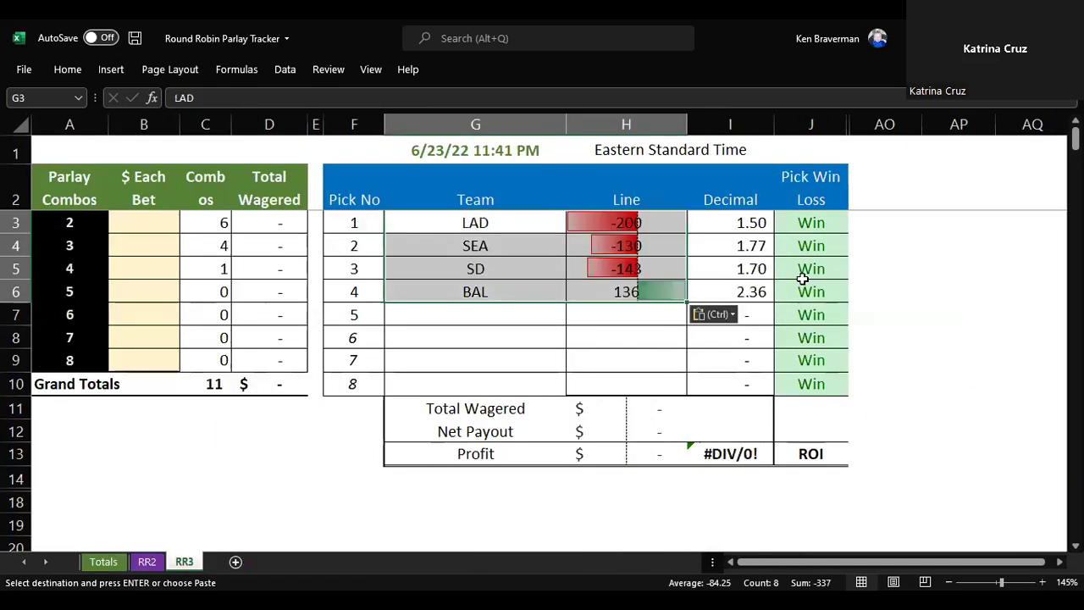
Mark the SD pick as a Loss in the Pick Win Loss column.
click(809, 270)
click(852, 271)
click(826, 302)
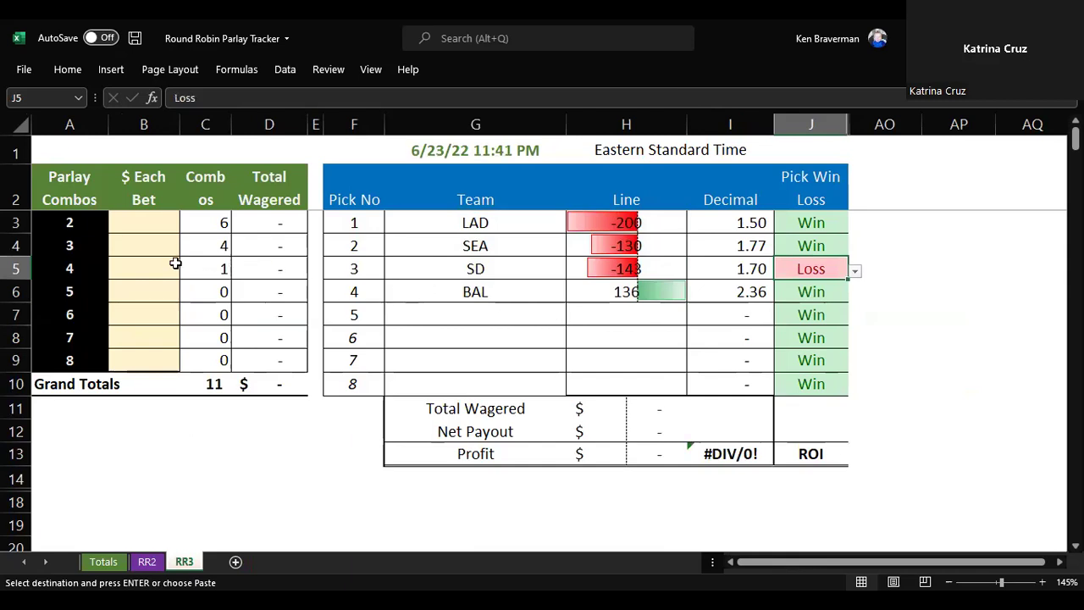
Enter a $1 bet for each of the 2-, 3- and 4-team parlay combos, leaving the 5-team bet empty, and check the ROI.
click(165, 230)
text(1)
key(Return)
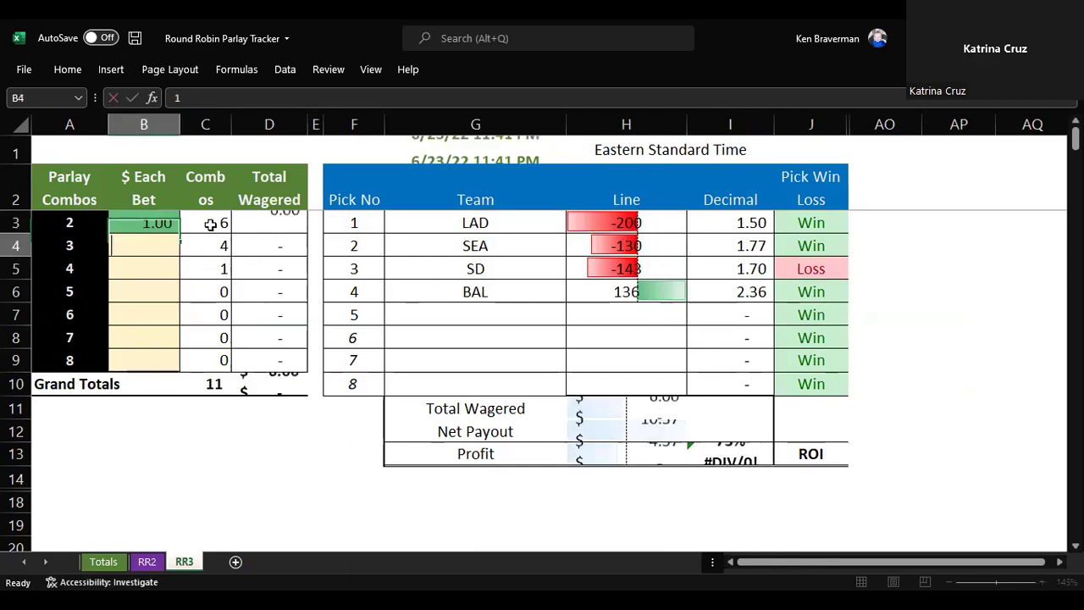
text(1)
key(Return)
text(1)
key(Return)
text(1)
key(Return)
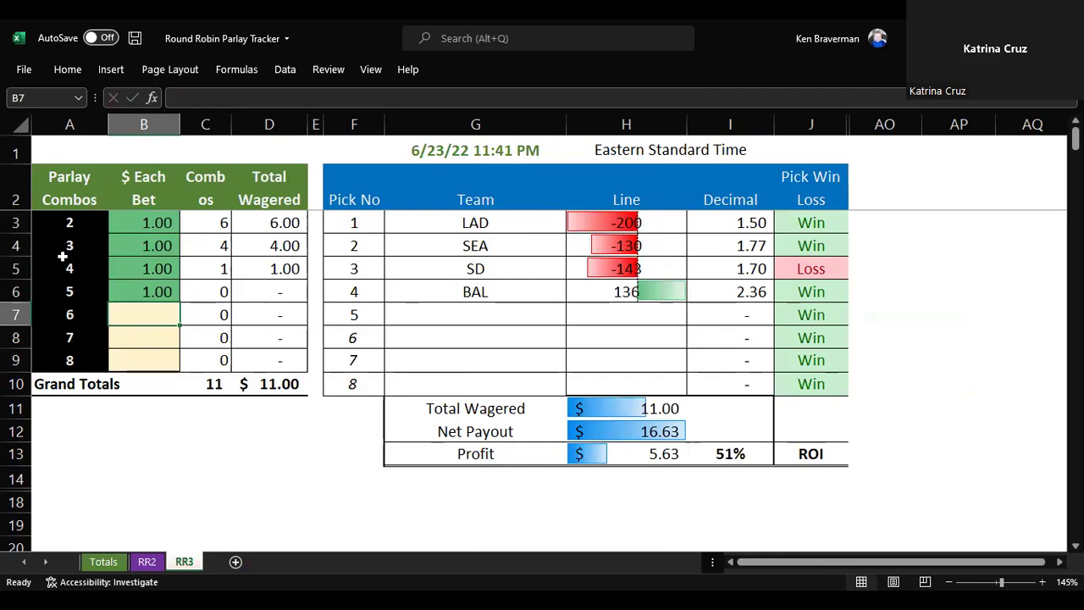
click(163, 292)
key(Delete)
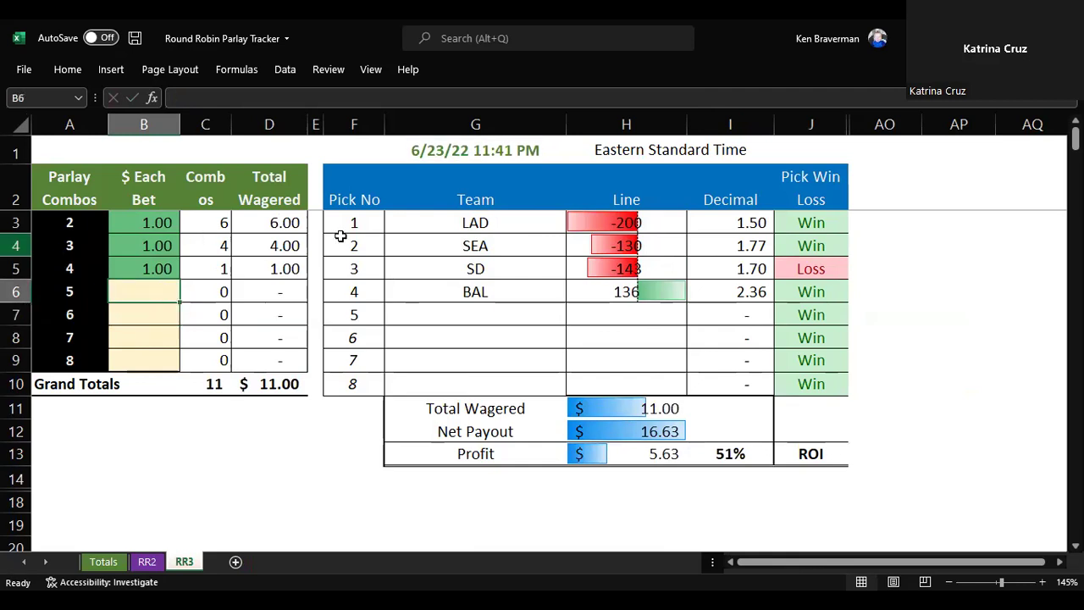
click(744, 454)
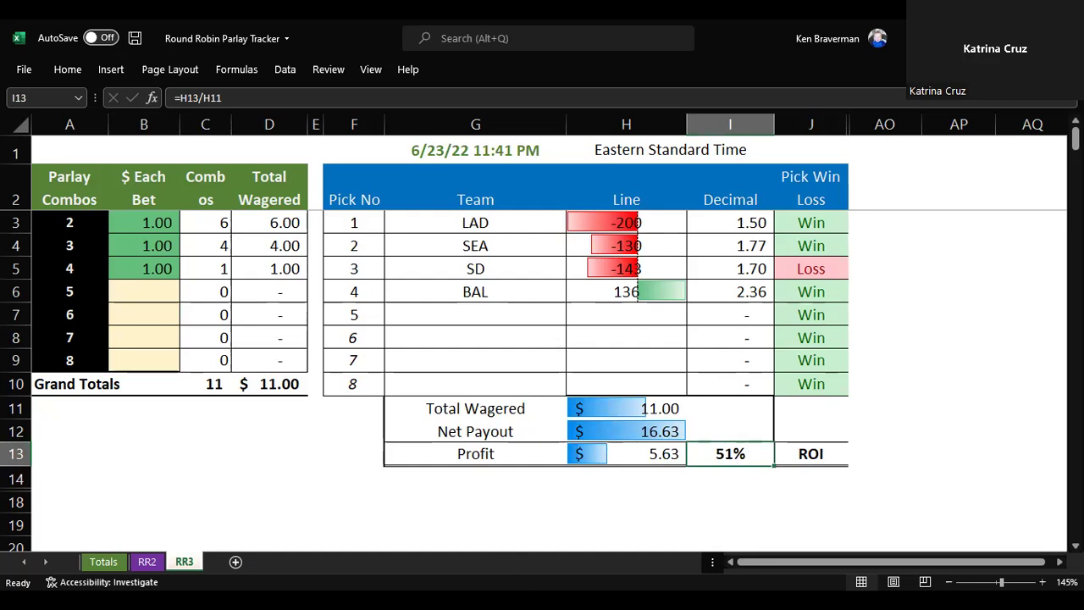
click(566, 342)
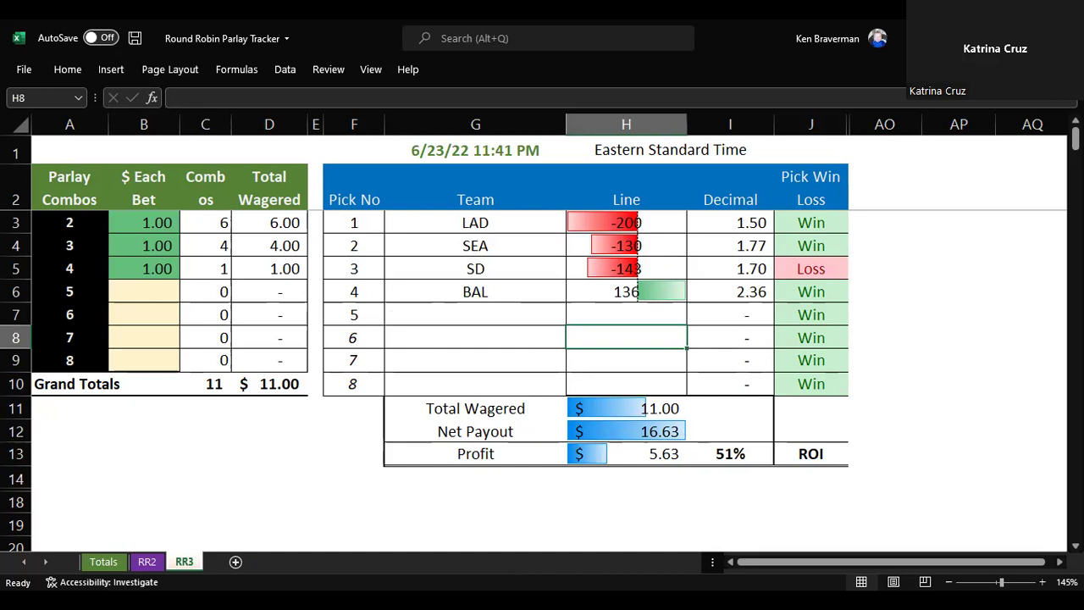
Switch back to the Pivots sheet in MLB 6-23 and examine the LAD pick's final runs, margin of victory and projected margin.
key(alt+Tab)
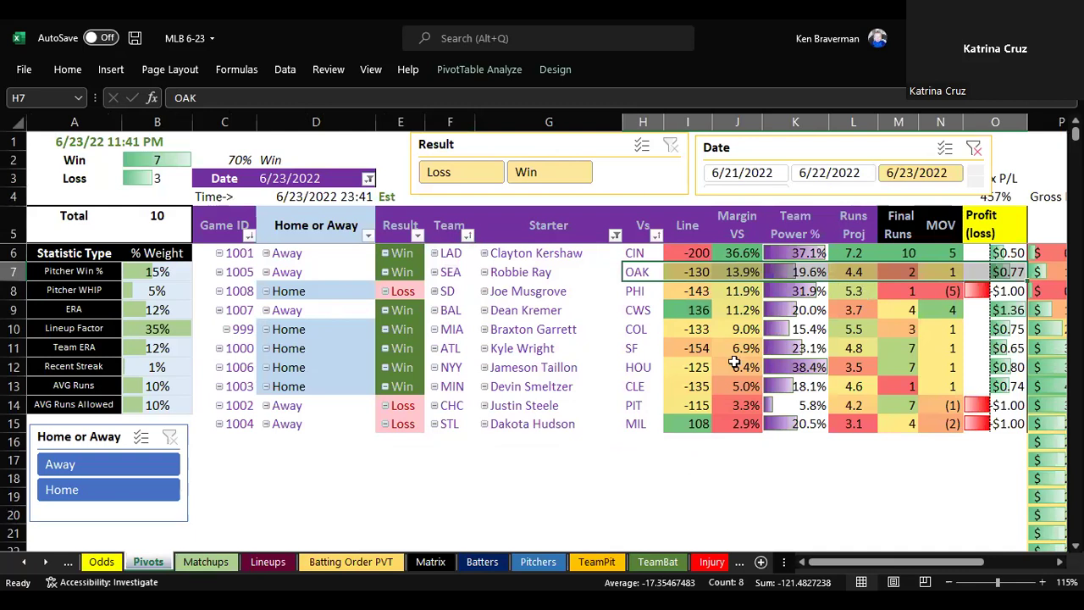
scroll(624, 336, down, 1)
scroll(624, 337, down, 1)
drag(776, 235, 816, 245)
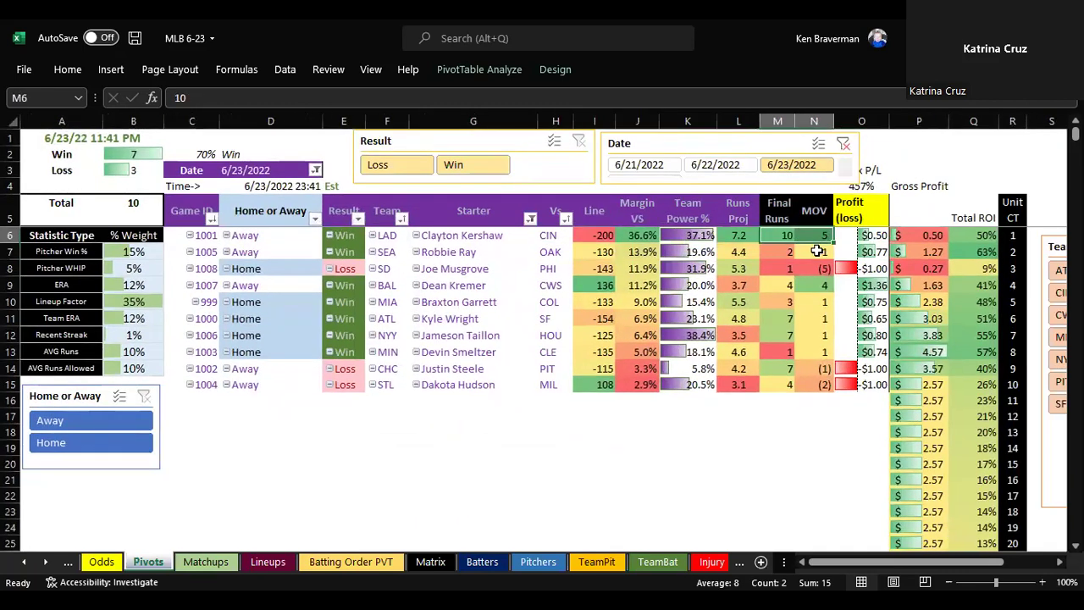
click(402, 235)
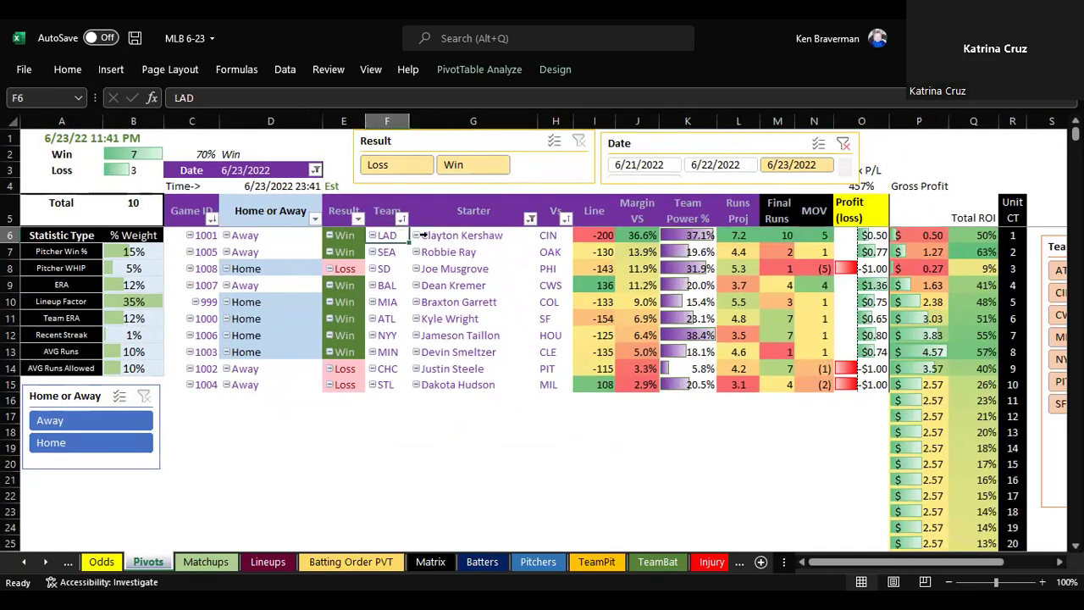
click(824, 239)
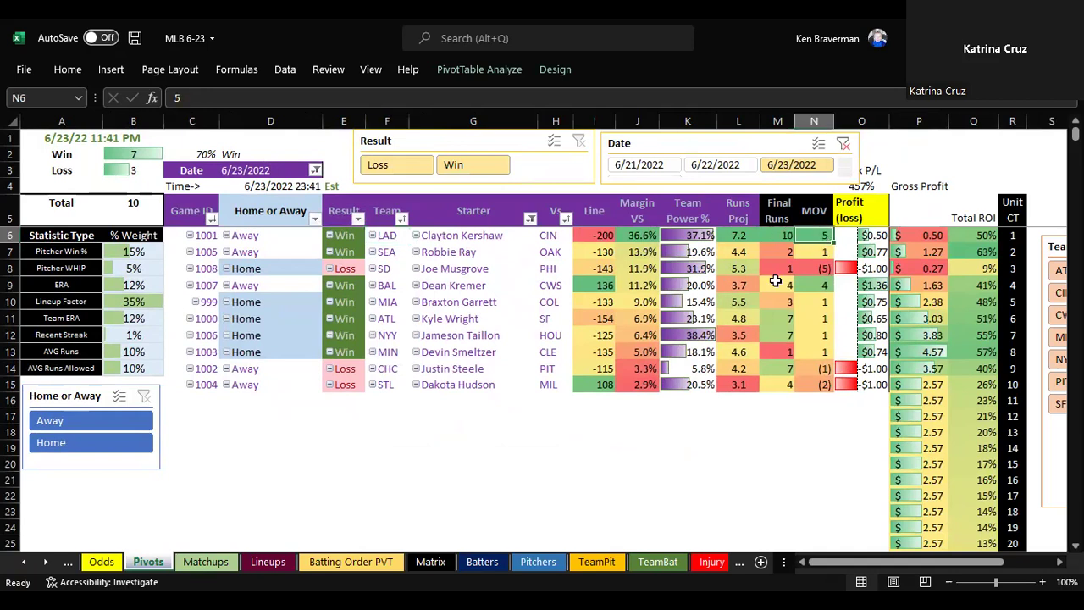
click(771, 234)
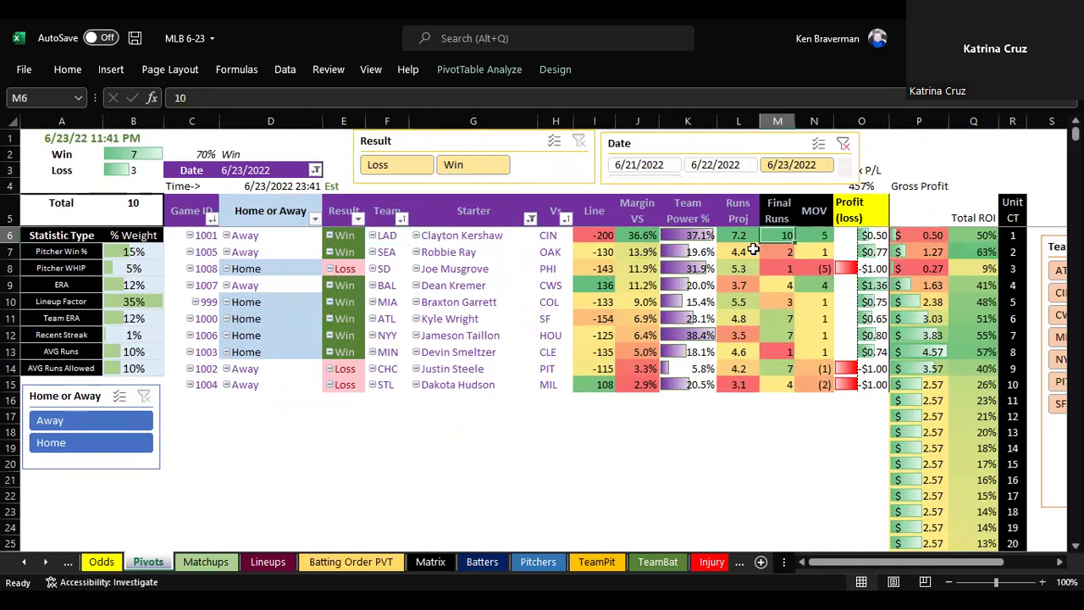
click(645, 235)
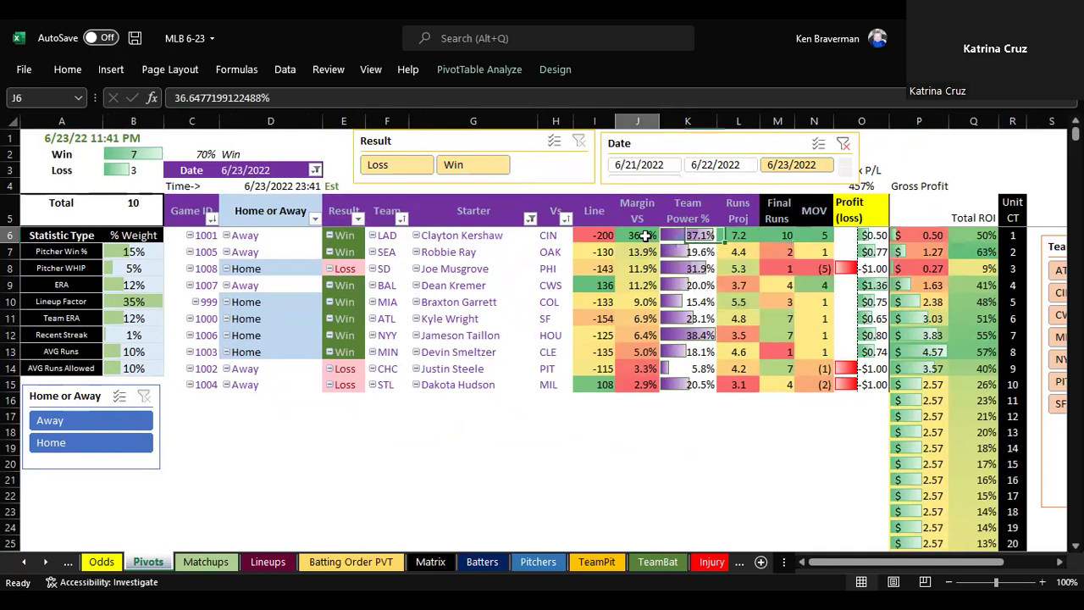
click(402, 238)
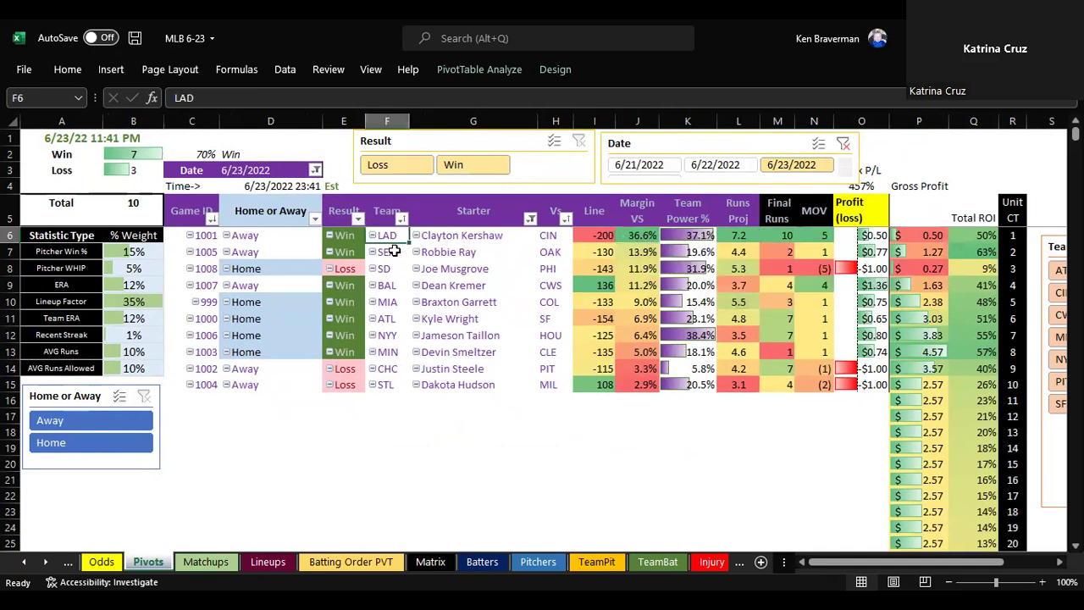
Check SEA's margin of victory, and highlight the SEA–OAK game and its projected scores on the Matchups sheet for comparison.
click(394, 251)
click(820, 251)
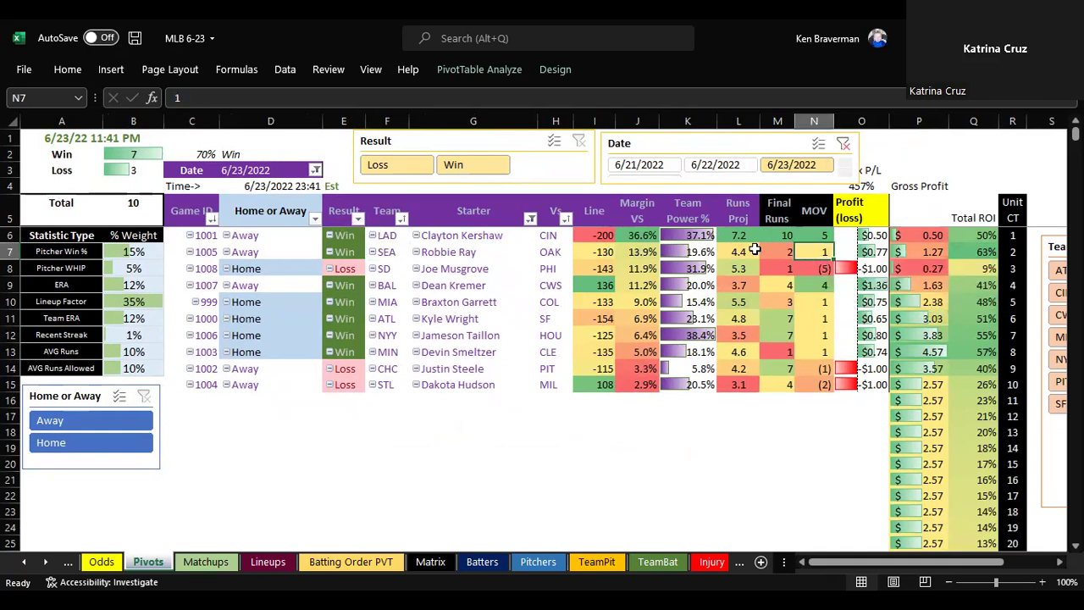
click(205, 562)
scroll(330, 355, up, 1)
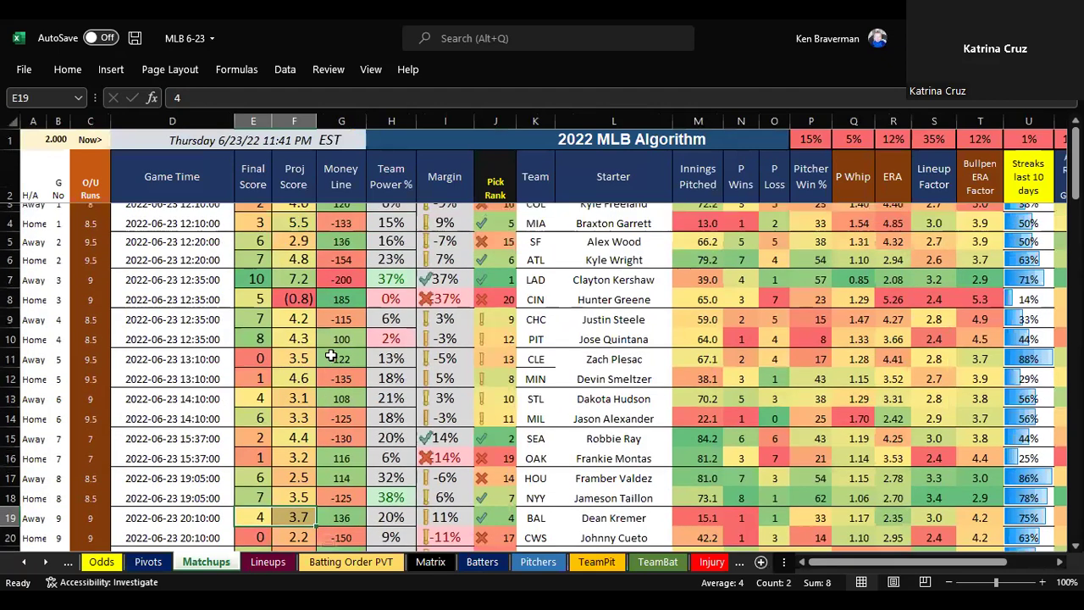
scroll(343, 373, down, 1)
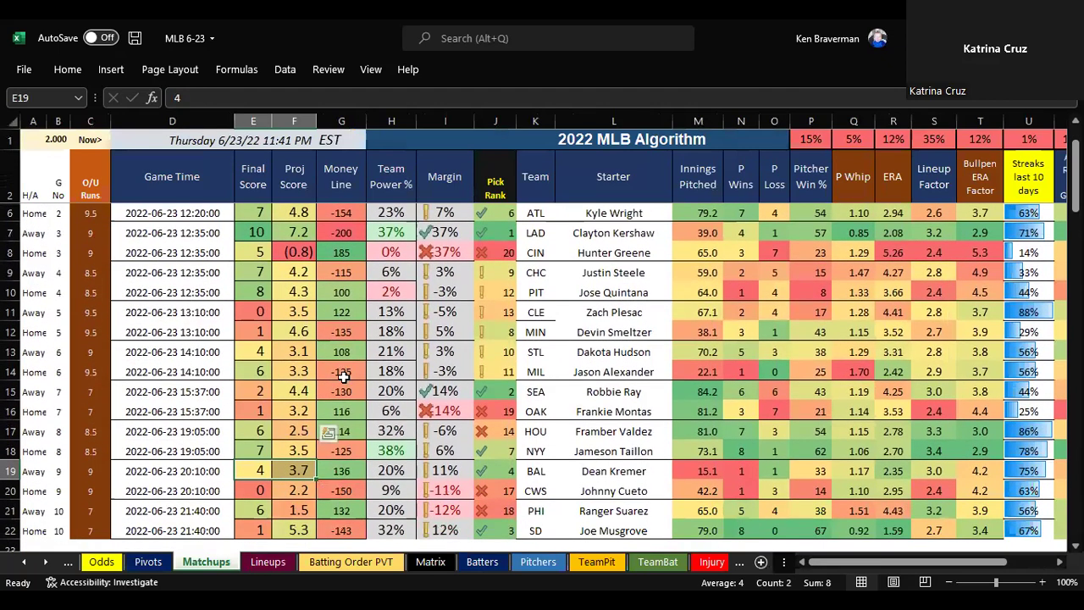
scroll(344, 375, down, 2)
mouse_move(296, 274)
mouse_down()
mouse_move(342, 294)
mouse_move(303, 294)
mouse_up()
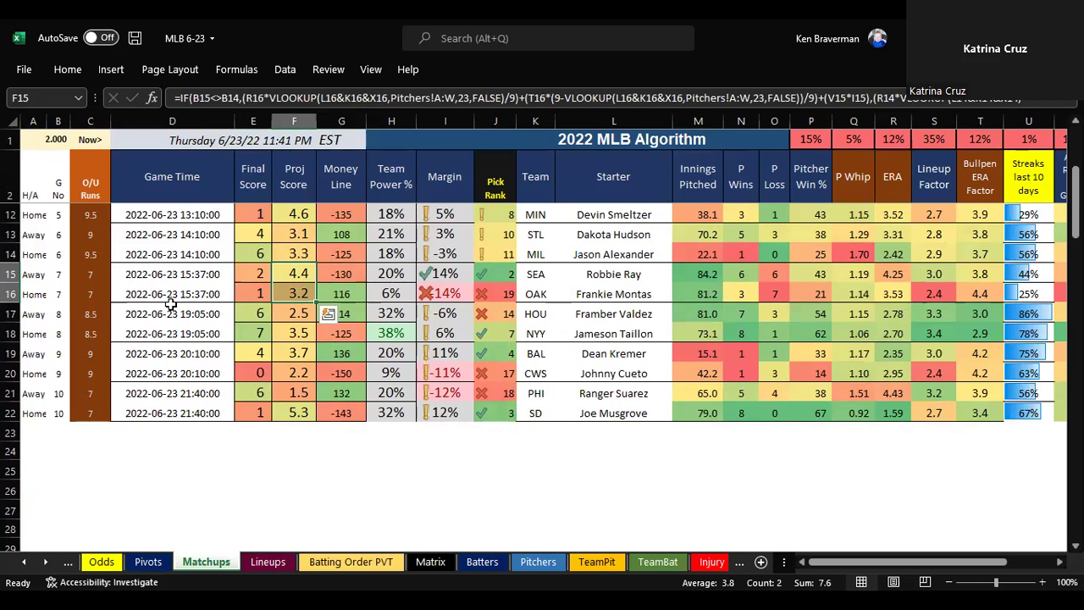
drag(12, 273, 12, 293)
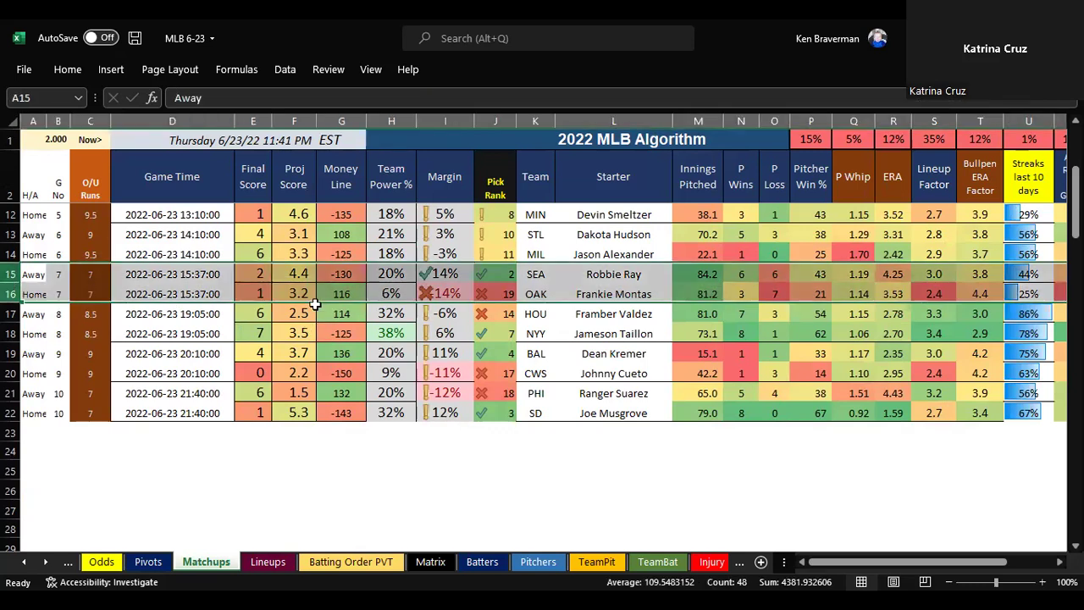
drag(302, 280, 303, 294)
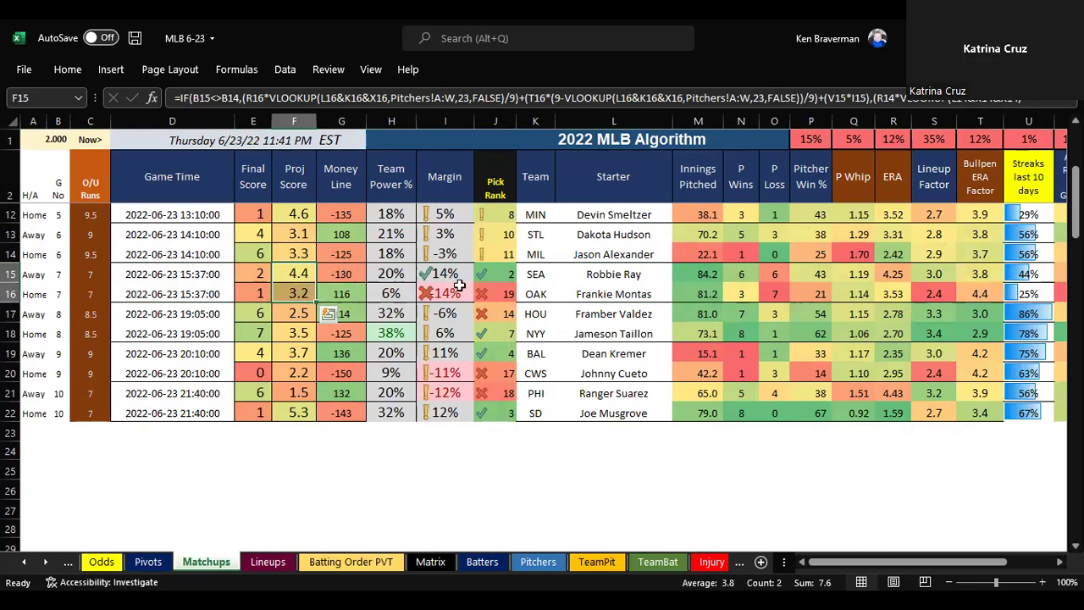
drag(546, 280, 662, 288)
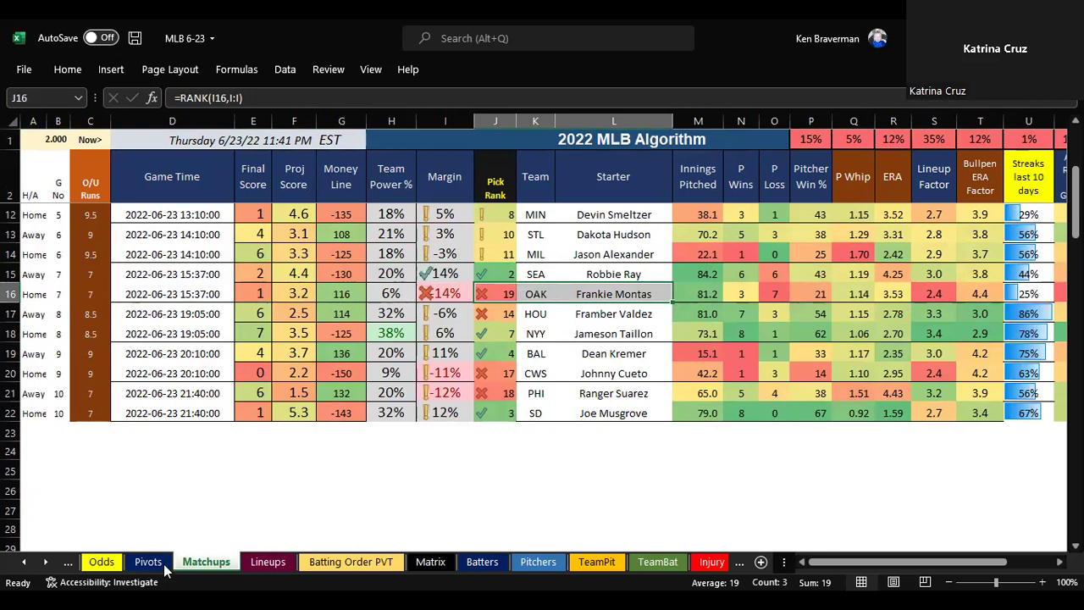
Refresh the picks PivotTable on the Pivots sheet and highlight the losing CHC and STL picks with their starters.
key(ctrl+Page_Up)
right_click(479, 302)
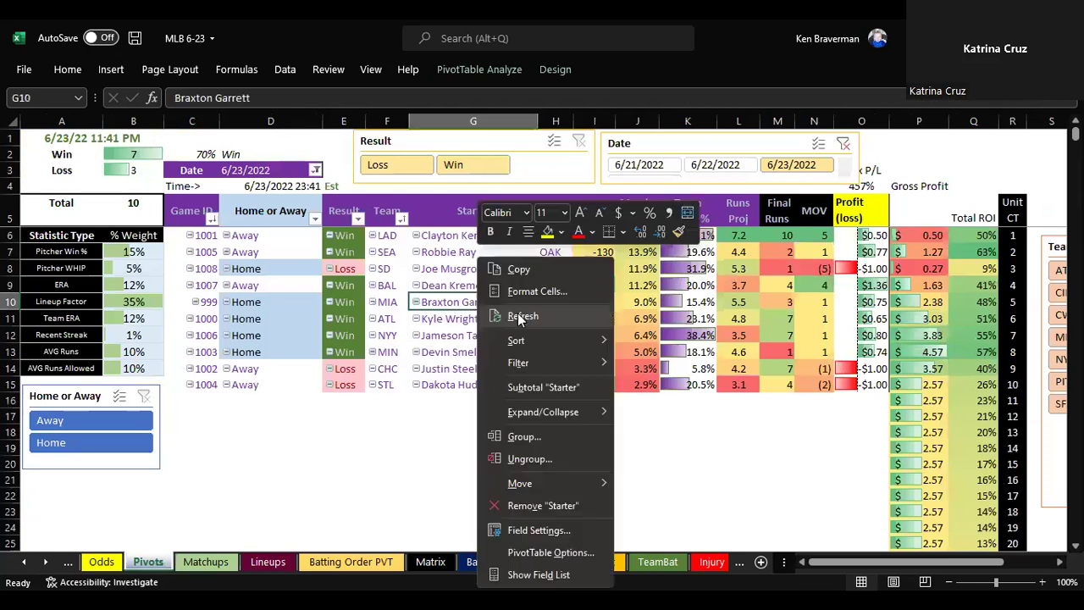
click(520, 318)
drag(385, 370, 489, 398)
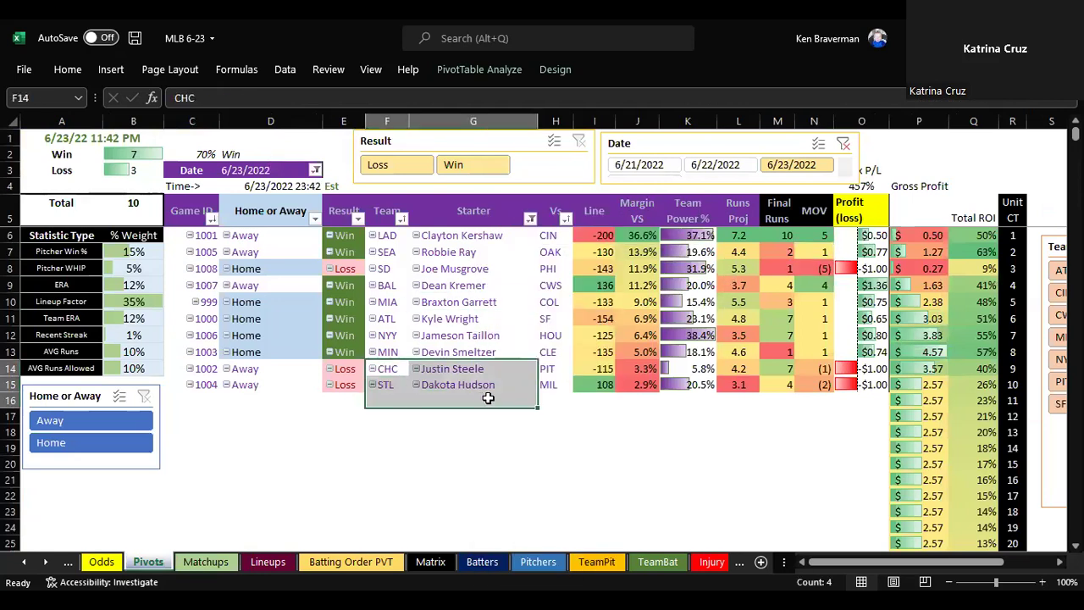
click(766, 464)
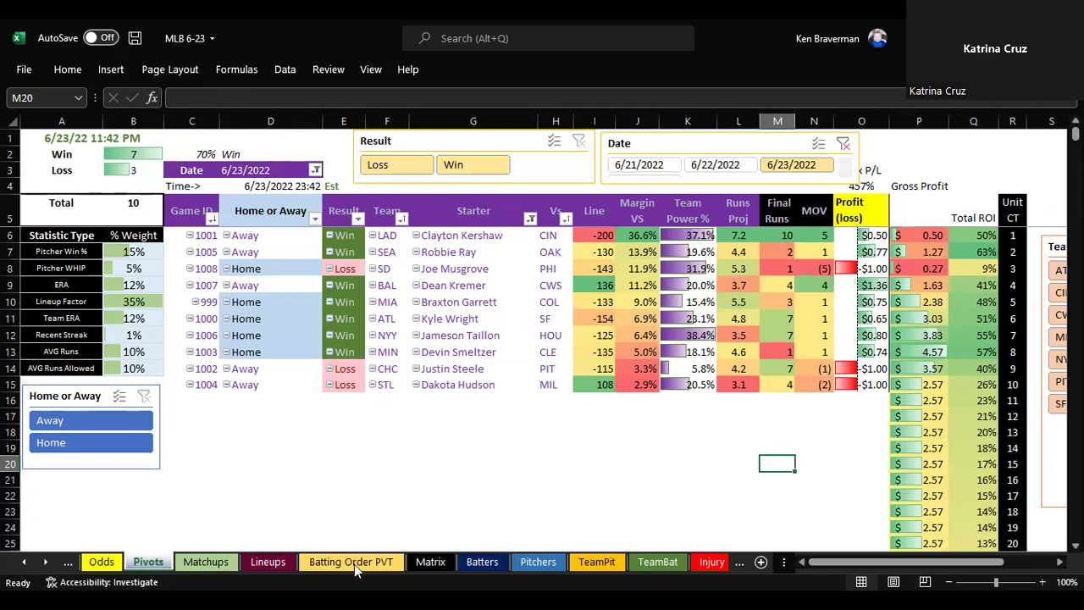
Highlight the STL–MIL game on the Matchups sheet and examine STL's lineup factor, bullpen ERA factor and margin.
click(203, 566)
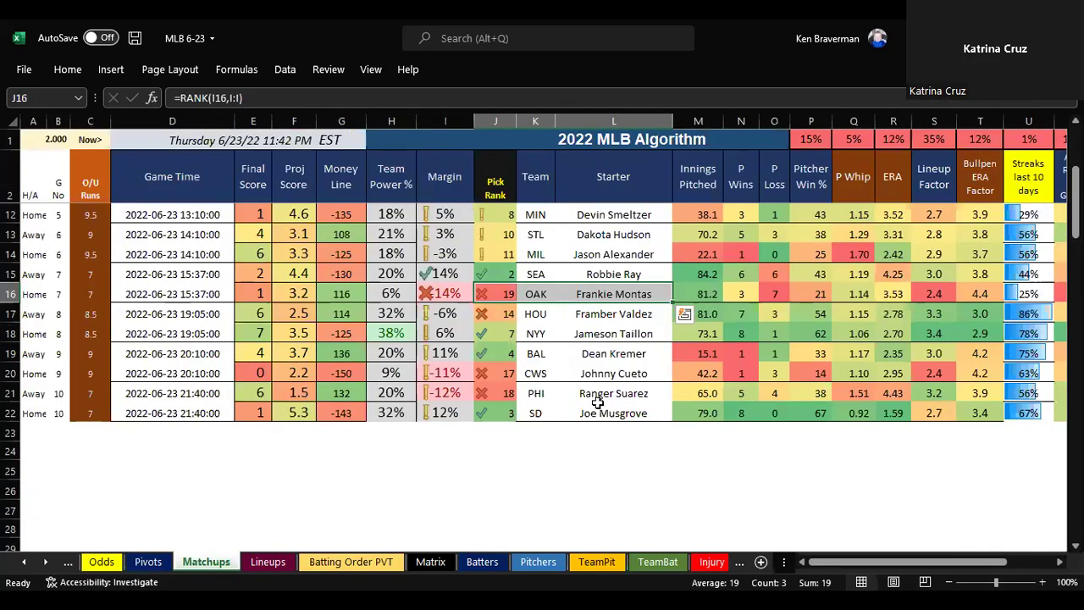
scroll(598, 403, up, 3)
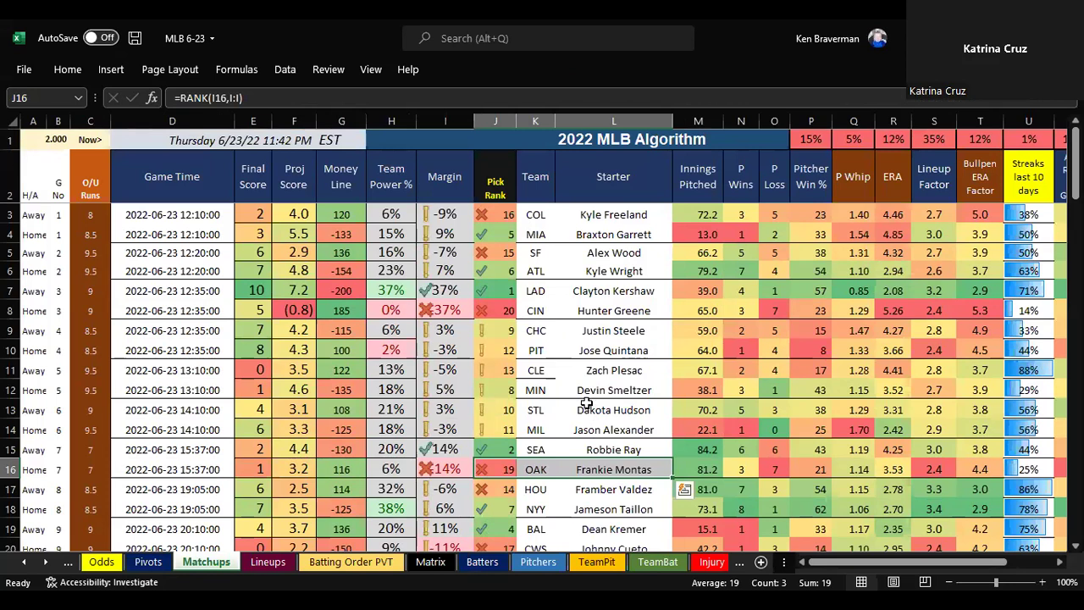
scroll(346, 364, down, 1)
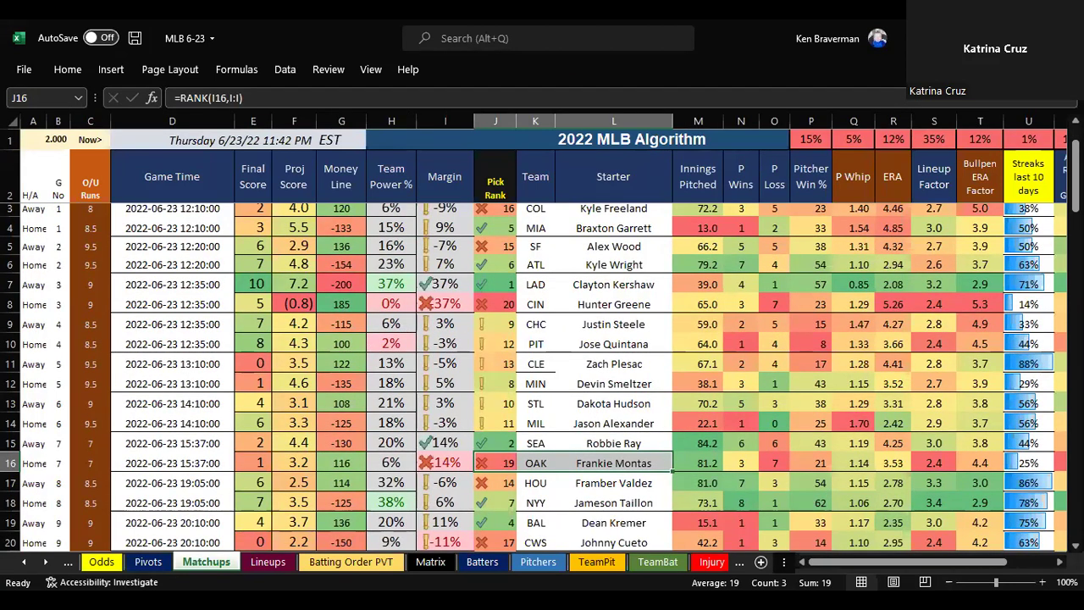
scroll(12, 307, down, 2)
drag(12, 303, 634, 307)
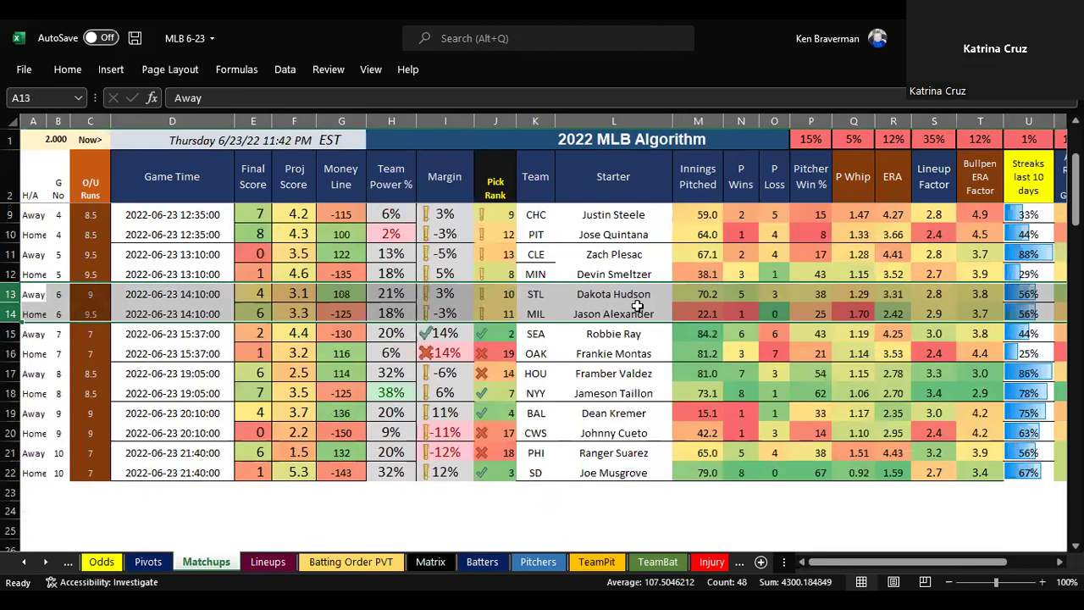
scroll(902, 302, down, 1)
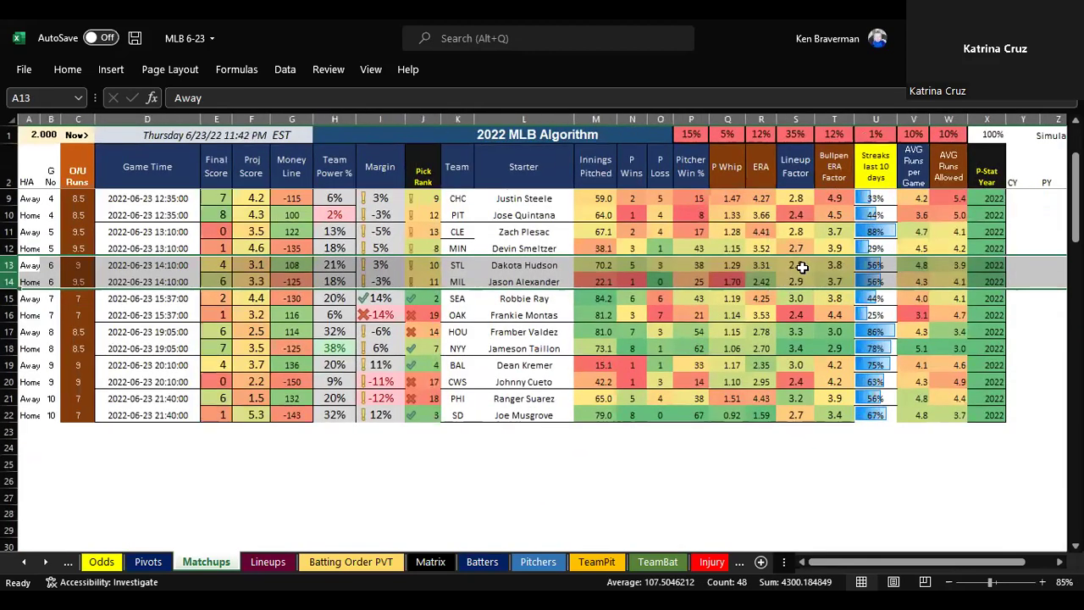
click(796, 265)
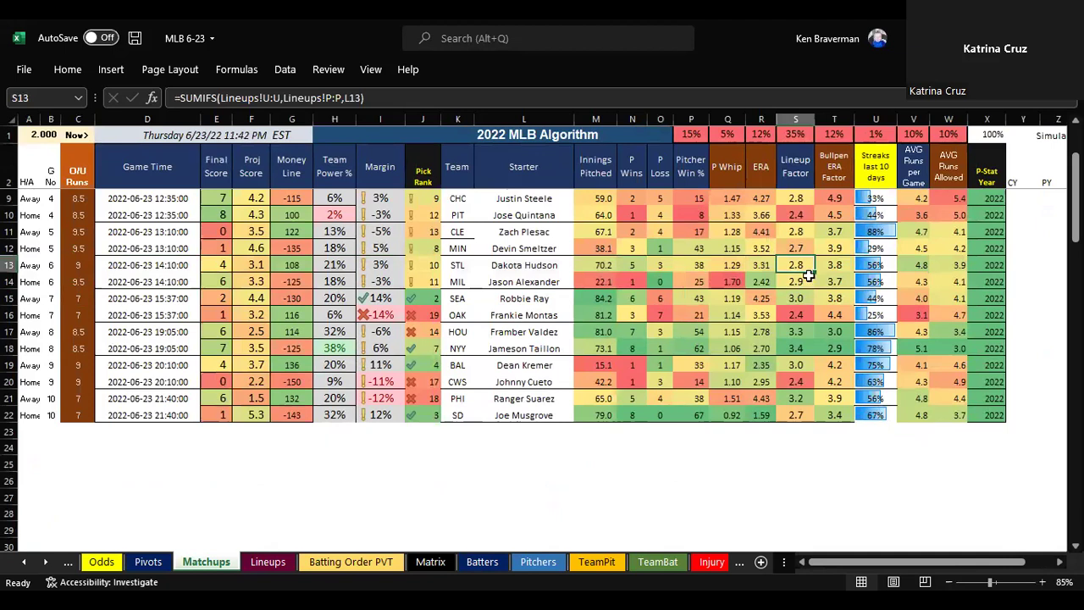
click(843, 262)
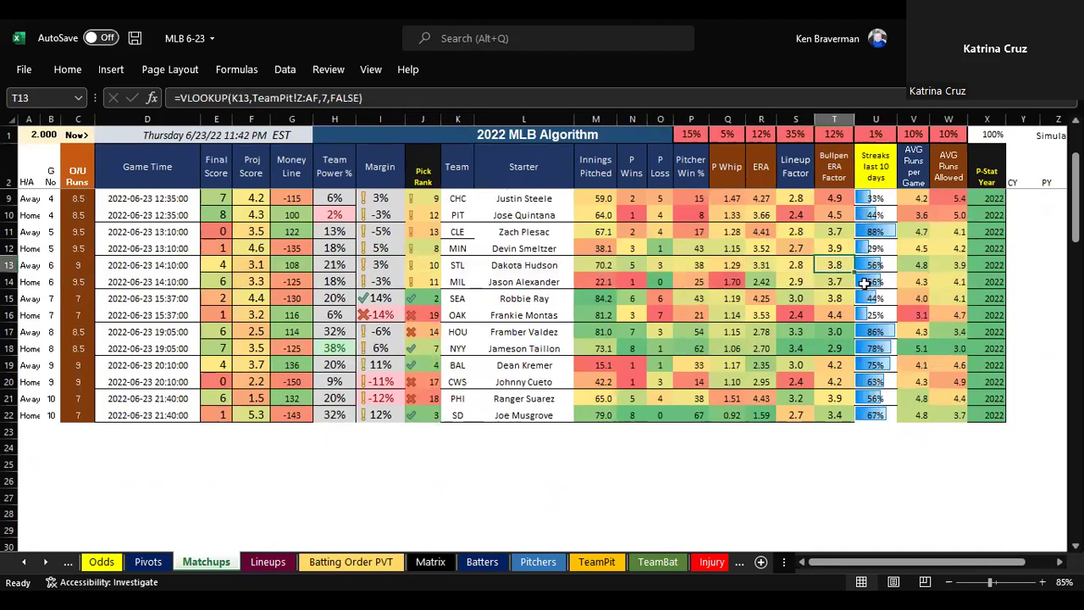
click(365, 269)
scroll(791, 280, up, 2)
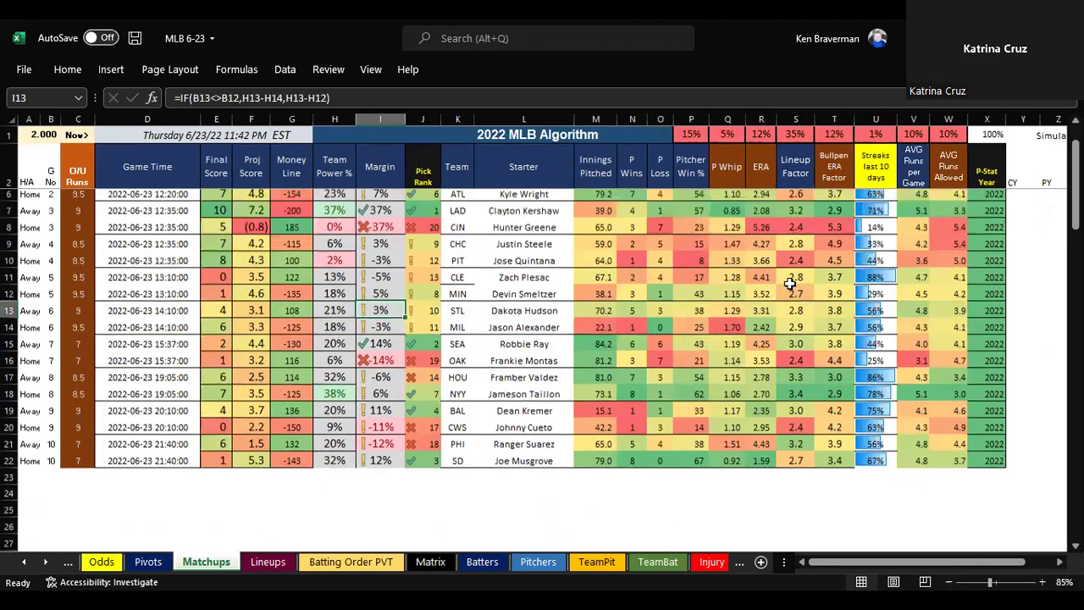
Set the Lineup Factor weight to 40% and the Bullpen ERA Factor weight to 15%, and check STL's margin.
click(760, 136)
key(Right)
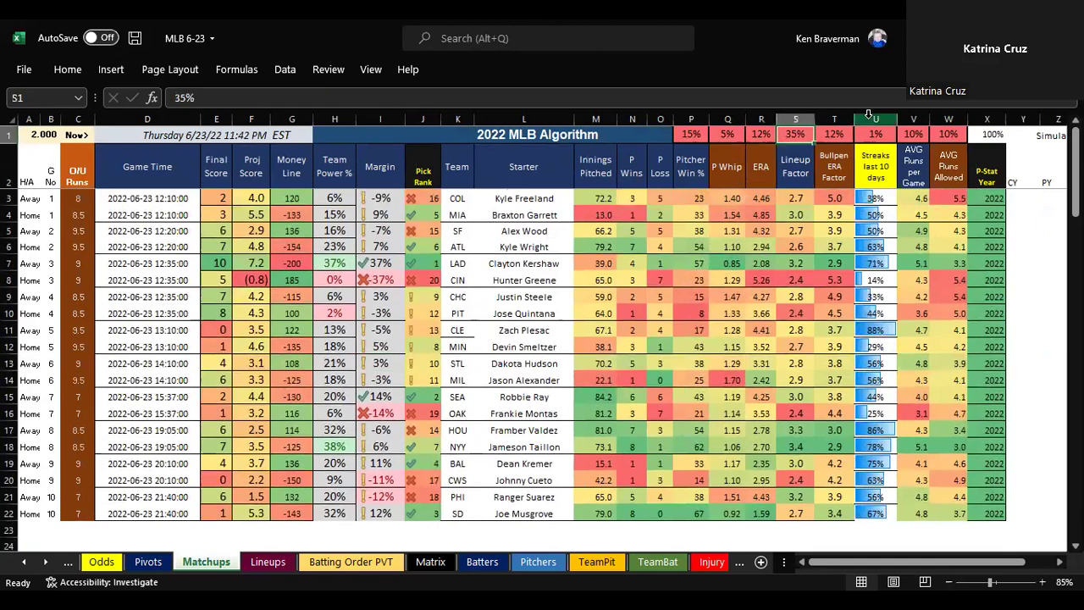
text(40)
key(Right)
text(15)
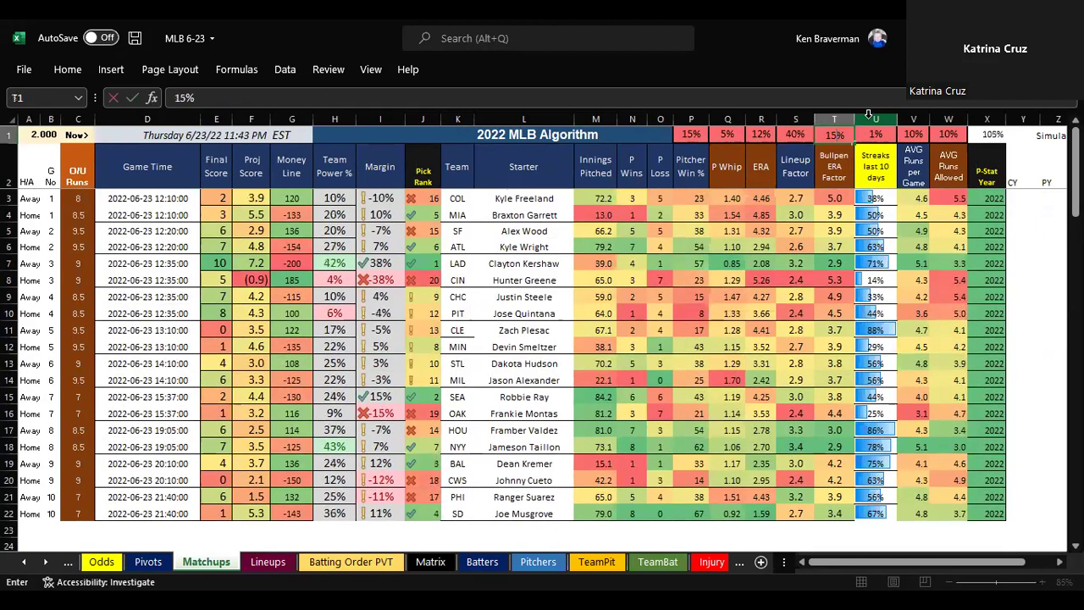
key(Return)
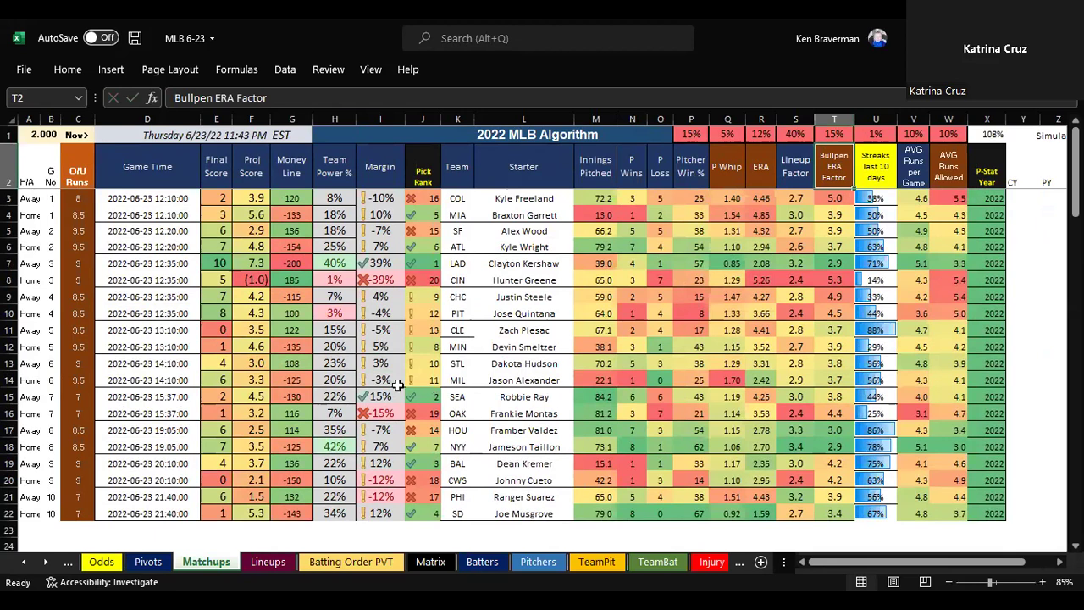
click(373, 363)
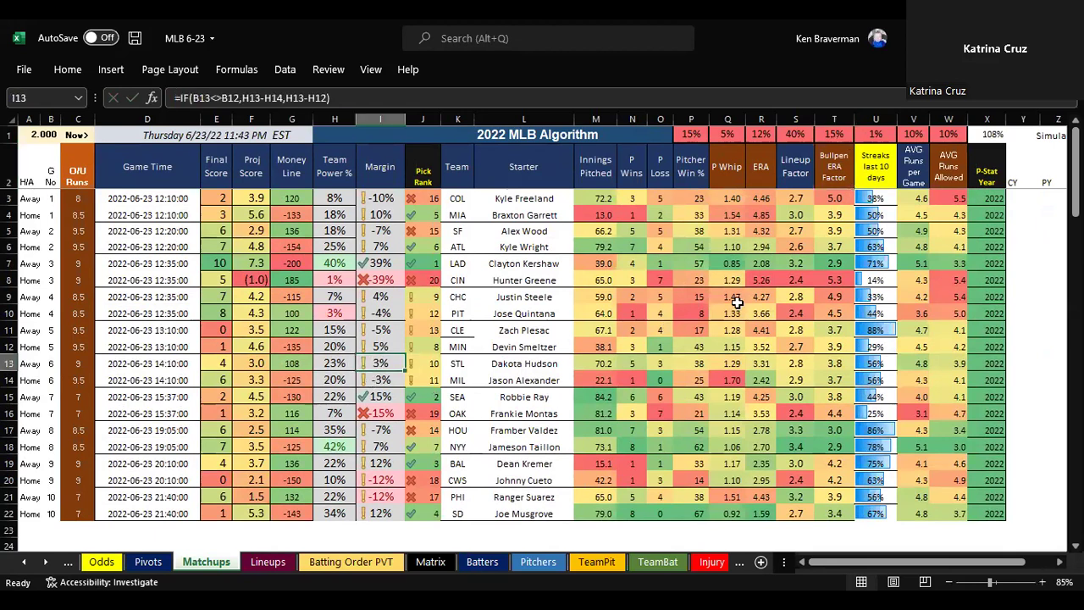
Check MIL's starter ERA, and set the ERA weight to 15% and the P Whip weight to 3%.
click(763, 383)
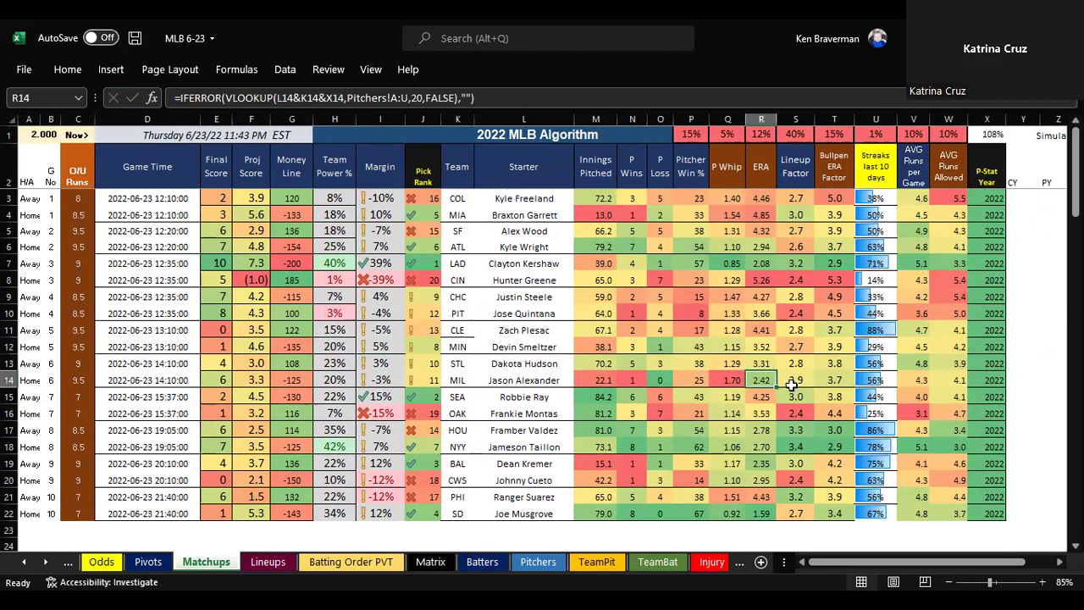
click(759, 135)
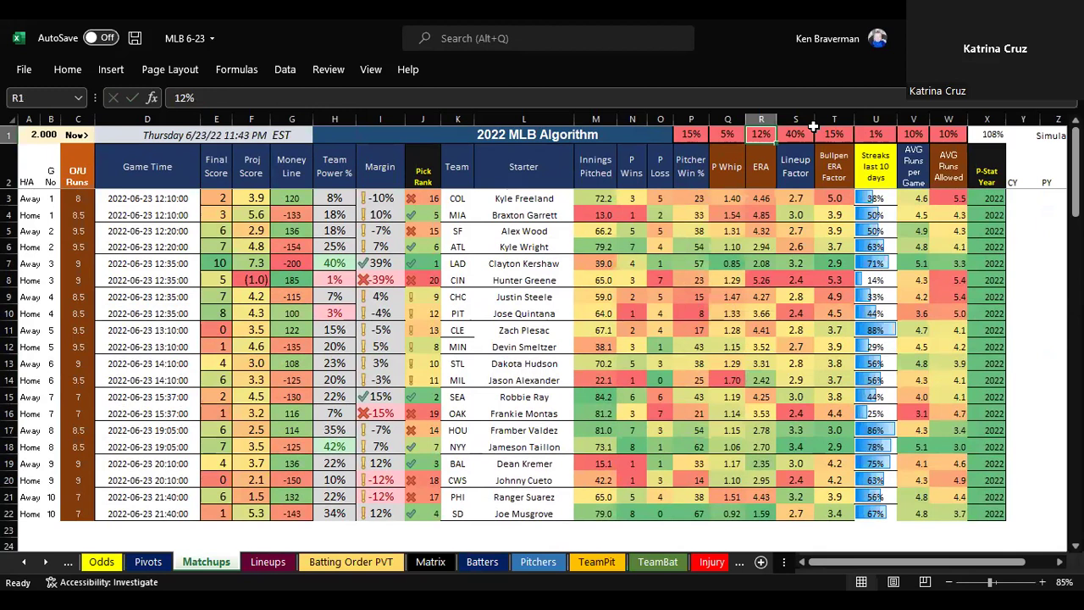
text(15)
key(Return)
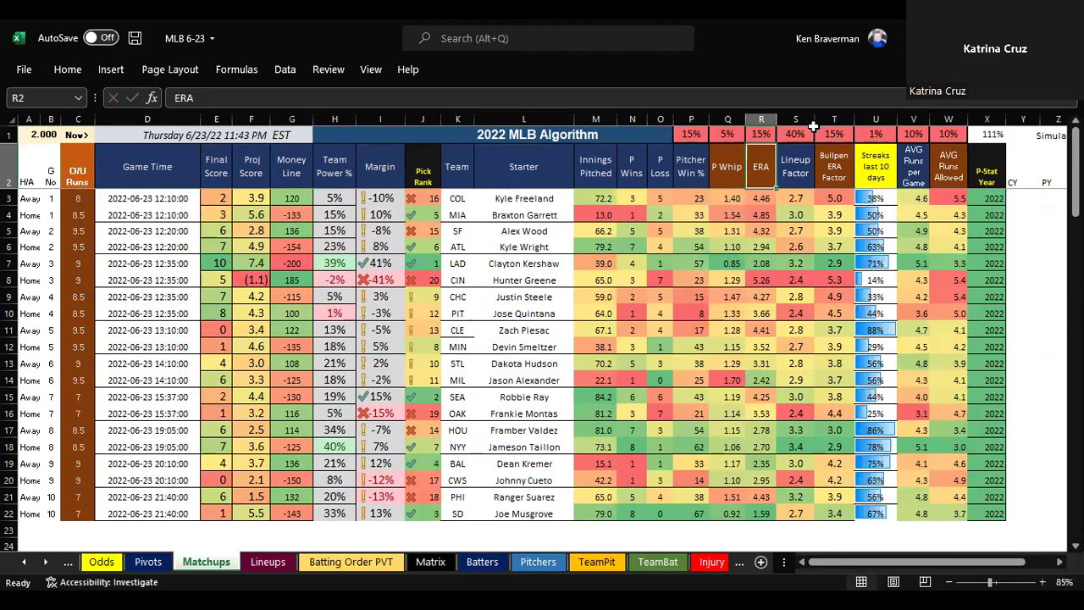
key(Up)
key(Left)
text(3)
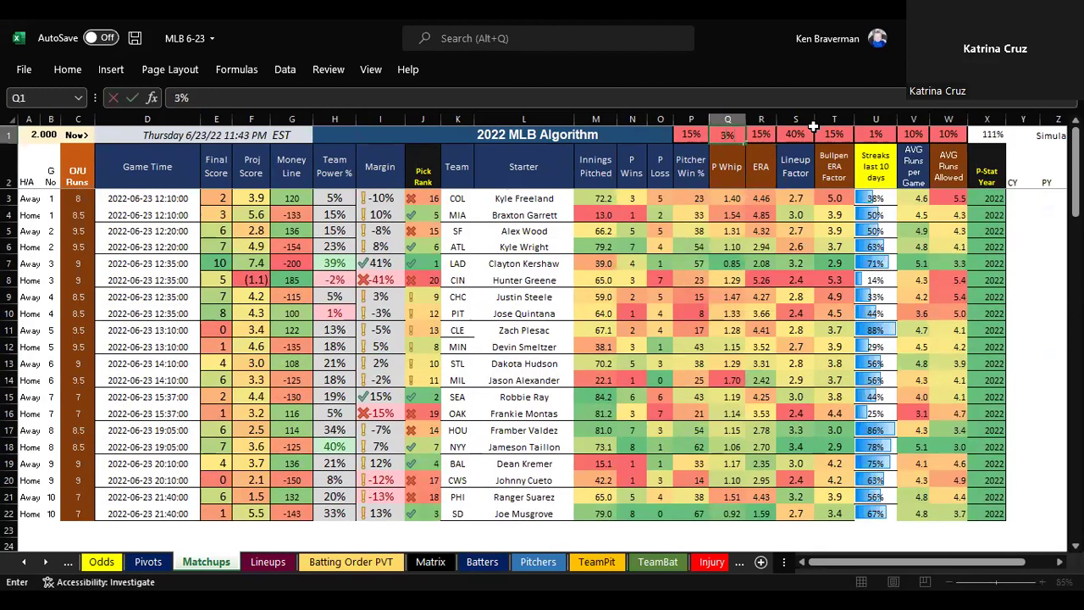
key(Return)
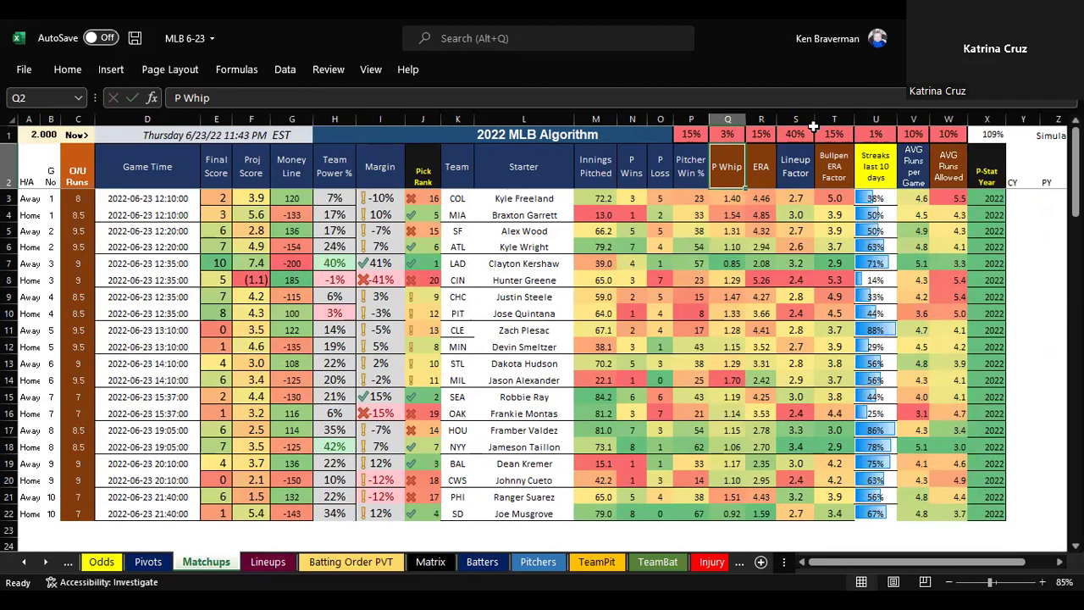
Set the Pitcher Win % weight to 13%.
key(Up)
key(Left)
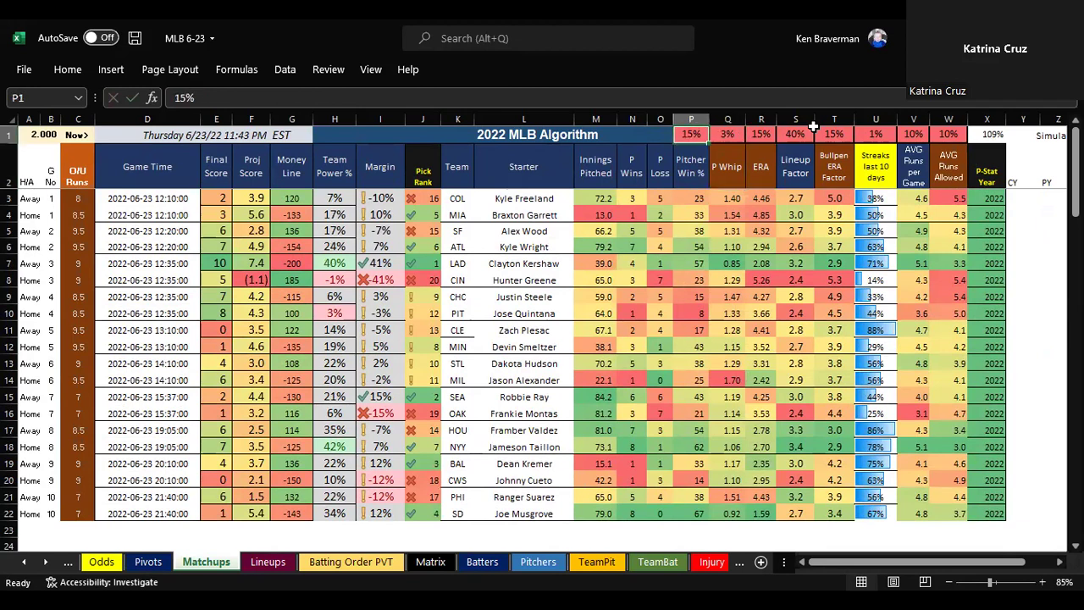
text(12)
key(BackSpace)
text(3)
key(Return)
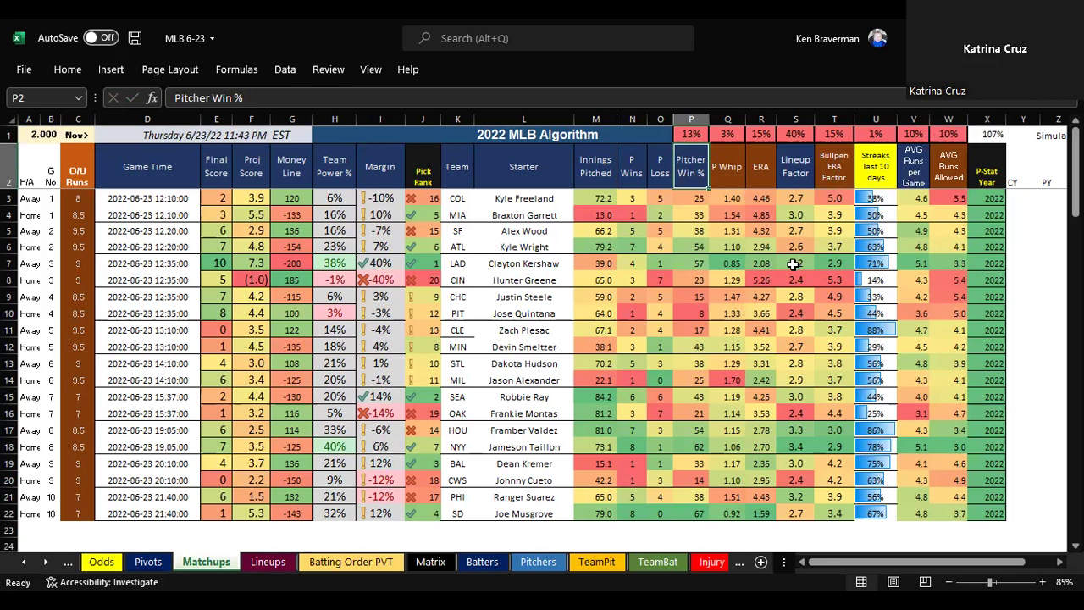
Refresh the picks PivotTable on the Pivots sheet with the new weights and highlight the starters.
click(148, 562)
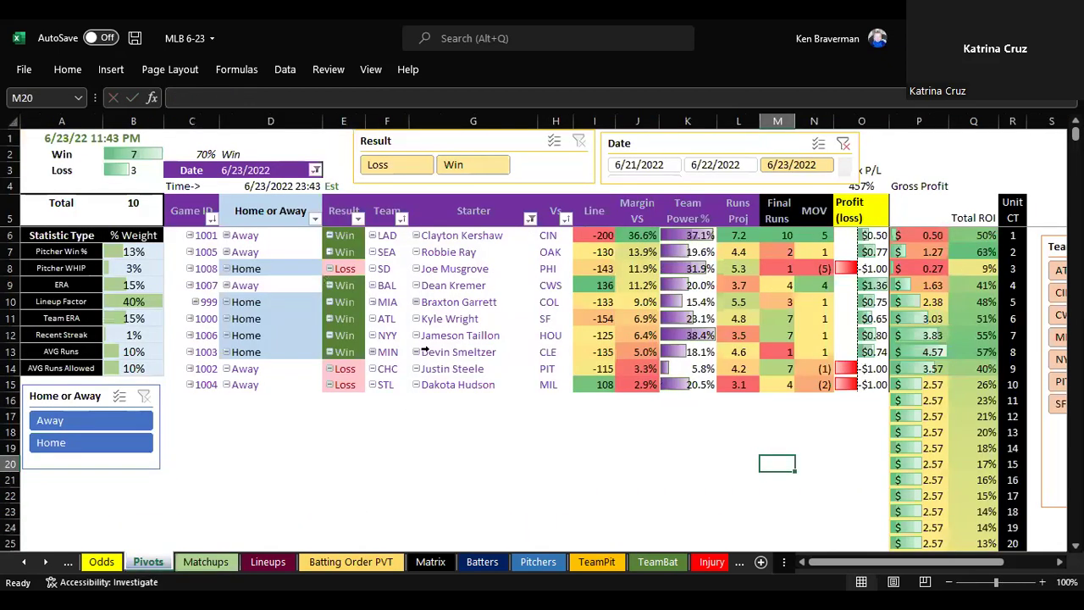
right_click(423, 349)
click(487, 314)
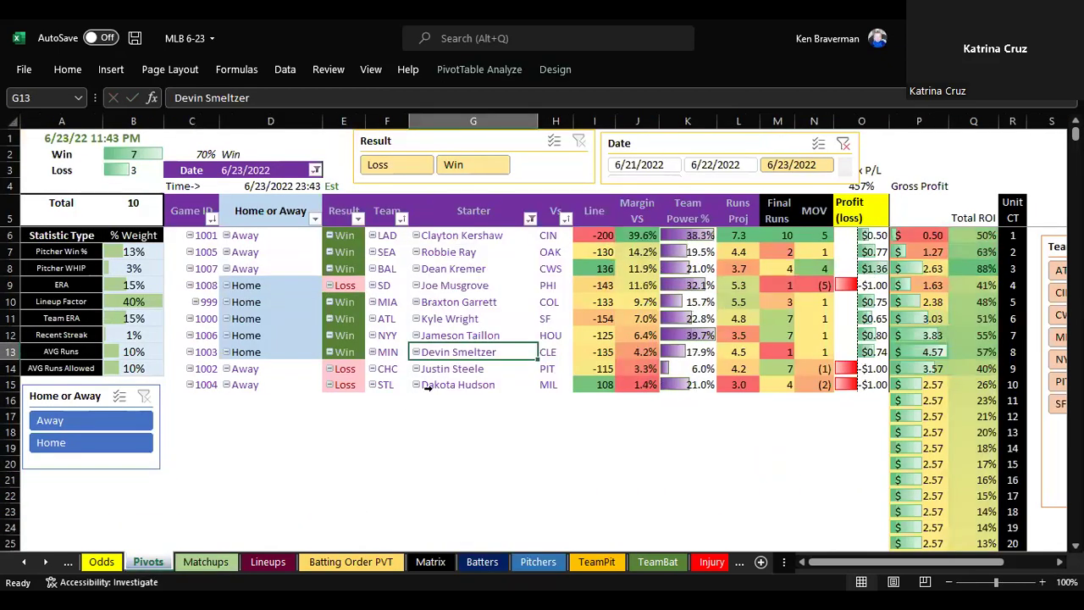
click(465, 319)
key(ctrl+space)
Select all the statistic weights from Pitcher Win % to AVG Runs Allowed on the Matchups sheet to check their sum.
click(206, 562)
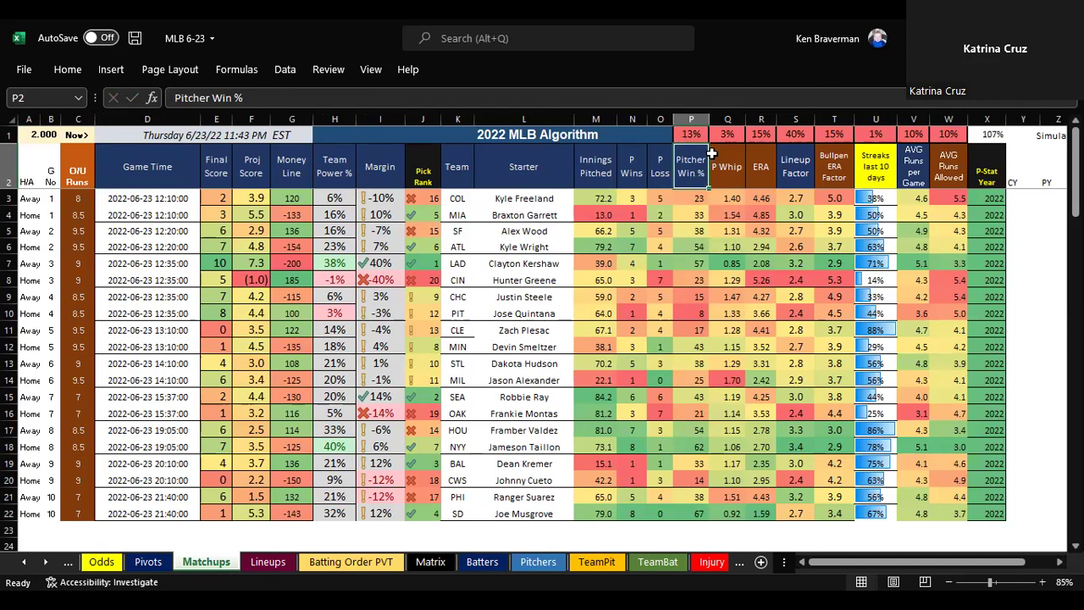
click(695, 134)
drag(695, 134, 950, 134)
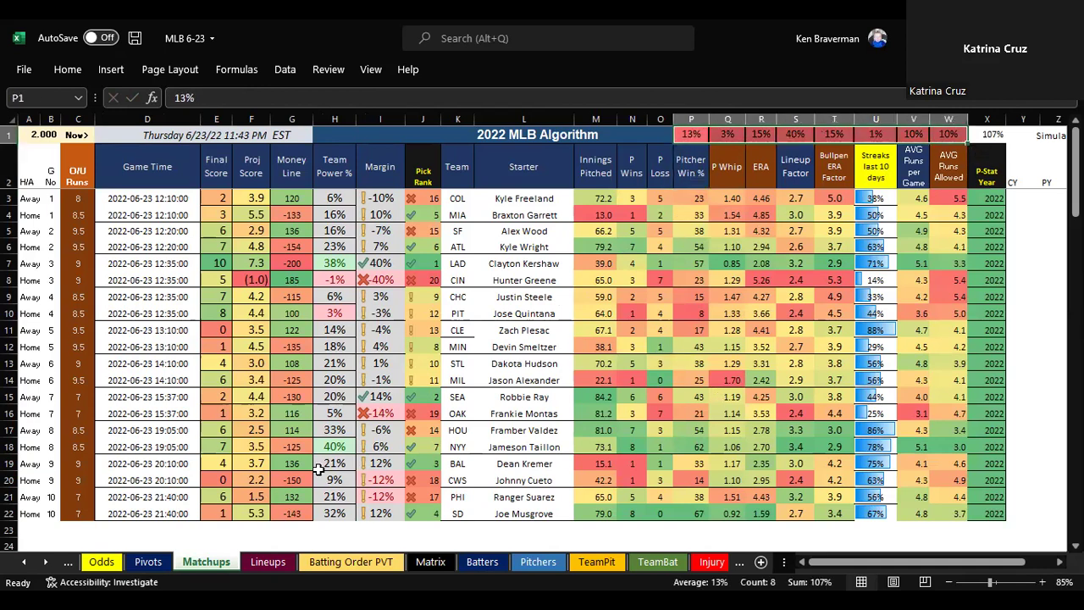
Refresh the picks on the Pivots sheet once more and highlight the LAD pick's line through profit values.
click(148, 564)
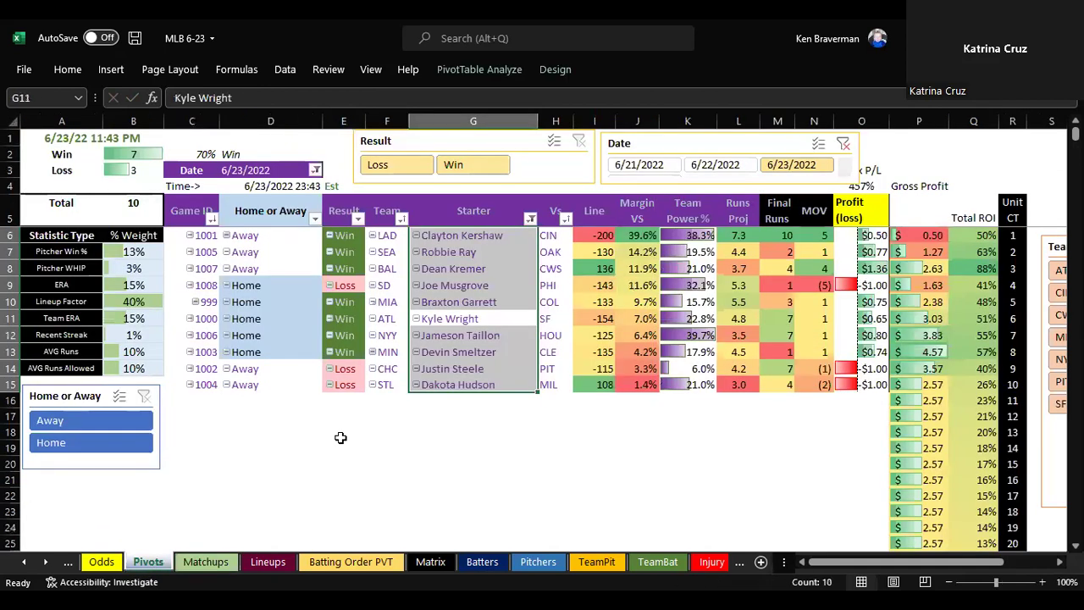
click(391, 467)
right_click(454, 286)
click(497, 316)
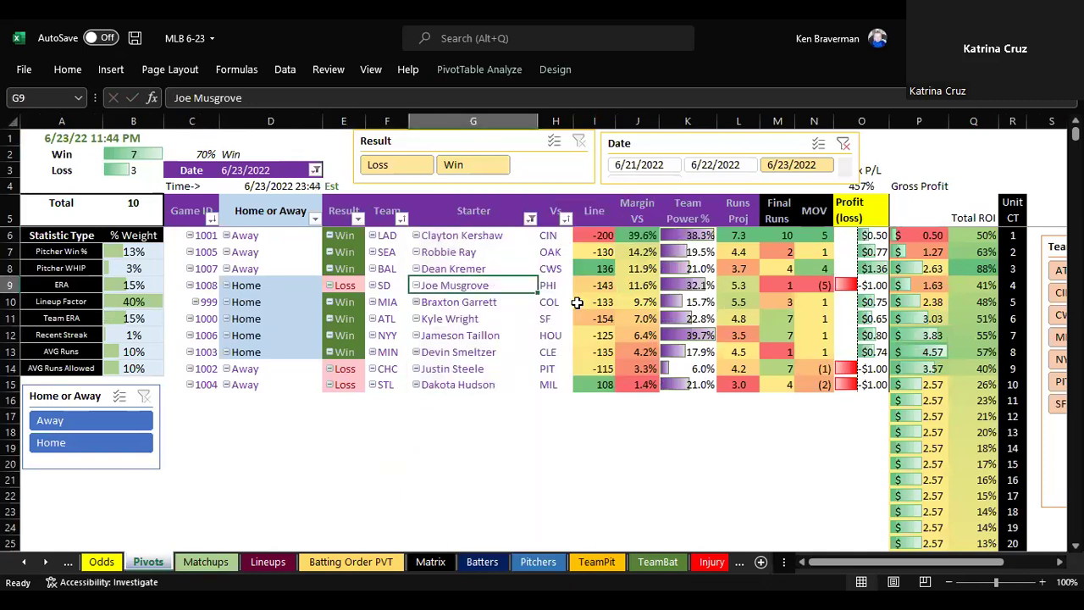
click(366, 236)
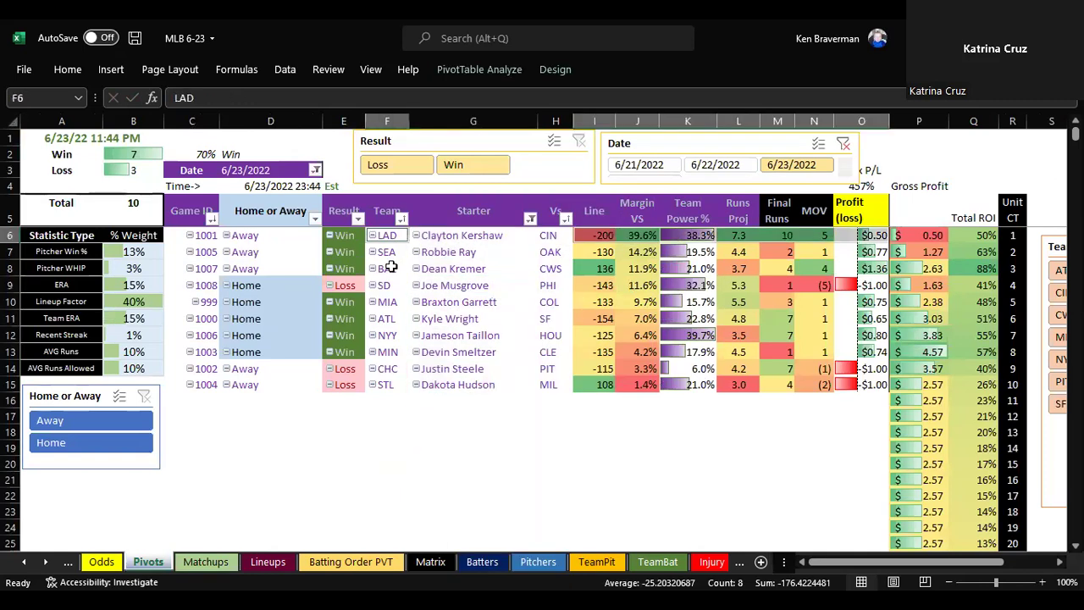
click(588, 450)
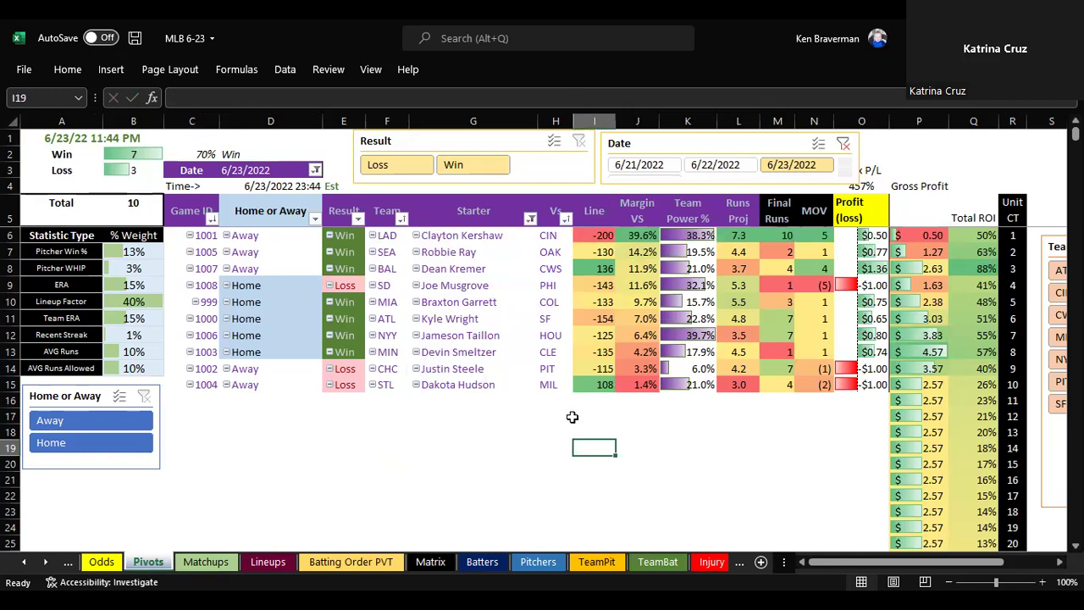
Highlight the BAL pick and compare the MOV of LAD, BAL, the MIA to MIN picks and STL.
drag(392, 270, 600, 278)
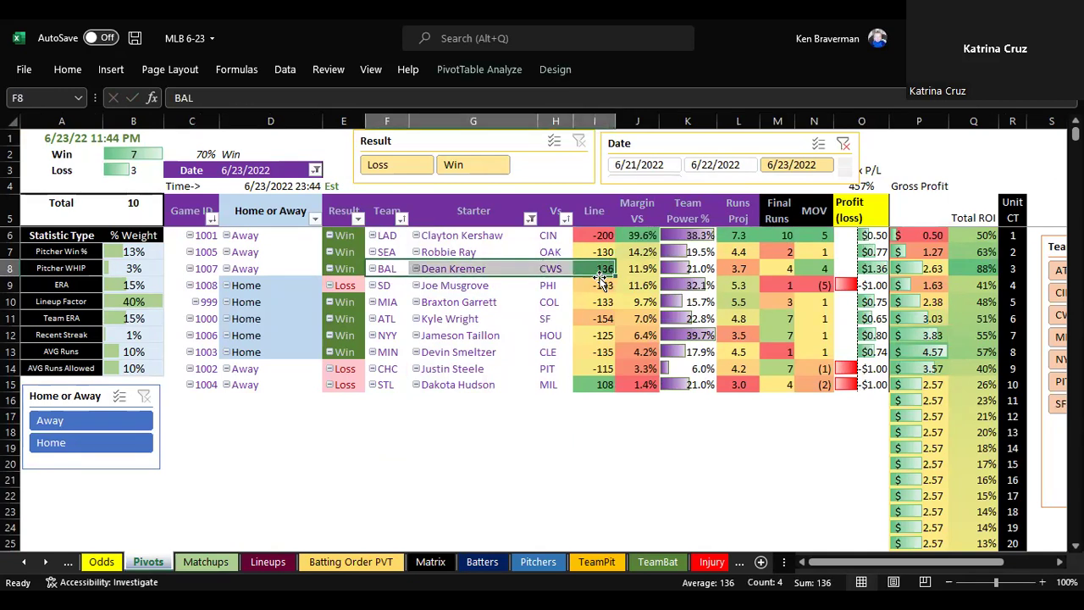
click(820, 236)
ctrl+click(811, 269)
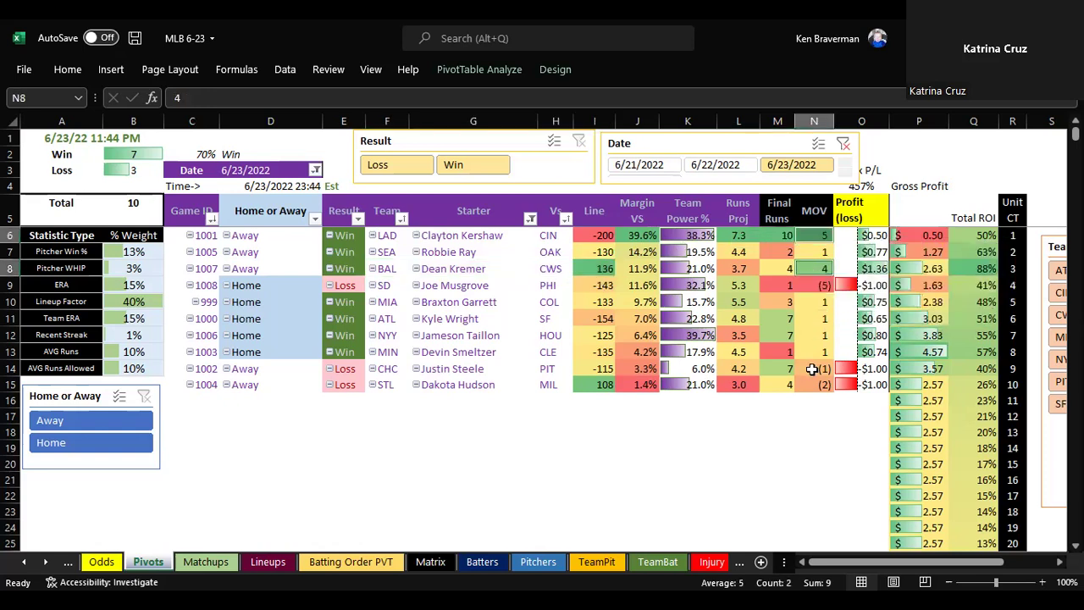
drag(810, 306, 810, 356)
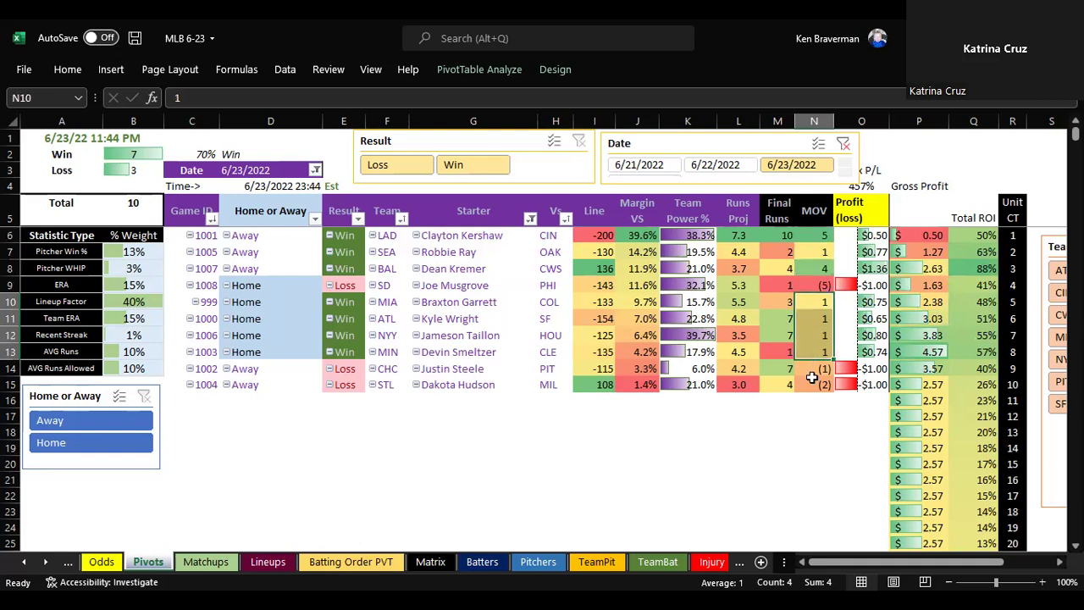
click(811, 379)
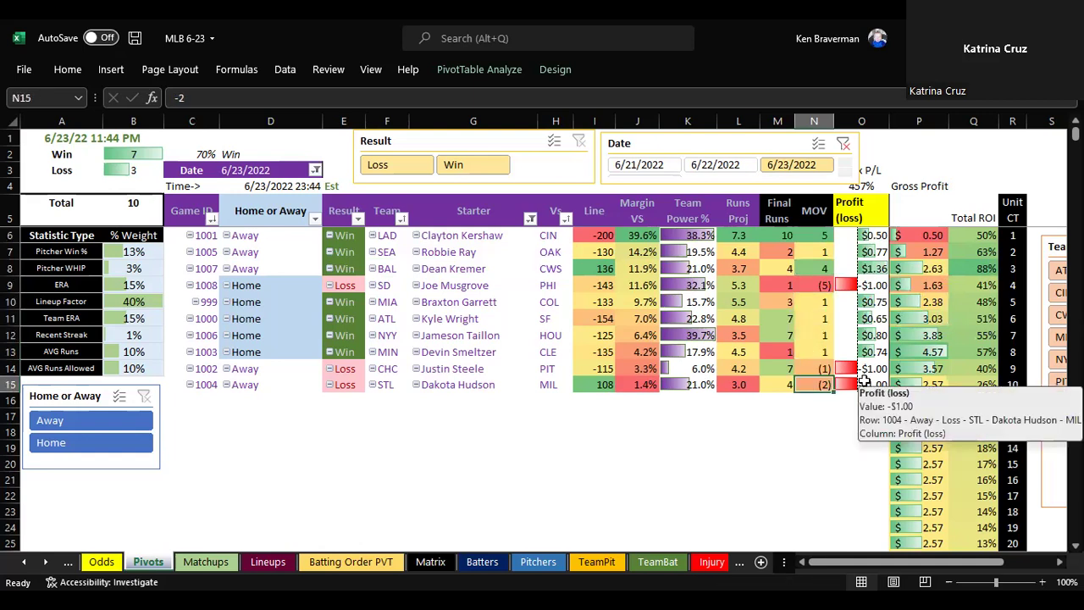
Examine the SD pick on Pivots and on RR3 in Round Robin Parlay Tracker, and return to Matchups in MLB 6-23.
click(385, 287)
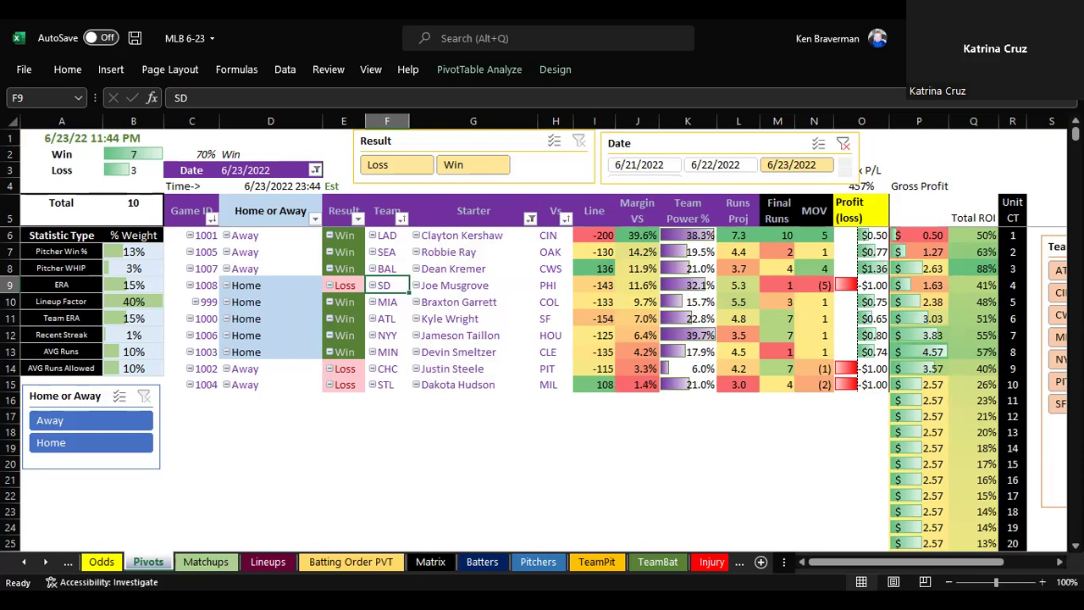
key(alt+Tab)
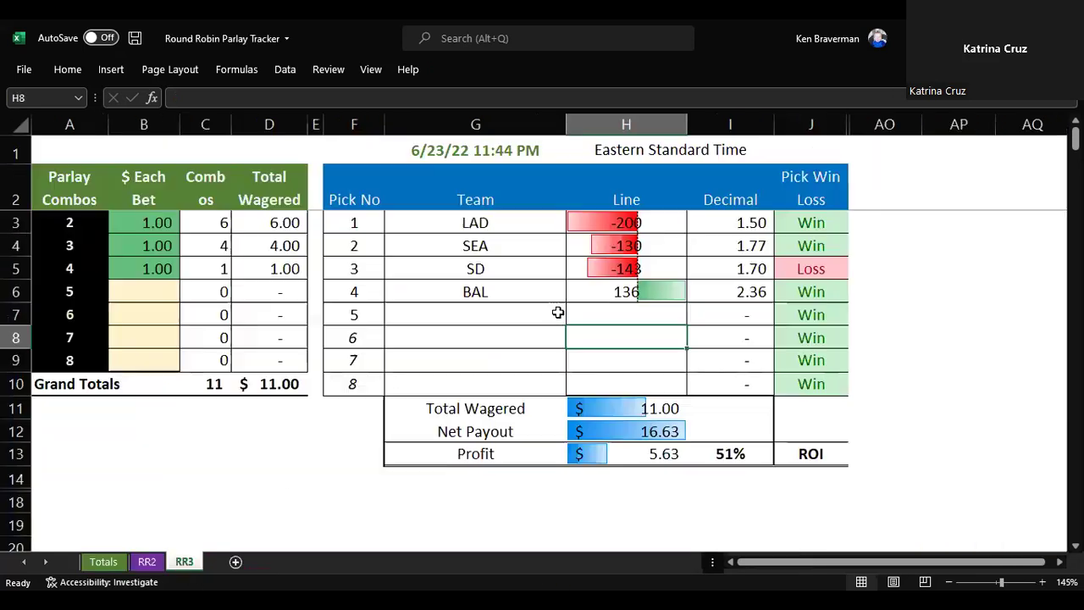
click(479, 268)
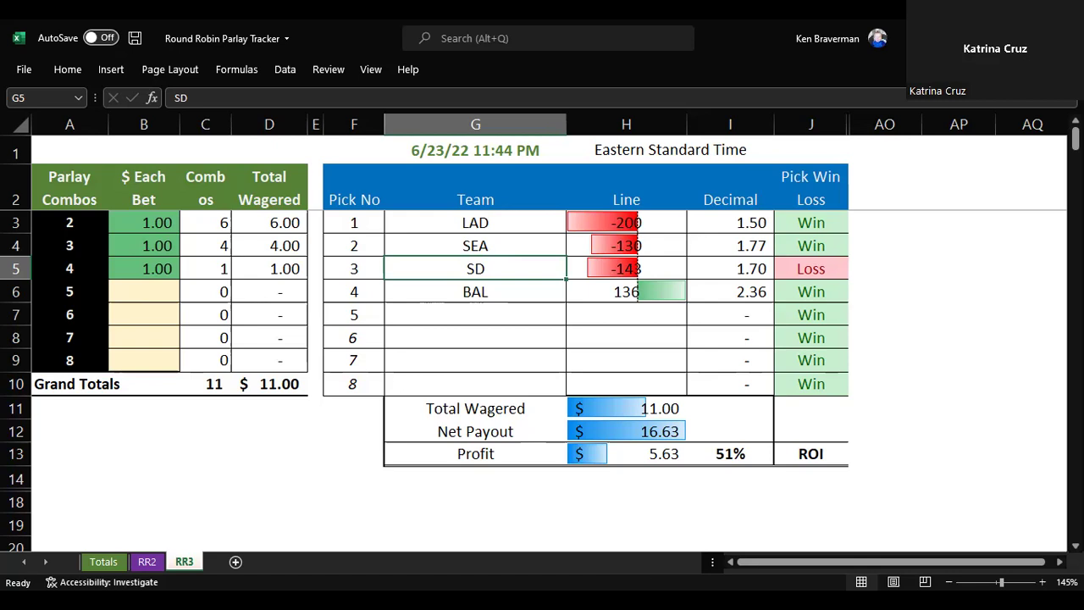
key(alt+Tab)
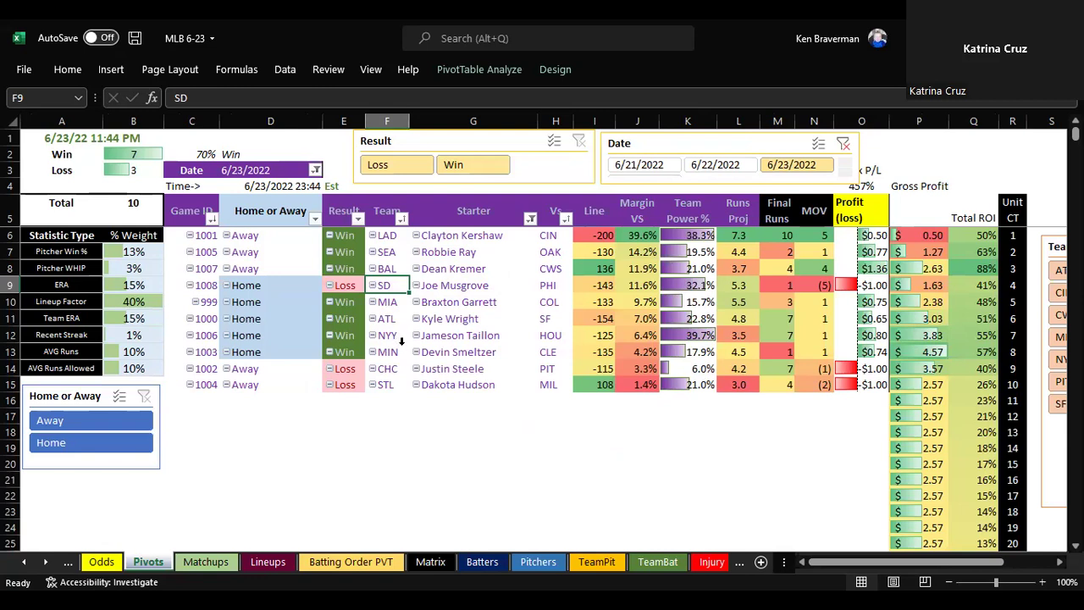
click(216, 563)
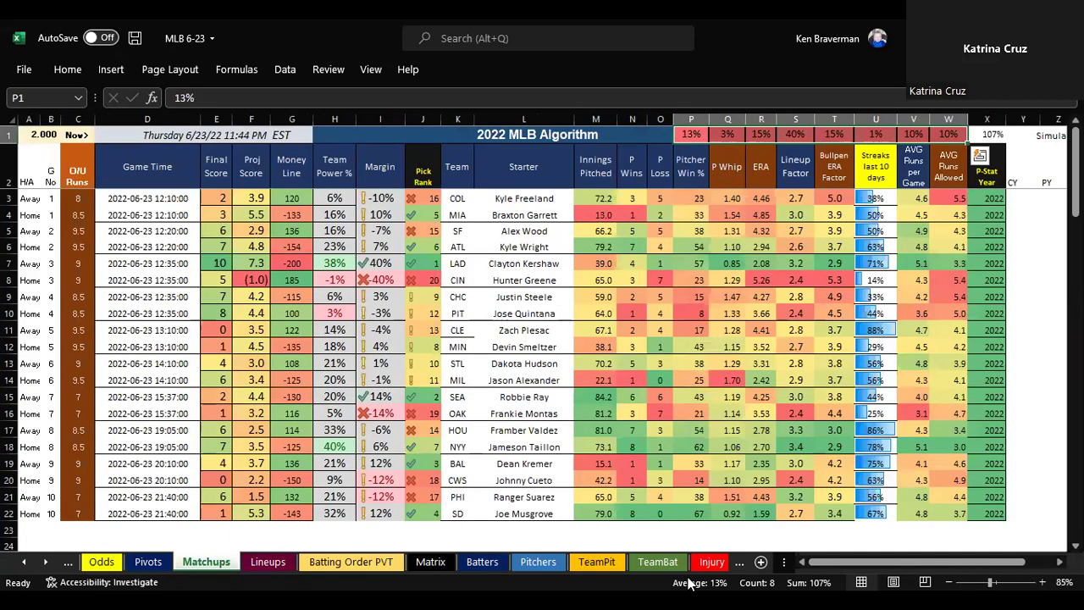
Copy NYY and its -125 line from Pivots in MLB 6-23 and paste them as values into pick 5 on RR3 in Round Robin Parlay Tracker.
key(alt+Tab)
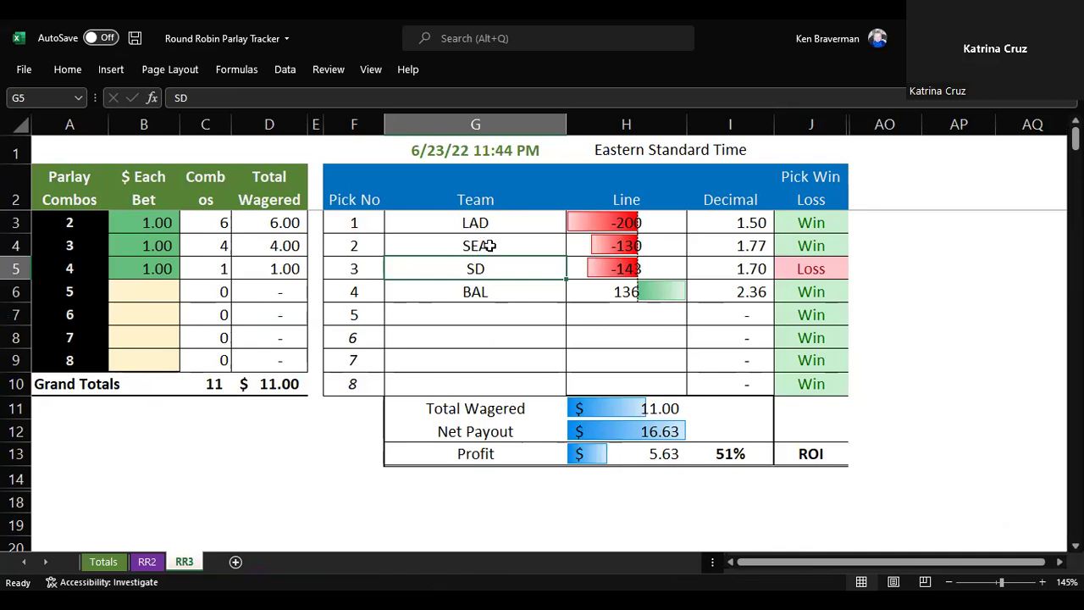
click(487, 312)
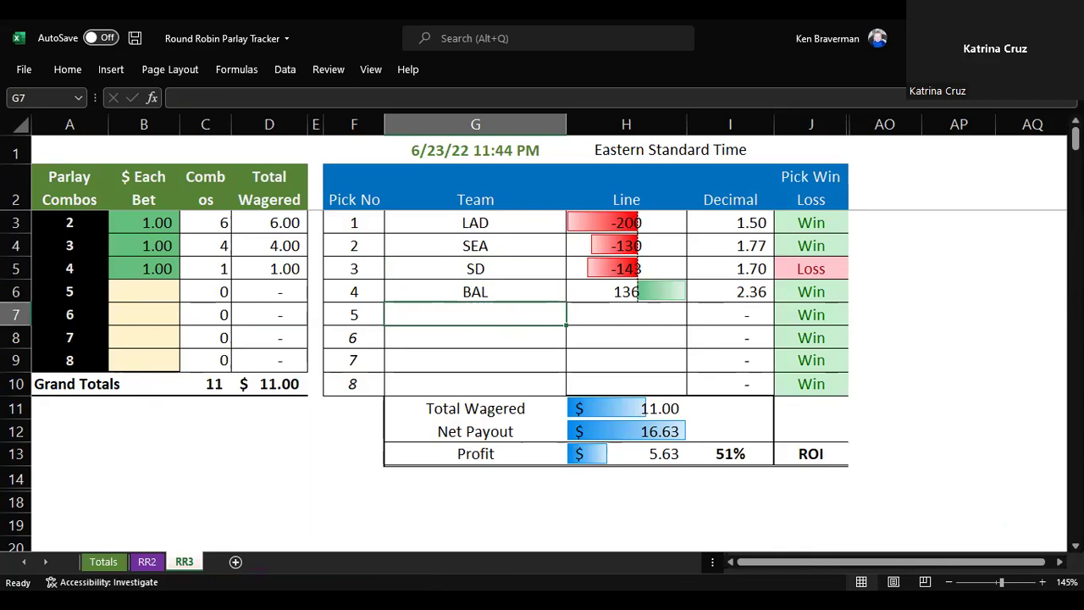
key(alt+Tab)
click(149, 562)
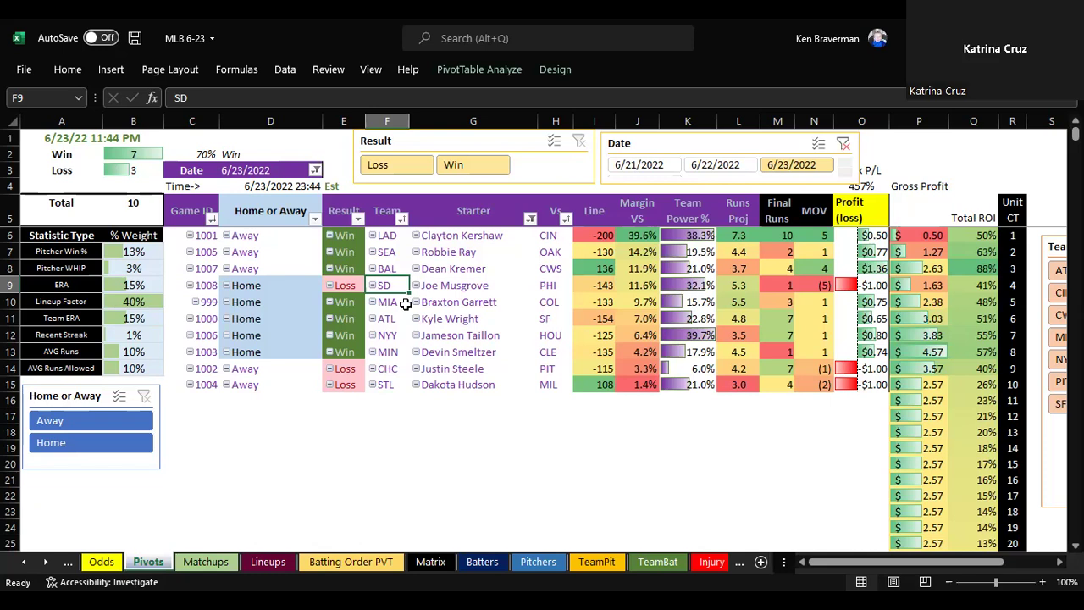
click(379, 333)
click(599, 334)
key(shift+F10)
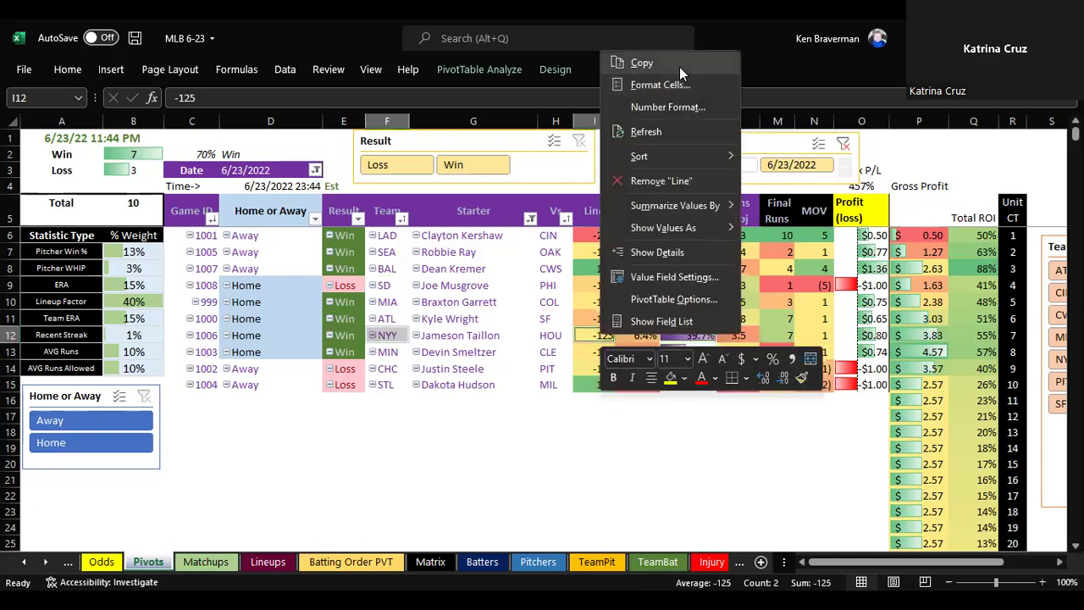
click(680, 67)
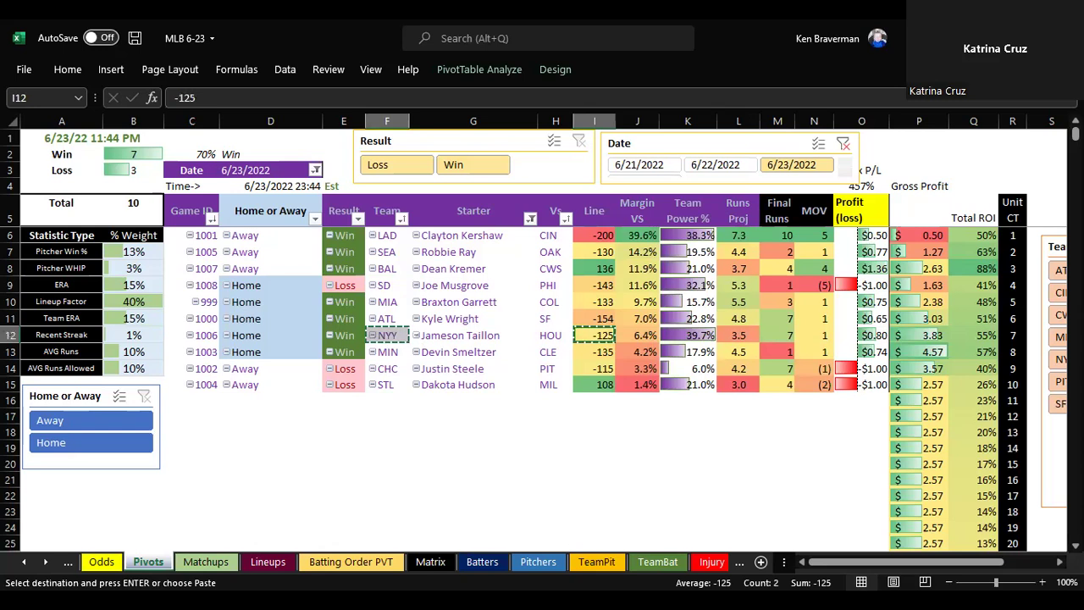
key(alt+Tab)
right_click(474, 314)
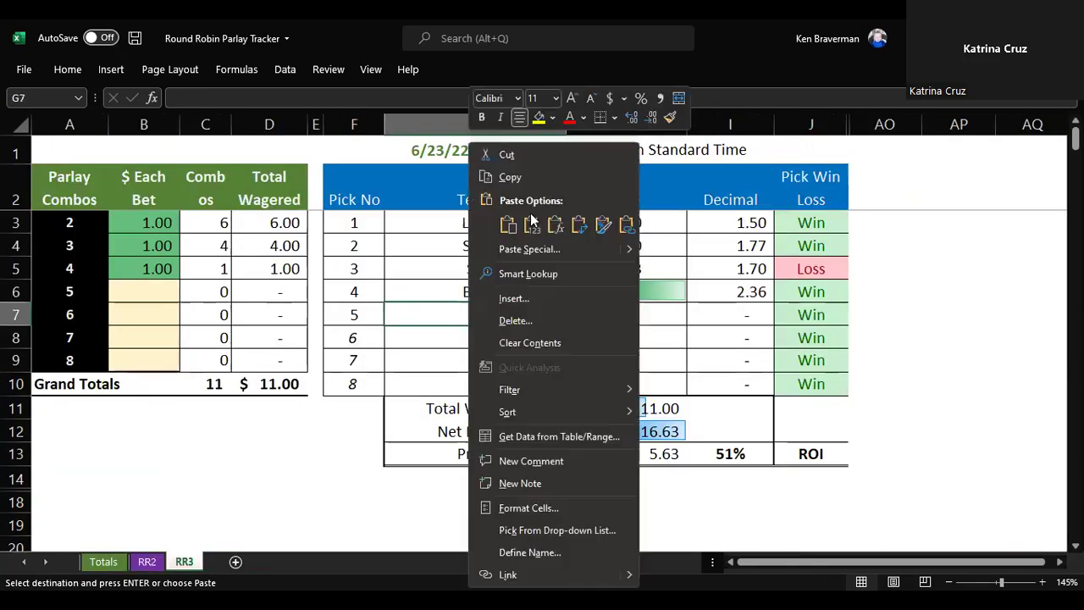
click(537, 225)
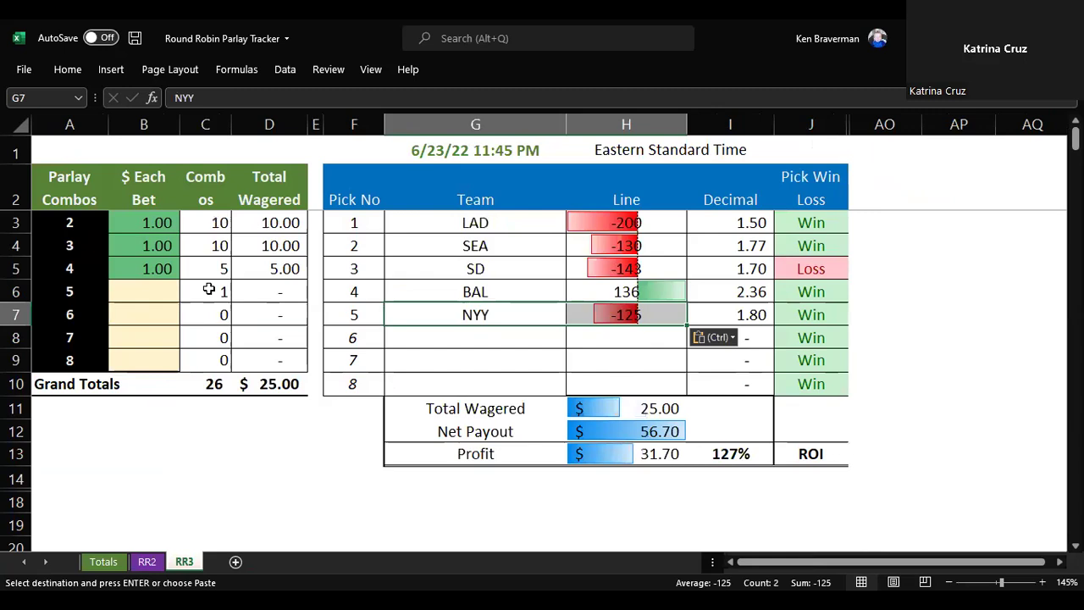
Set the 5-pick combo bet to 1 on RR3 and highlight the LAD to NYY picks with their lines.
click(173, 292)
text(1)
key(Return)
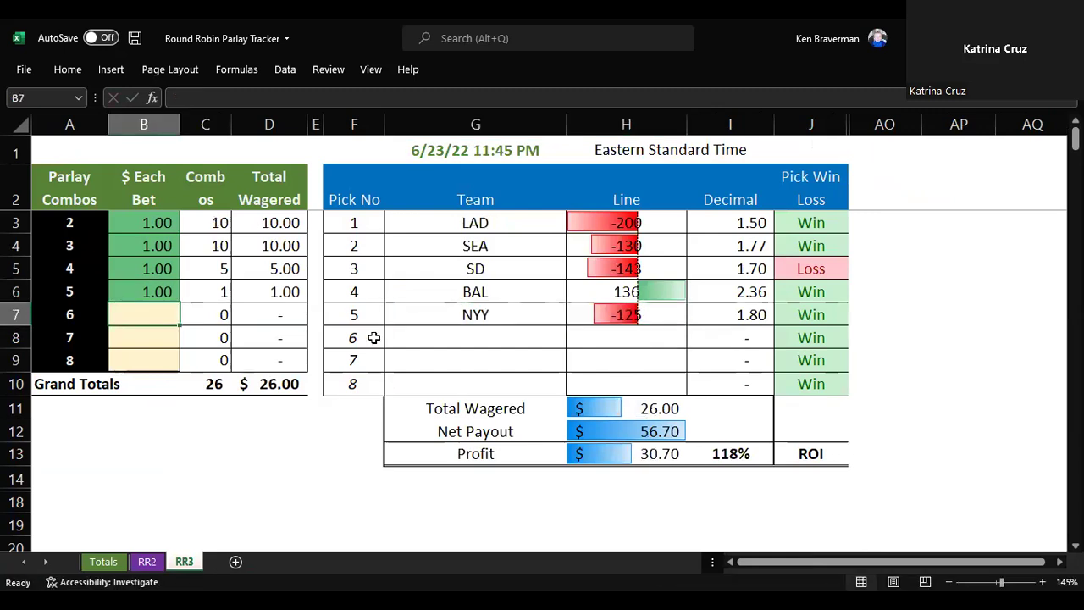
drag(483, 221, 593, 316)
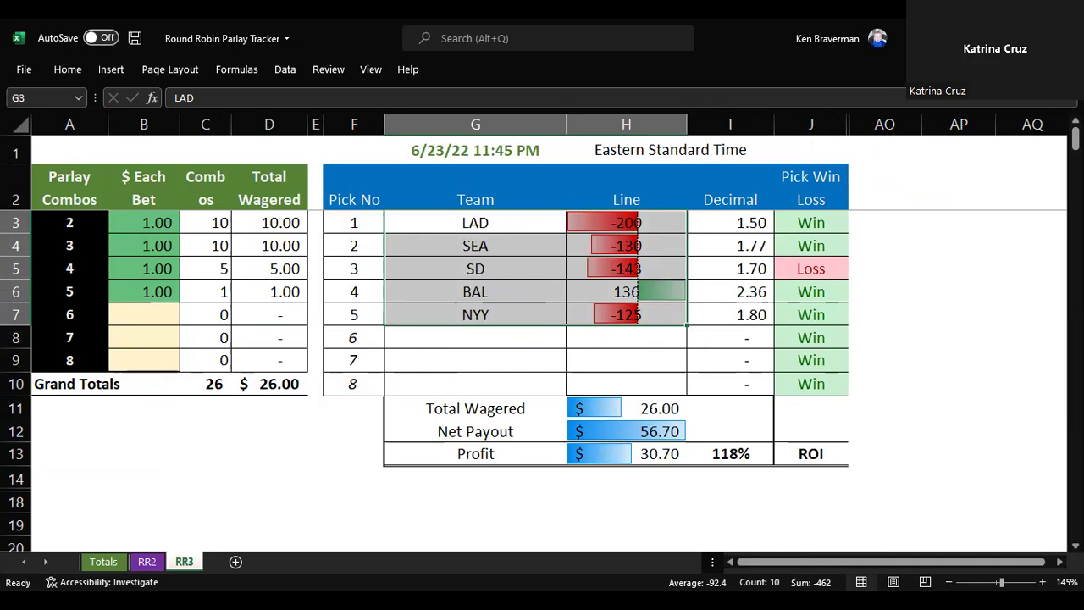
Check the 6/23 sheet in the MLB Algorithm Google Sheet, and compare the pick results down to the CHC loss on Pivots in MLB 6-23.
key(alt+Tab)
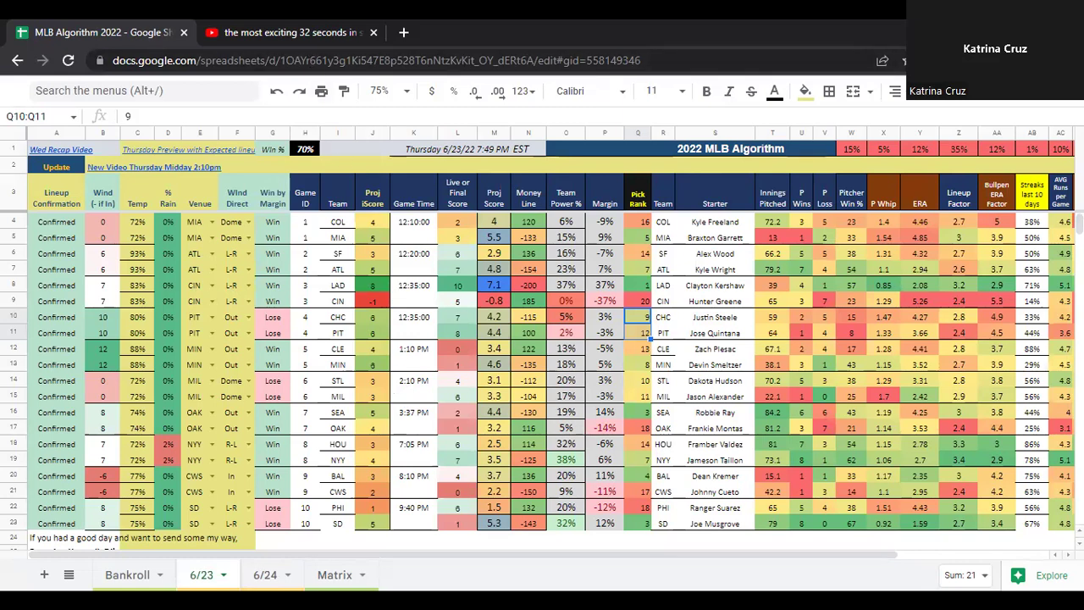
key(alt+Tab)
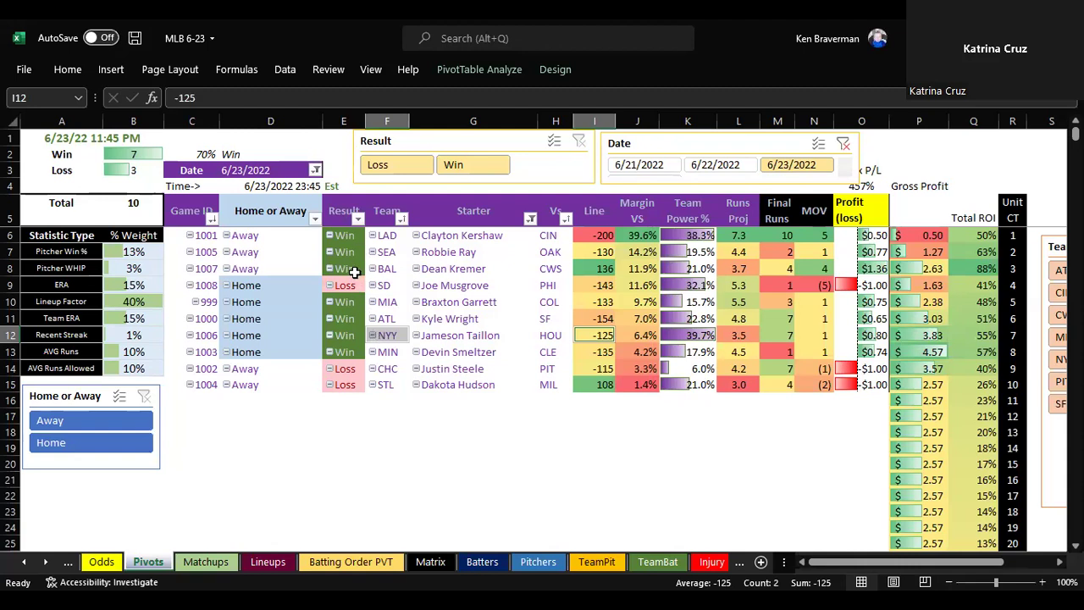
drag(354, 272, 352, 303)
click(350, 375)
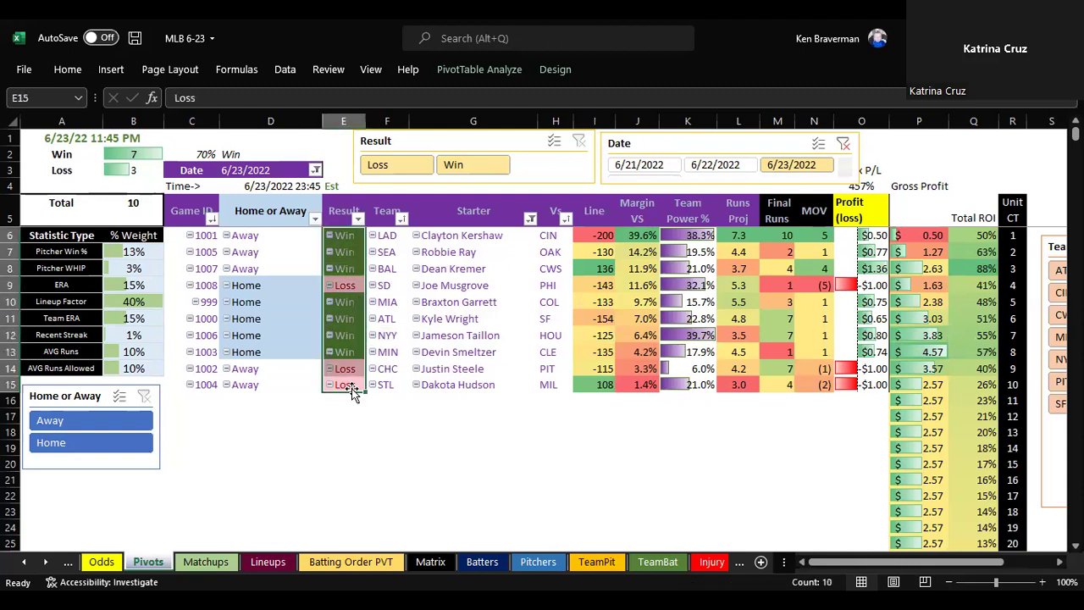
click(347, 369)
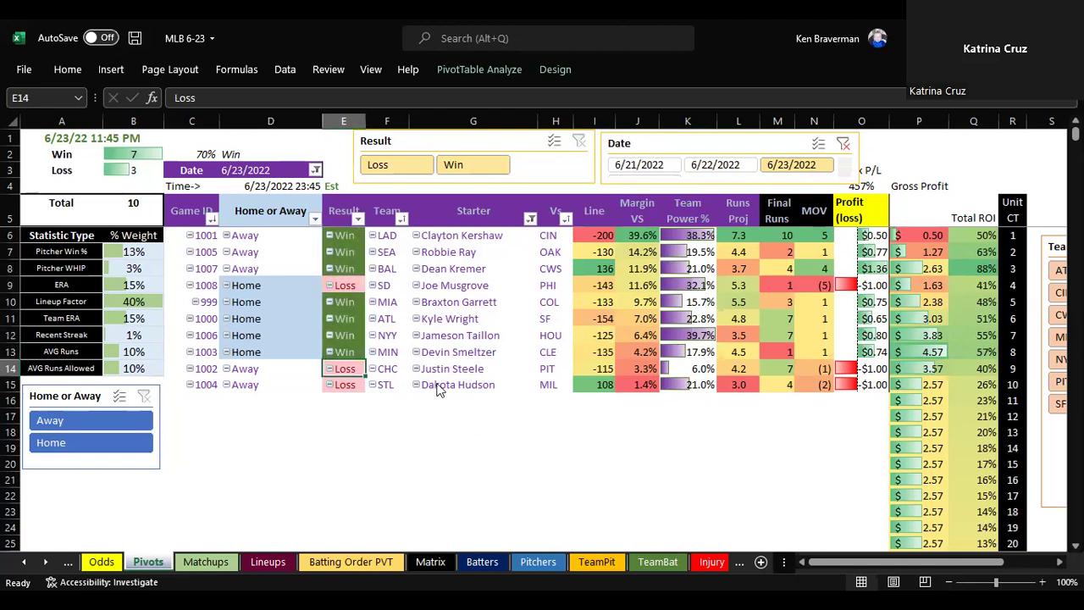
Examine the two posted round robin bet tables below the matchups on the 6/23 sheet of MLB Algorithm 2022.
key(alt+Tab)
scroll(449, 373, down, 1)
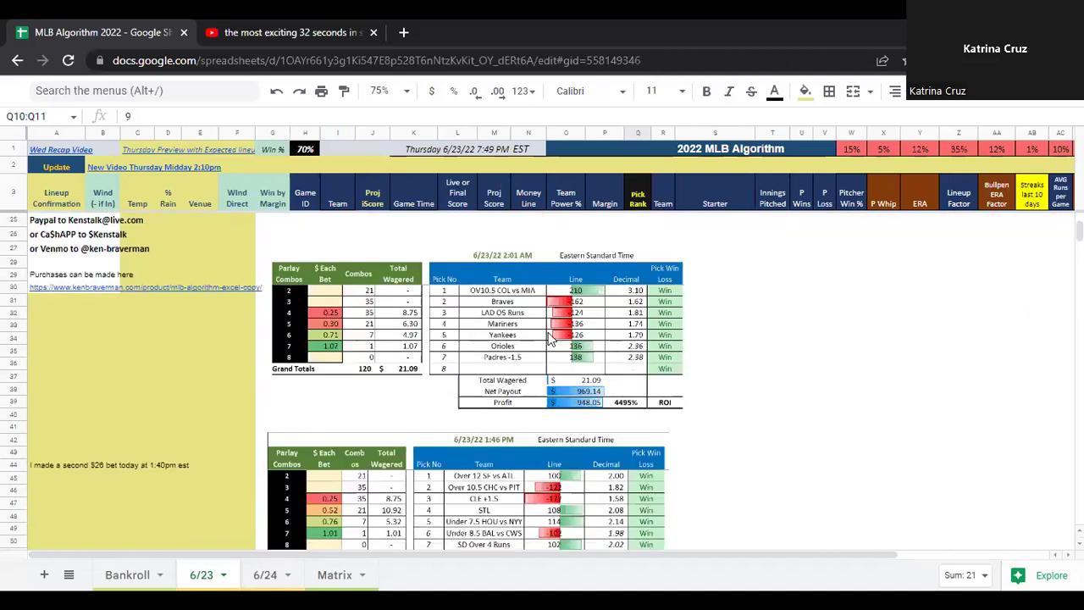
click(710, 341)
click(606, 343)
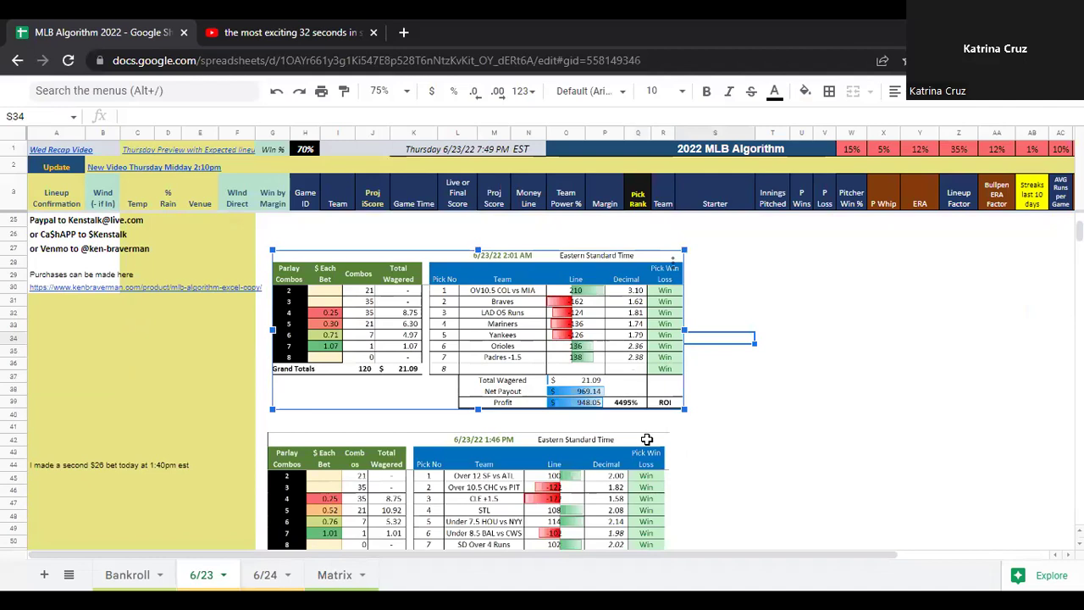
Mark the SD Over 4 Runs pick as Loss on RR2 in Round Robin Parlay Tracker and check its net payout.
key(alt+Tab)
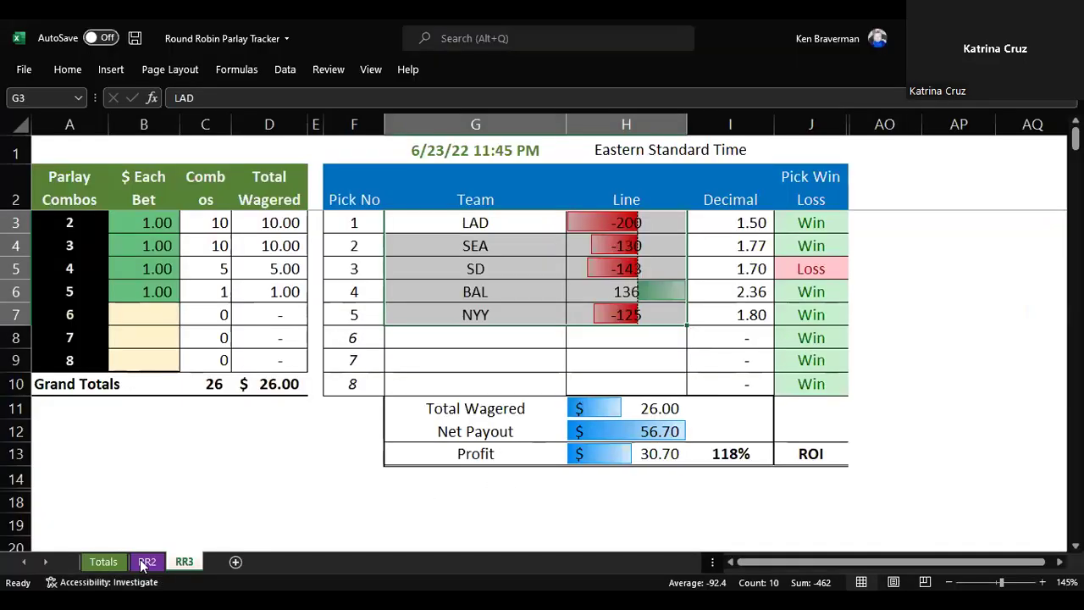
click(146, 563)
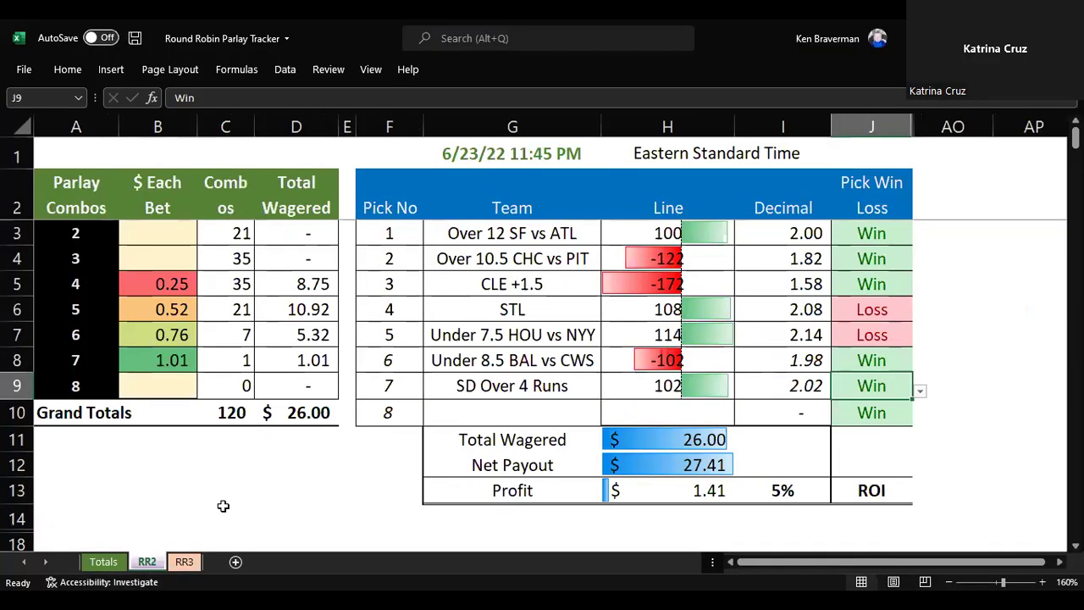
click(920, 392)
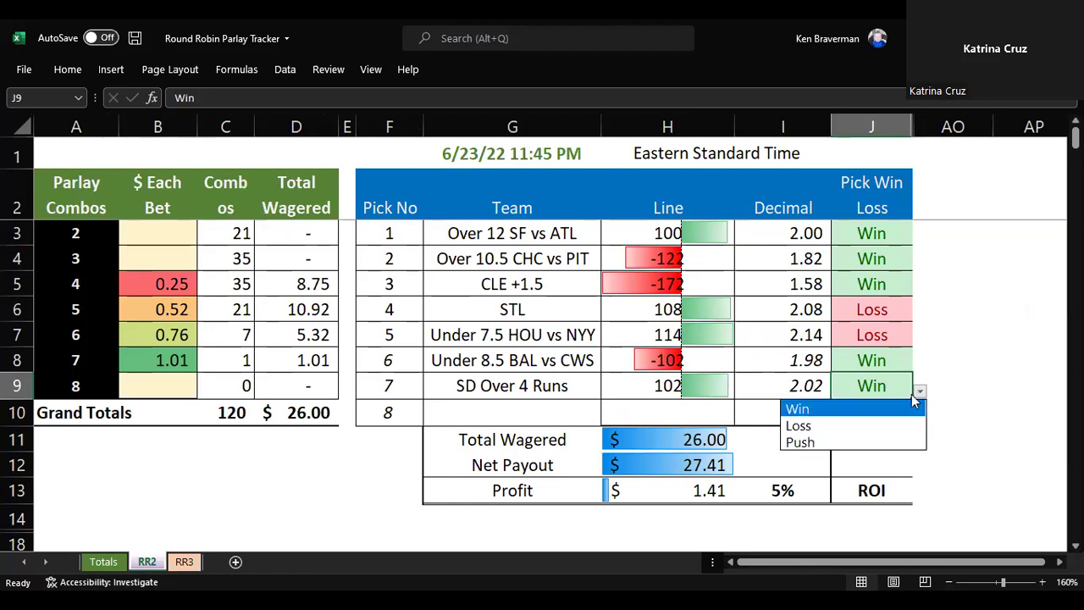
click(873, 425)
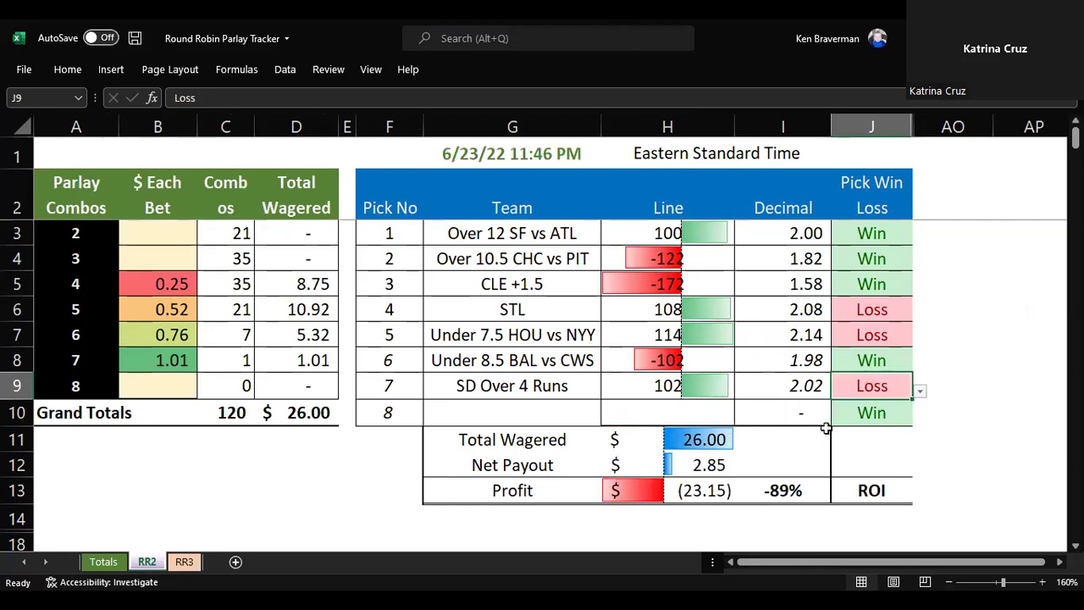
click(697, 461)
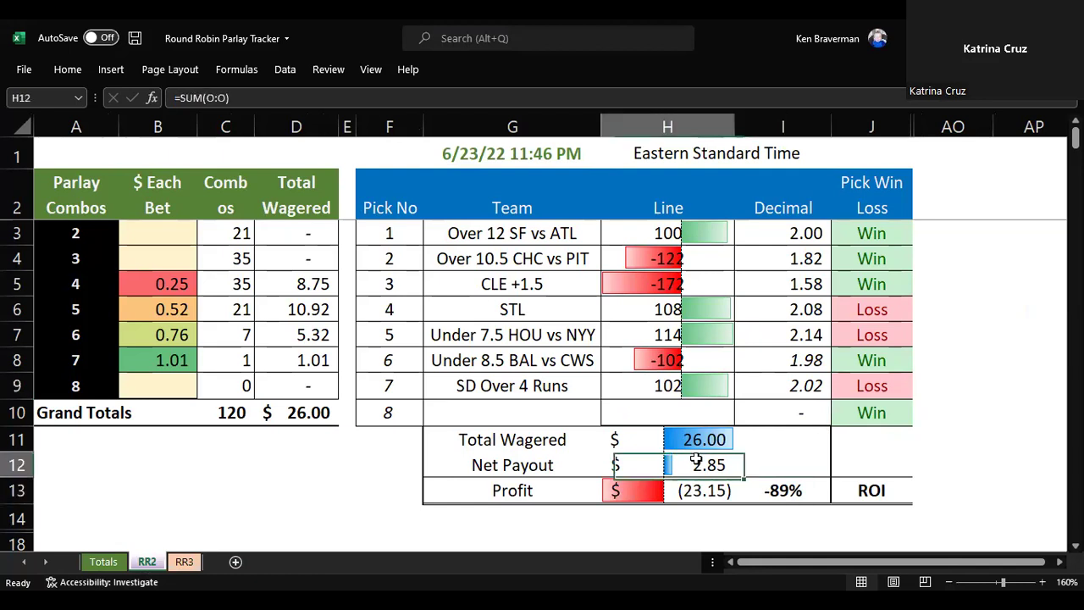
Examine the Padres -1.5 pick on Totals along with the total wagered and net payout.
click(103, 562)
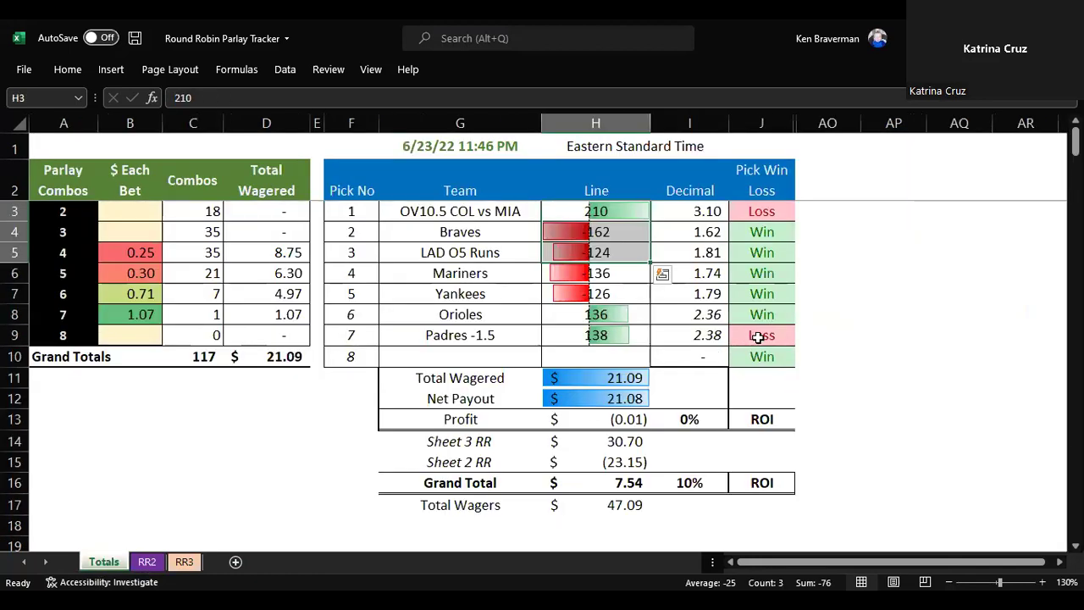
drag(478, 337, 744, 342)
drag(614, 378, 649, 404)
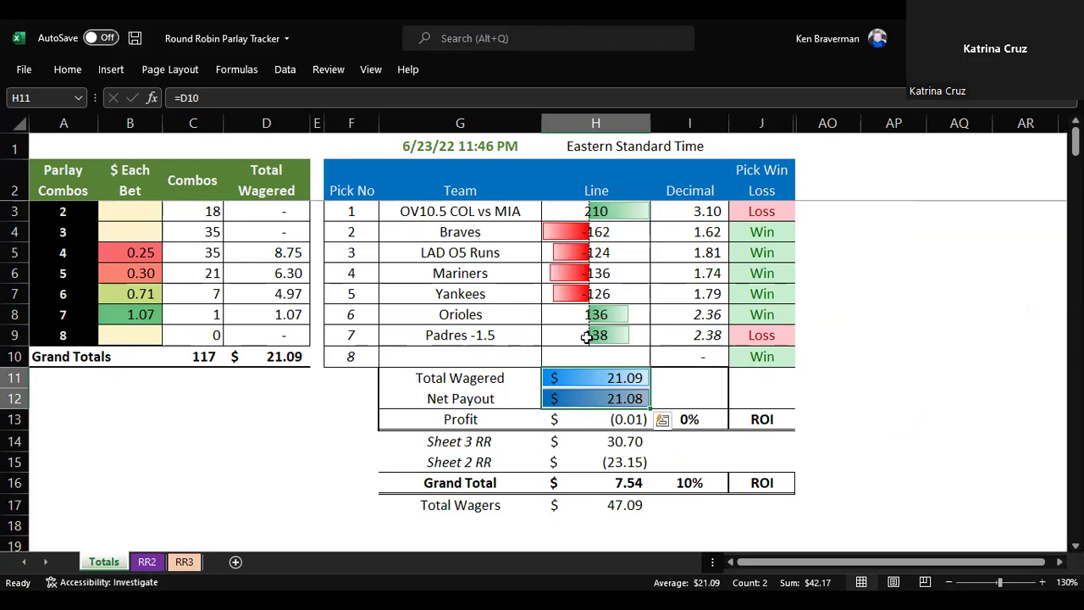
click(765, 336)
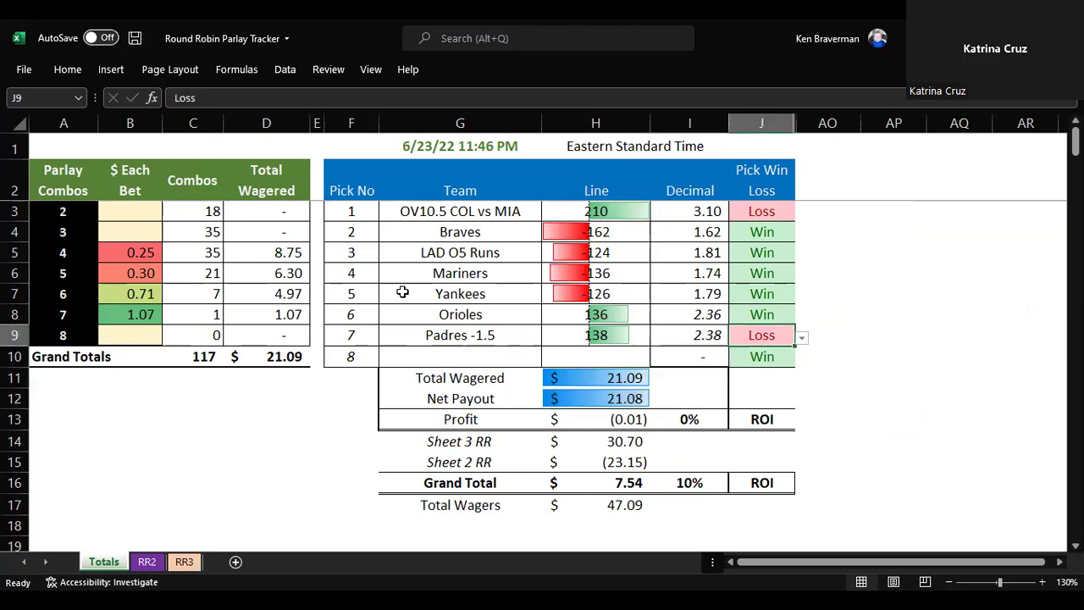
Clear the bet amounts of the 4- to 7-pick combos on Totals and set the 2-pick bet to 0.10.
drag(121, 252, 127, 318)
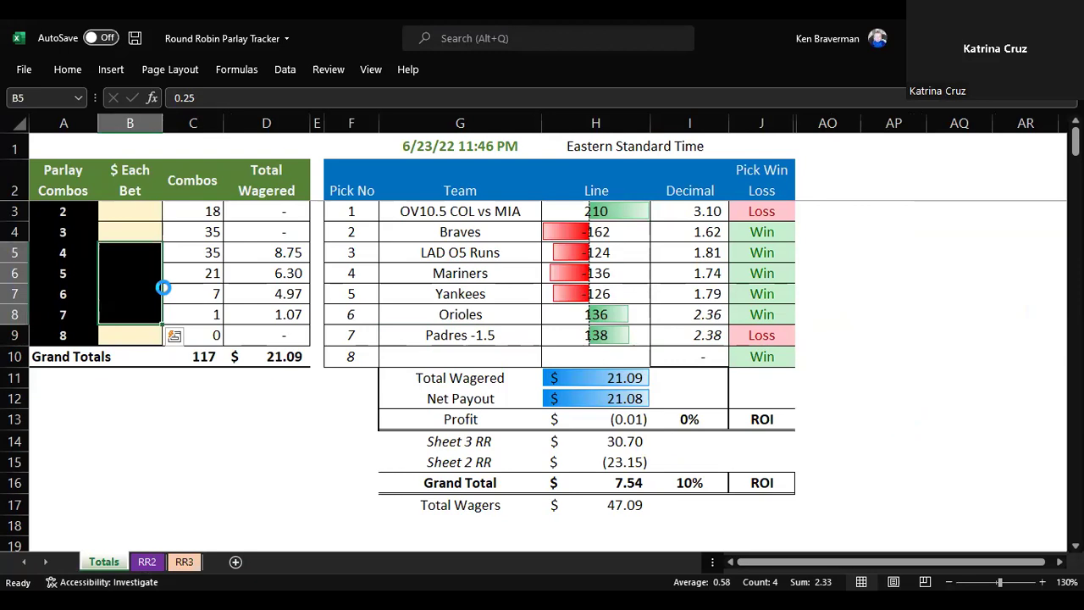
key(Delete)
click(148, 216)
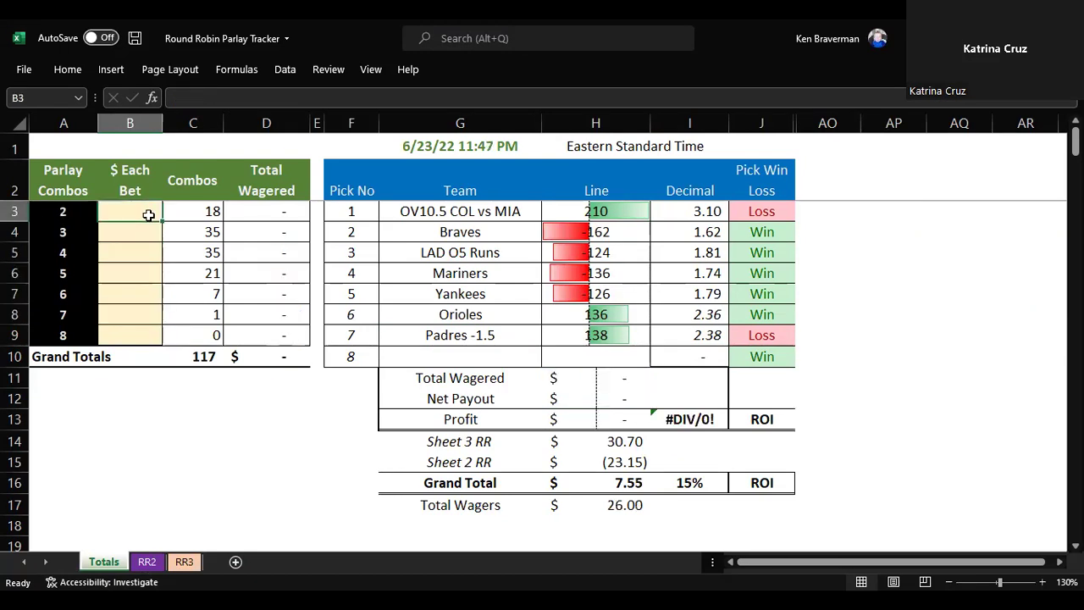
text(.1)
key(Return)
Enter 0.10 as the 3-pick bet and fill the same amount down through the 7-pick combo.
text(.1)
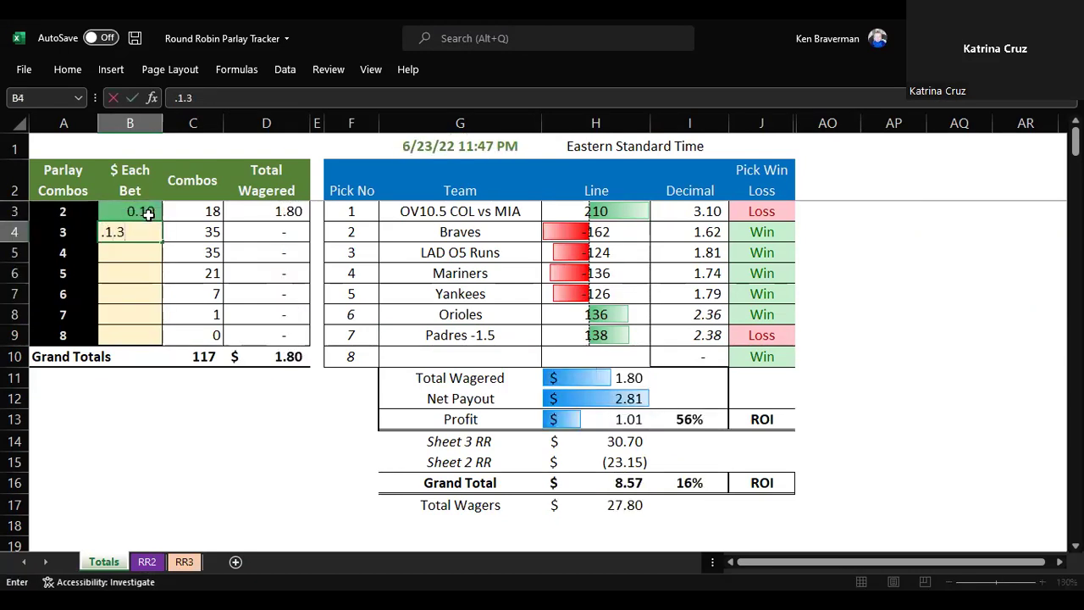
key(ctrl+Return)
key(shift+Down)
key(shift+Down)
key(shift+Down)
key(shift+Down)
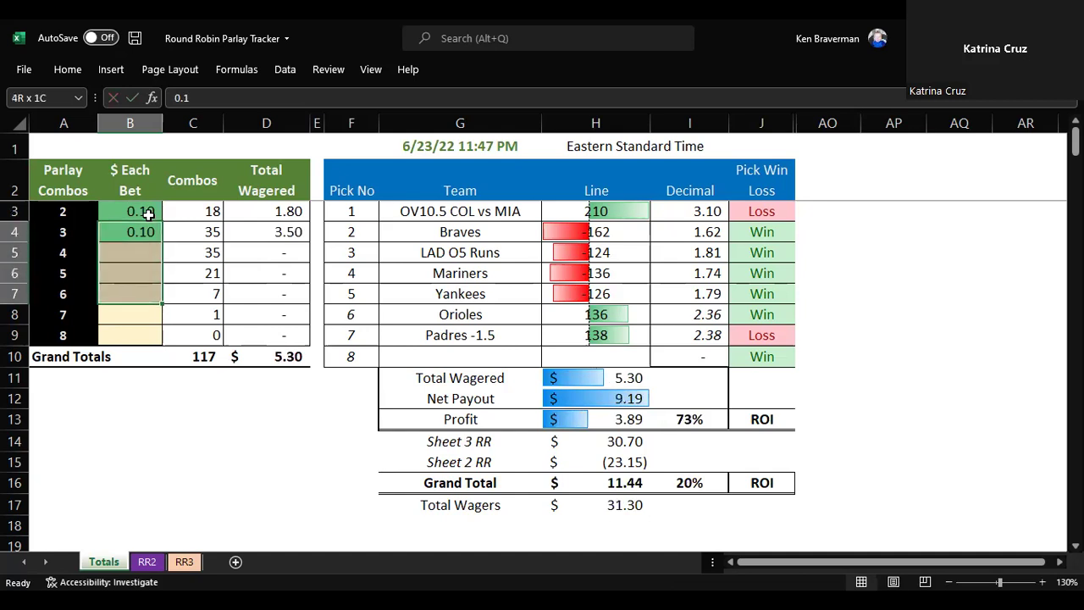
key(ctrl+d)
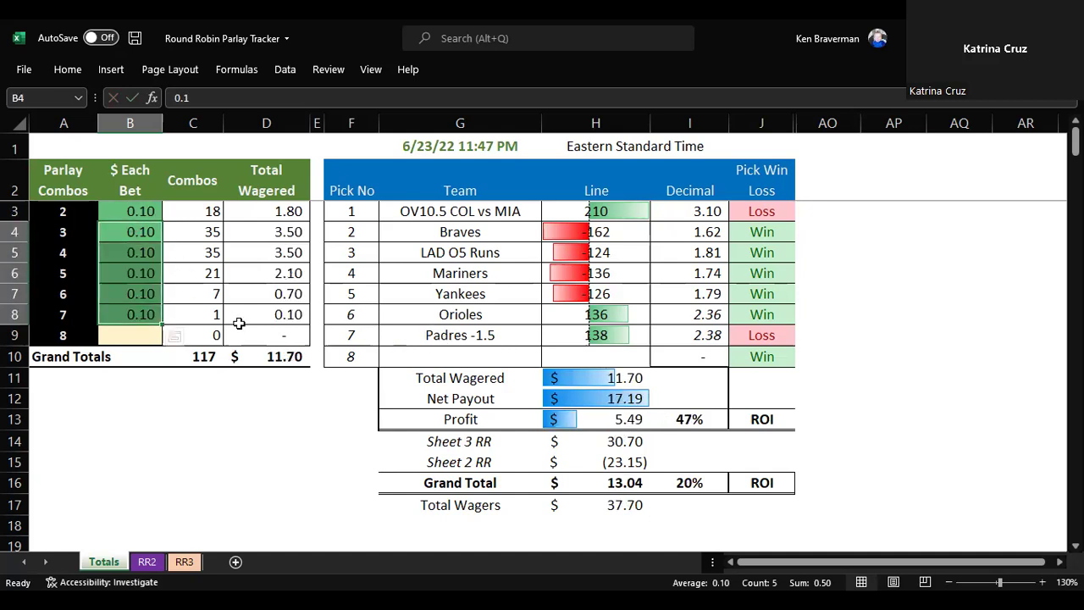
Raise the 3-pick and 4-pick bets to 0.25 each and the 5-pick bet to 0.20.
click(140, 231)
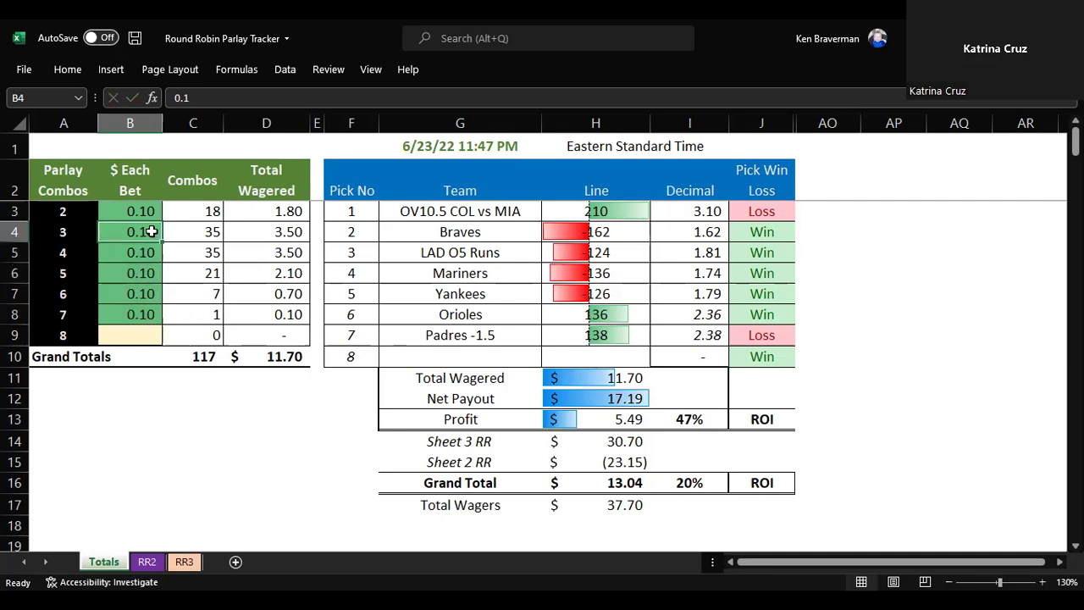
text(.25)
key(Return)
text(.25)
key(Return)
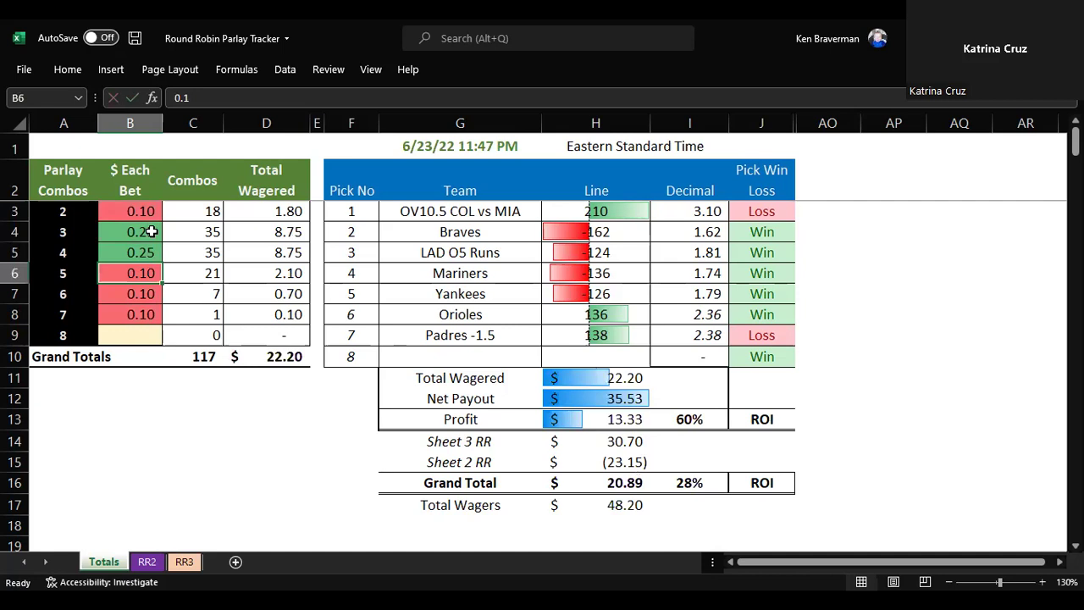
text(.2)
key(ctrl+Return)
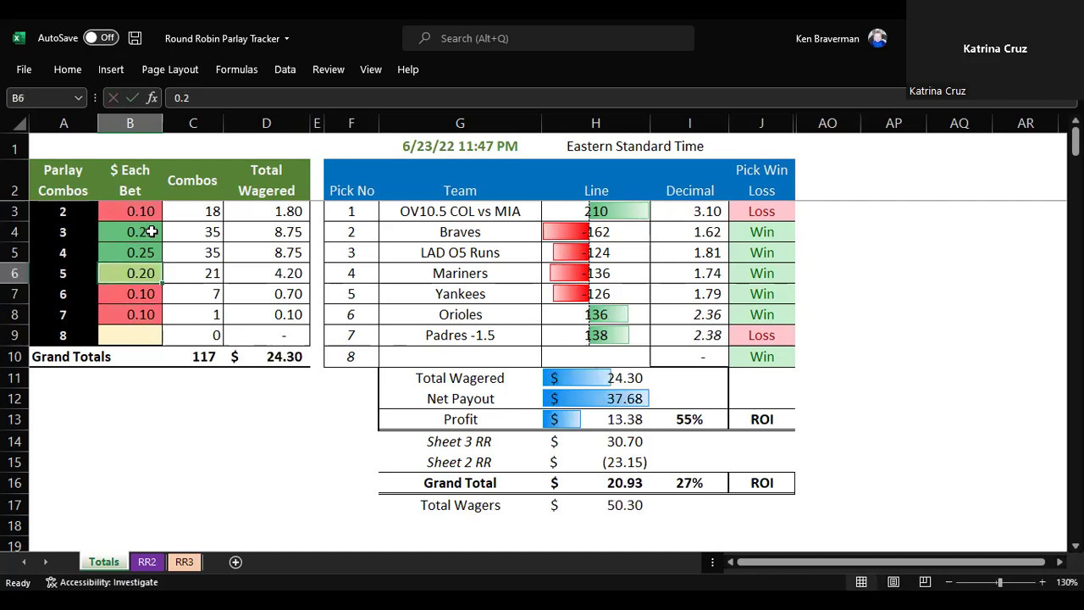
Set the 6-pick bet to 0.15, and try 0.50 and 0.35 for the 7-pick bet before settling on 0.45.
key(Down)
text(.1)
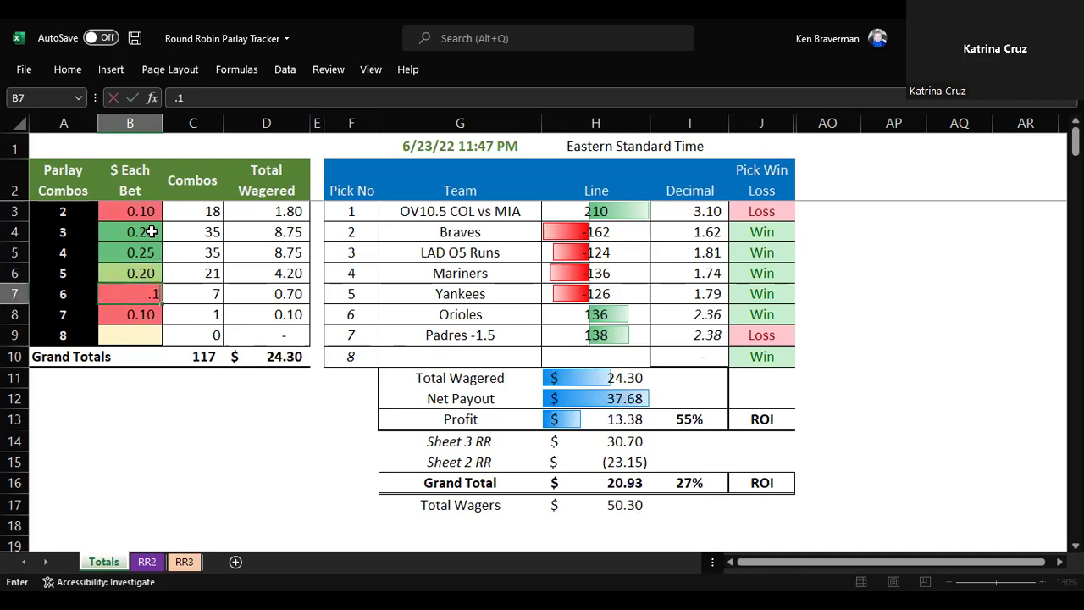
text(5)
key(Return)
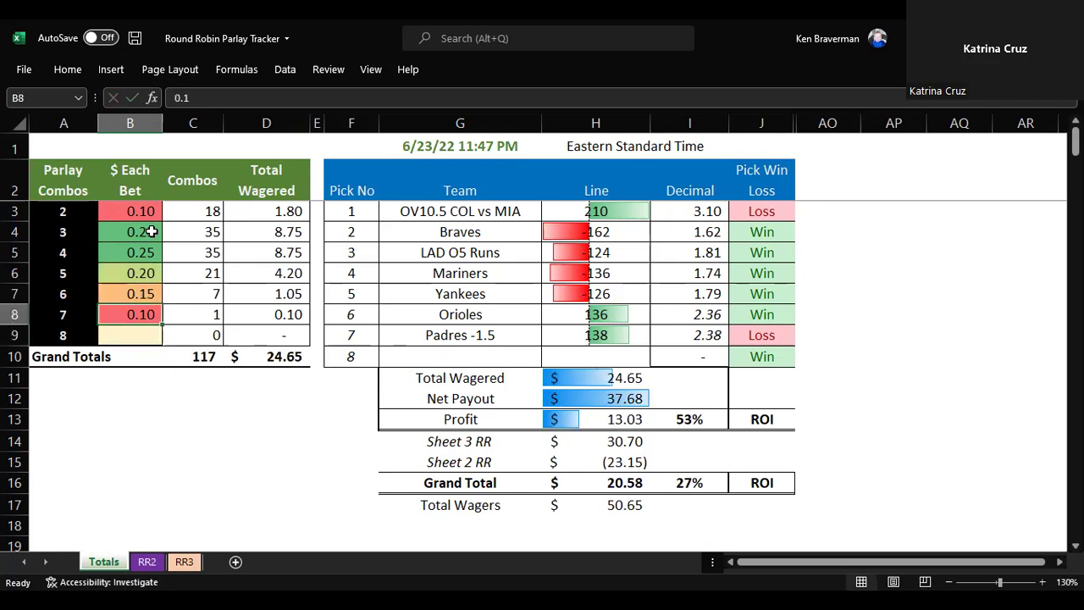
text(.5)
key(ctrl+Return)
text(.35)
key(Return)
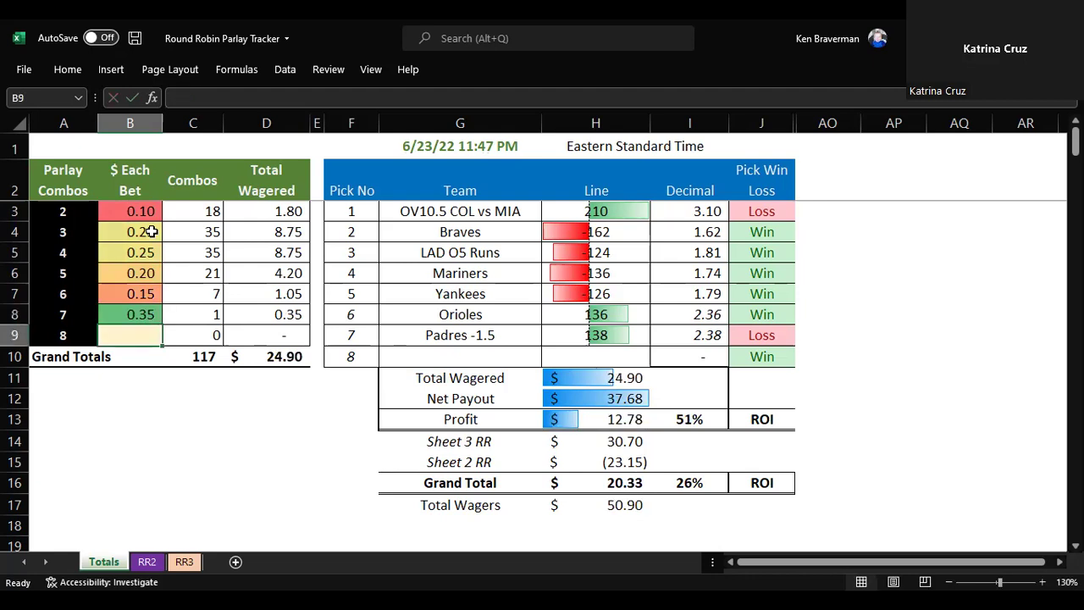
key(Up)
text(.45)
key(Return)
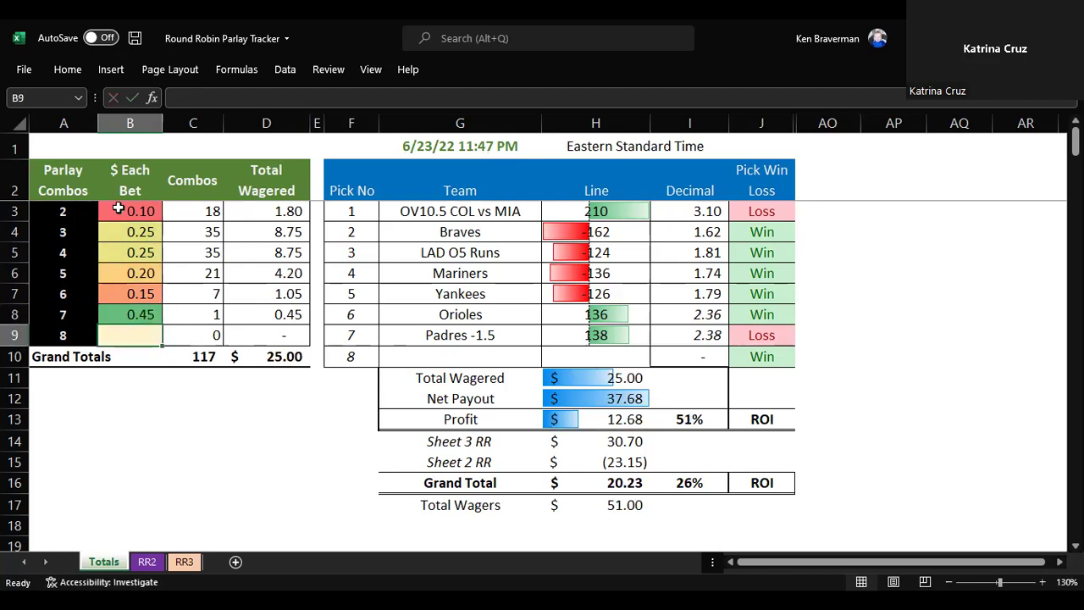
Review the winning picks, total wagered, net payout and ROI on Totals for the trial bet amounts.
click(742, 288)
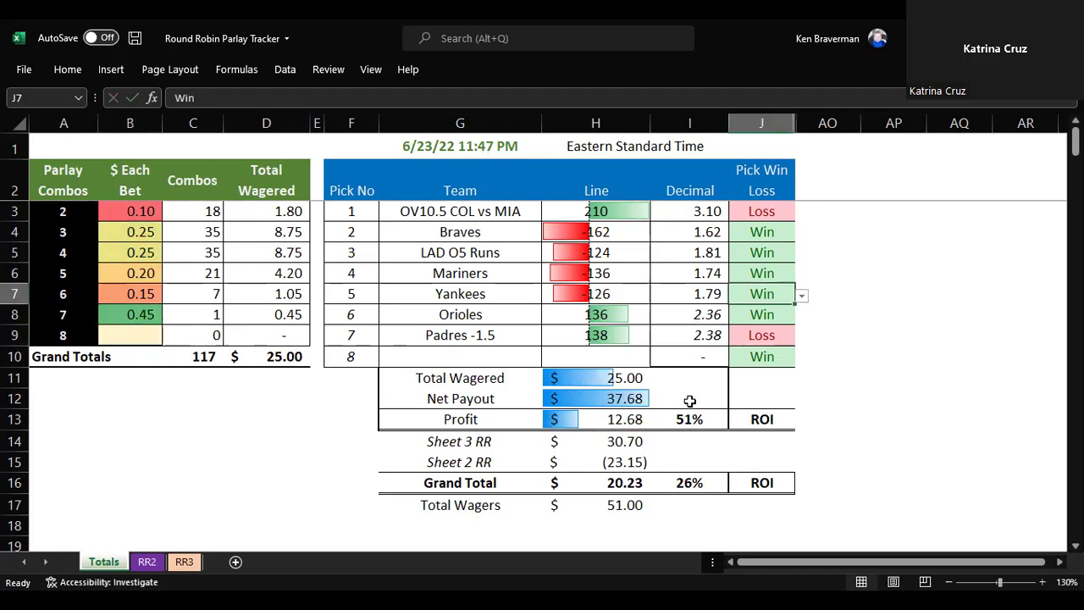
click(688, 418)
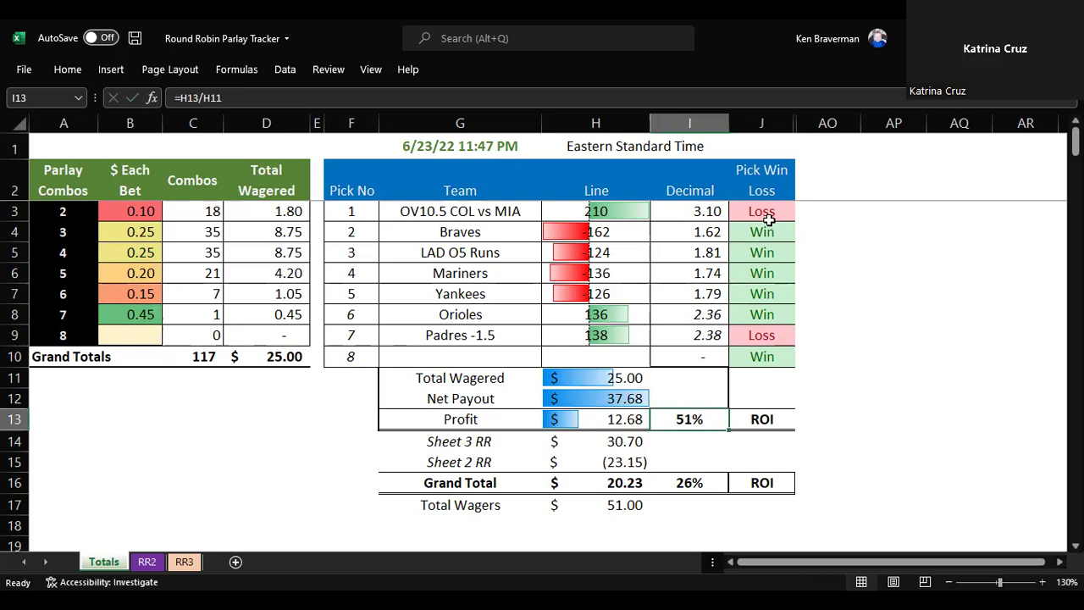
drag(760, 232, 761, 294)
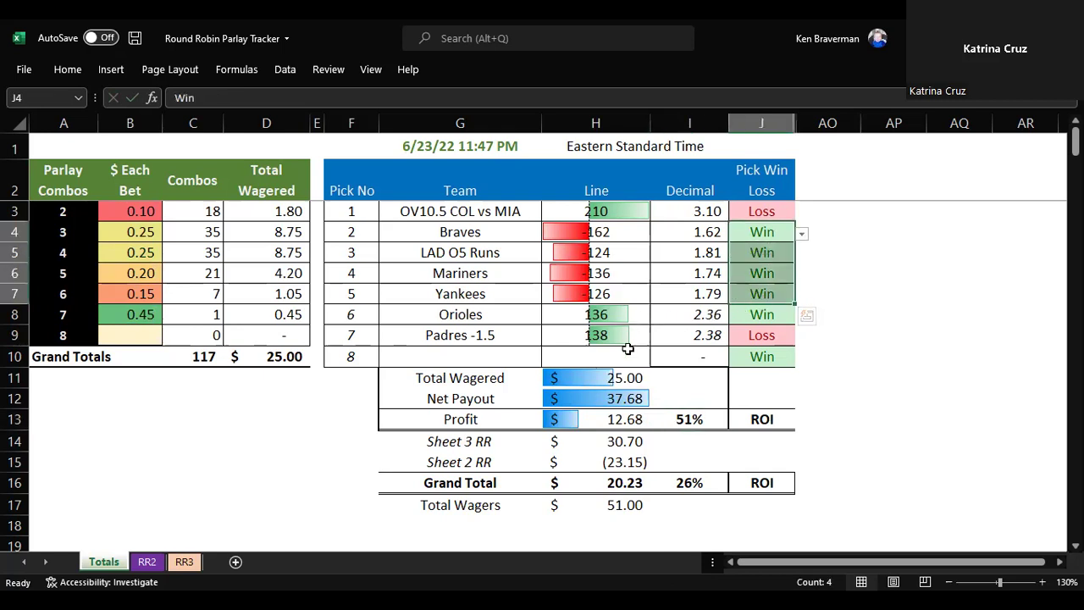
drag(622, 378, 642, 400)
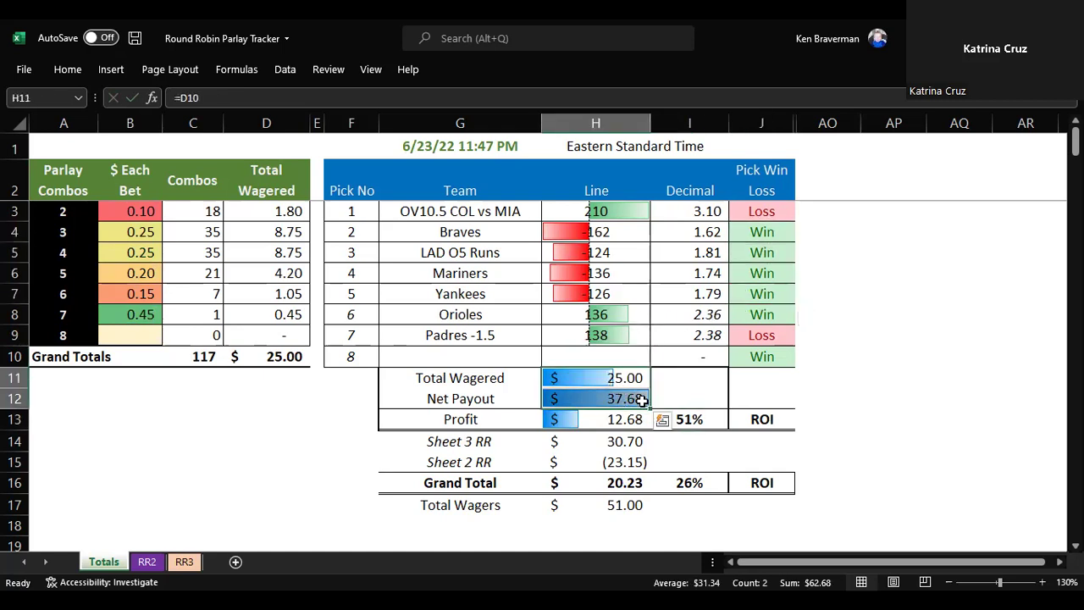
click(682, 421)
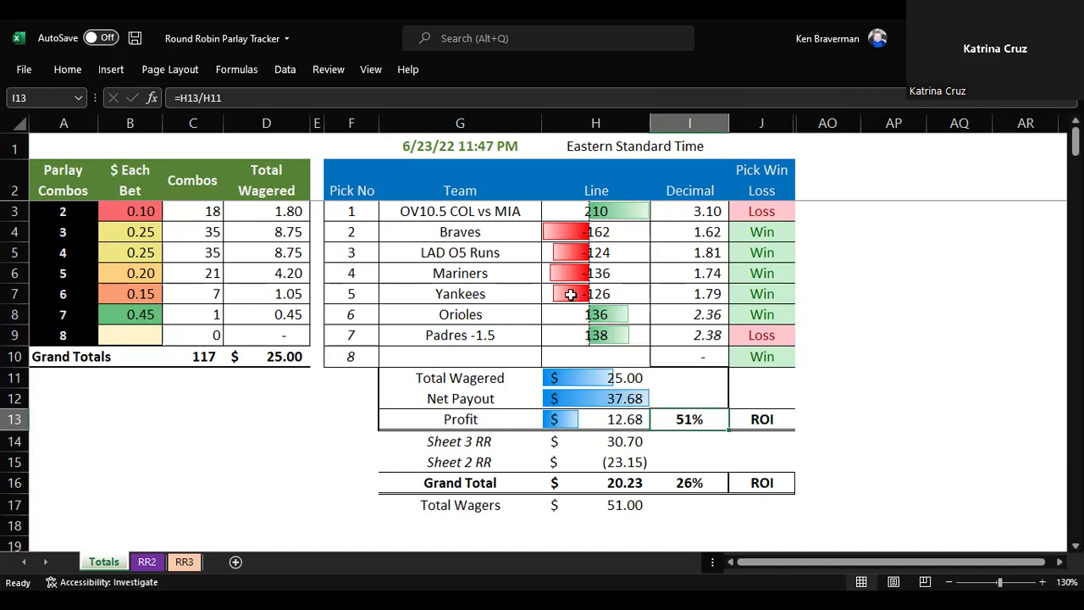
drag(498, 217, 621, 354)
Undo all the trial bet amounts on Totals and the earlier pick result change on RR2.
key(ctrl+z)
key(ctrl+z)
key(ctrl+z)
key(ctrl+z)
key(ctrl+z)
key(ctrl+z)
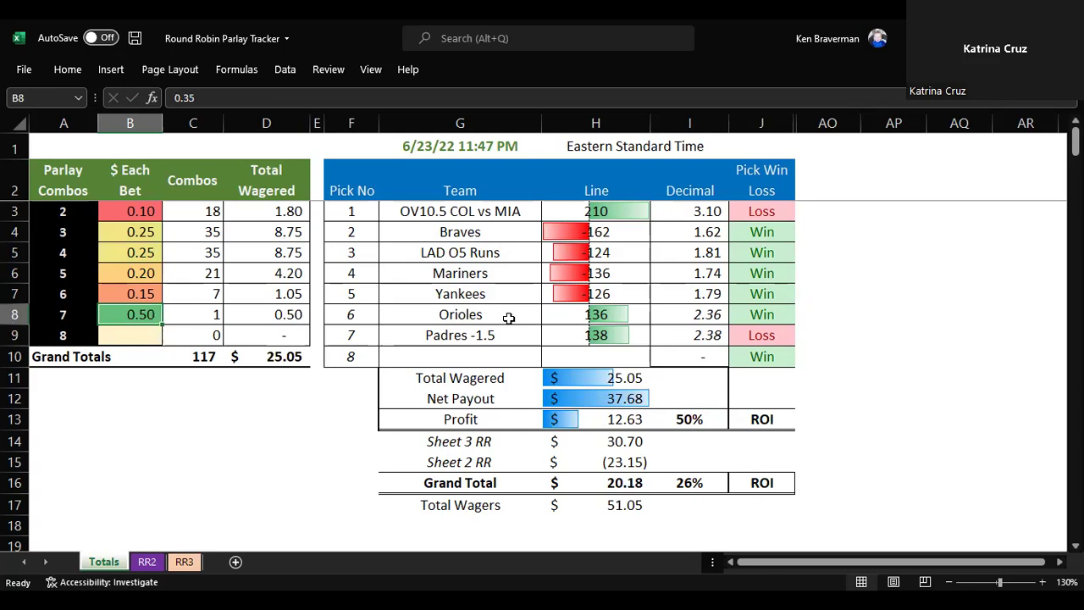
key(ctrl+z)
key(ctrl+z)
key(ctrl+z)
key(ctrl+z)
key(ctrl+z)
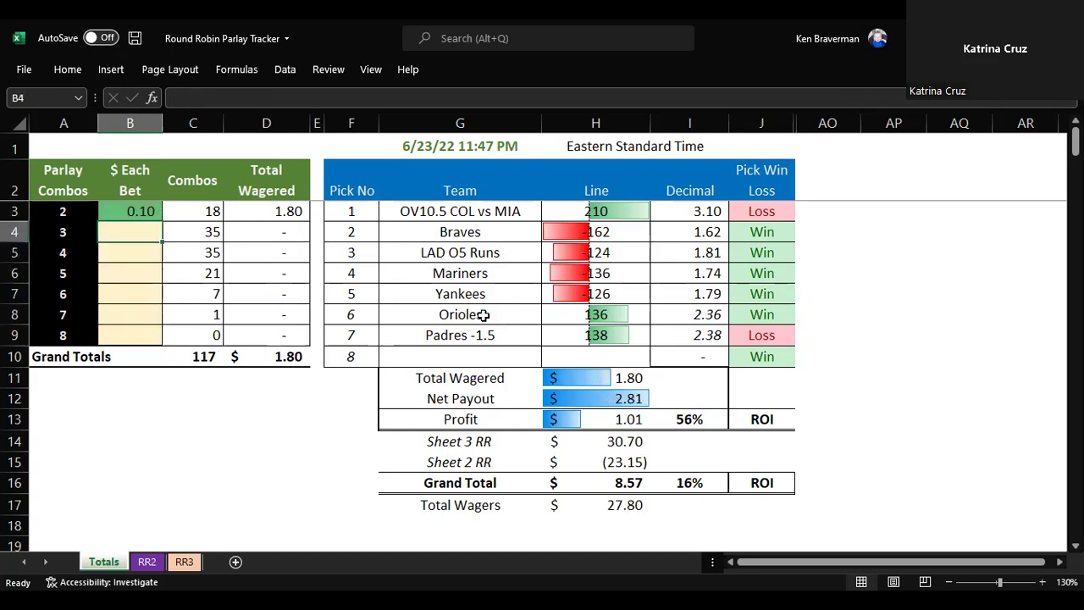
scroll(602, 329, down, 1)
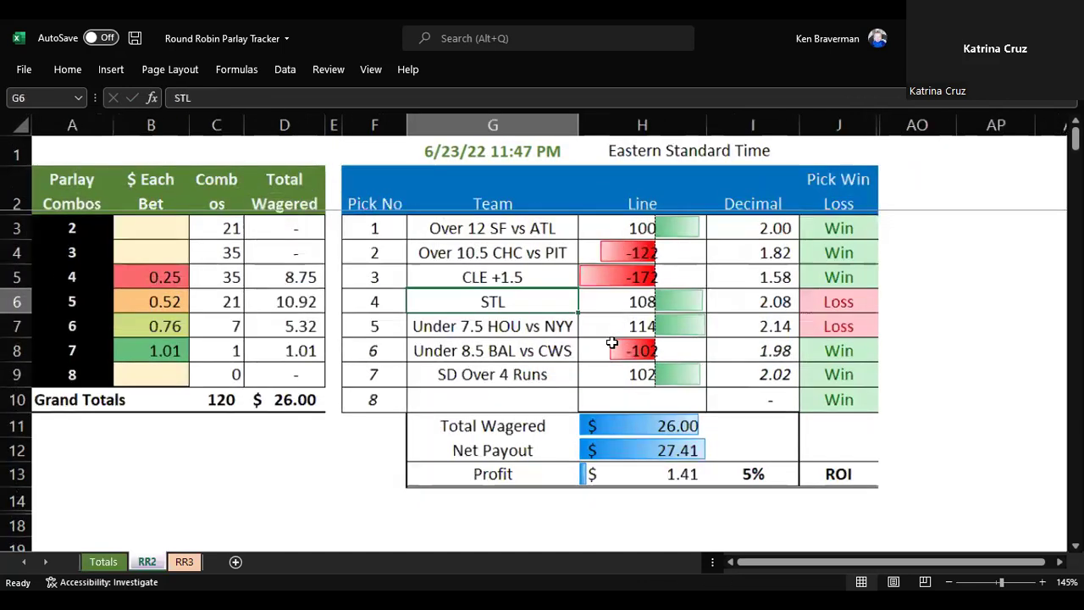
Check the line and result of the SD Over 4 Runs pick on RR2, and return to Totals.
click(795, 366)
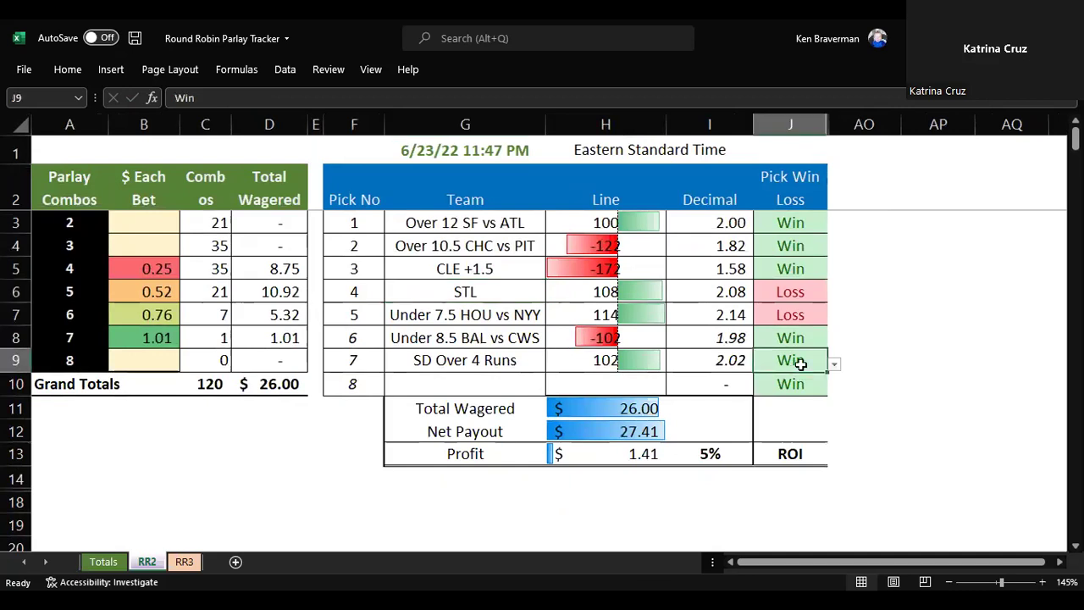
drag(450, 361, 608, 366)
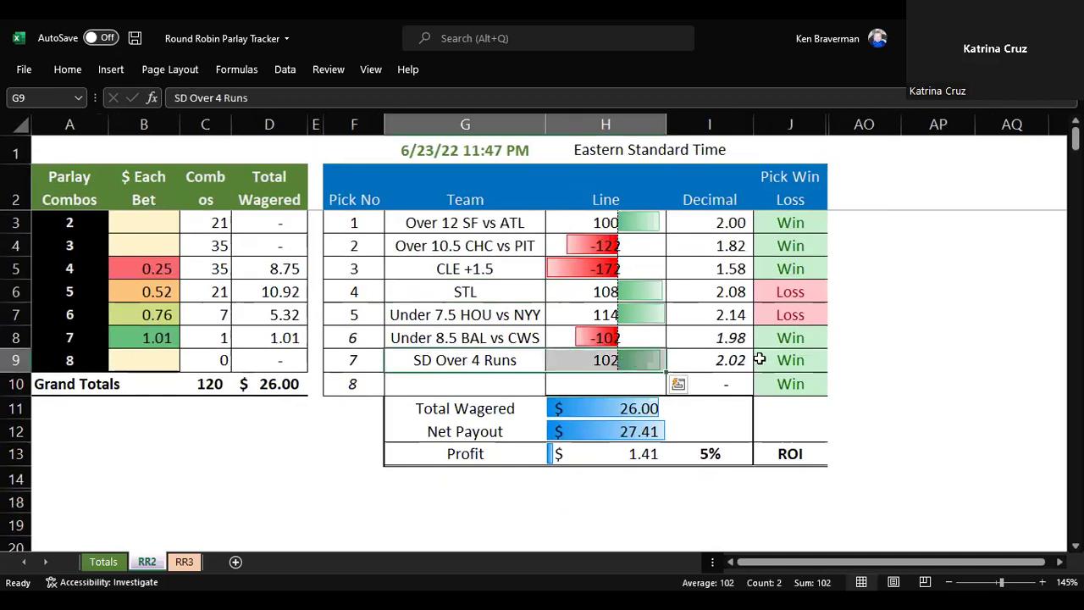
click(807, 360)
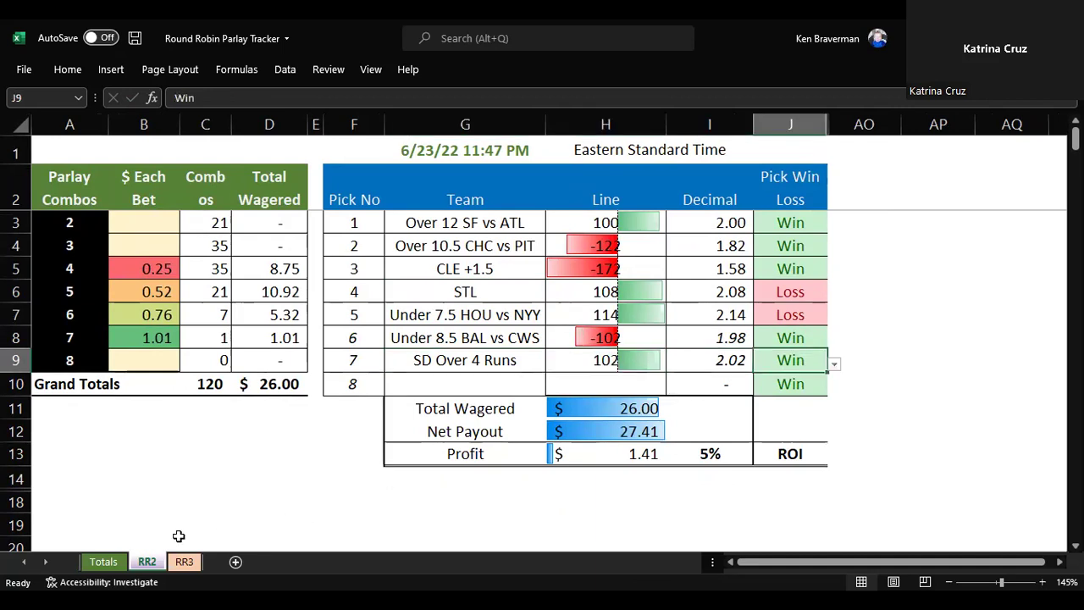
click(104, 561)
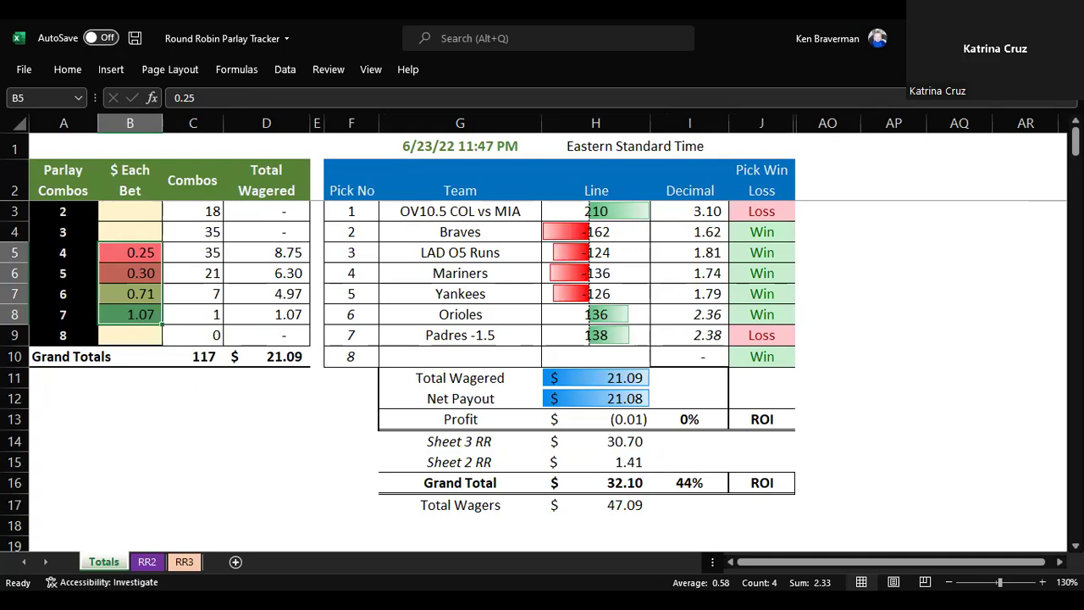
Compare the top six teams on Pivots in MLB 6-23 with the picks on Totals in Round Robin Parlay Tracker.
key(alt+Tab)
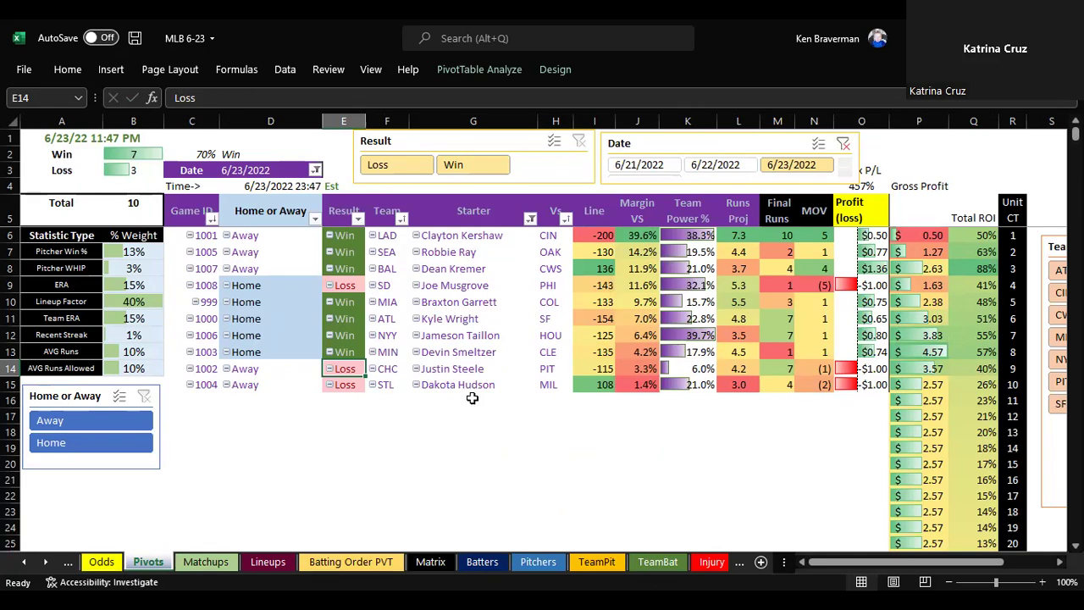
drag(386, 236, 390, 322)
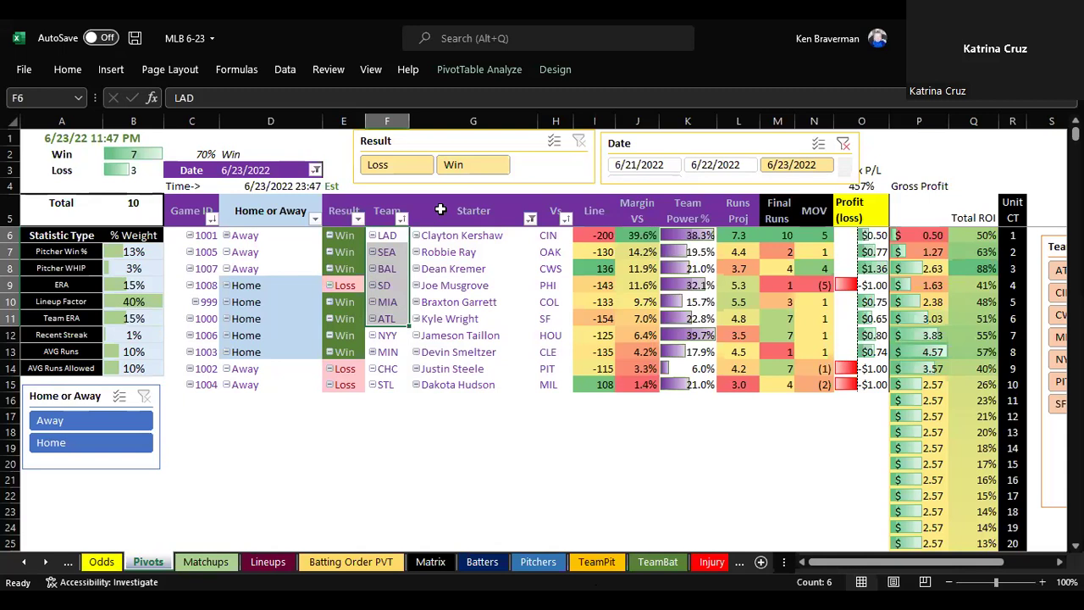
key(alt+Tab)
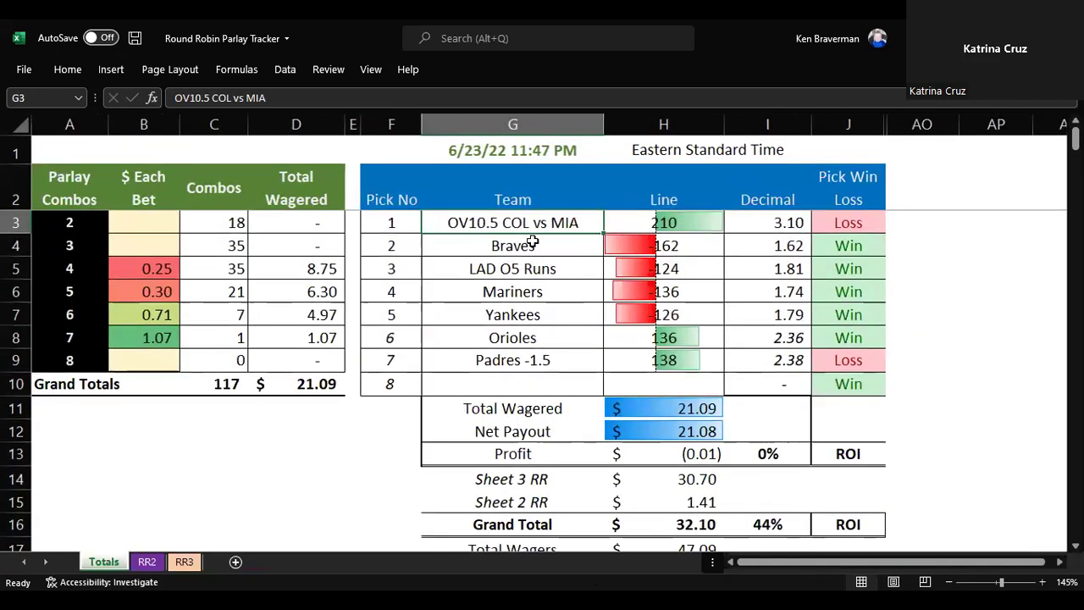
click(517, 270)
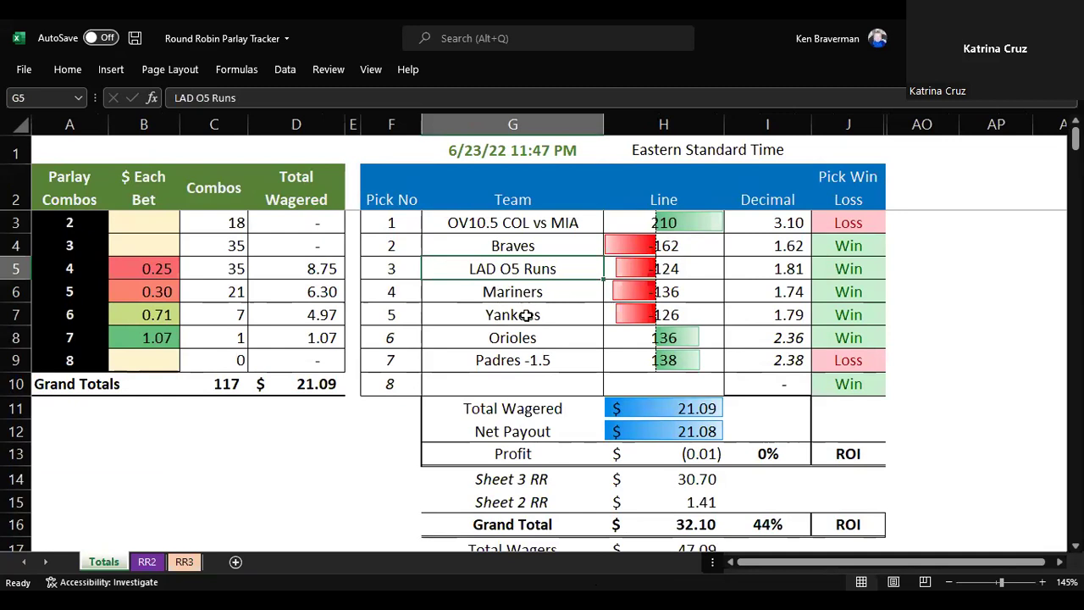
click(524, 315)
click(499, 357)
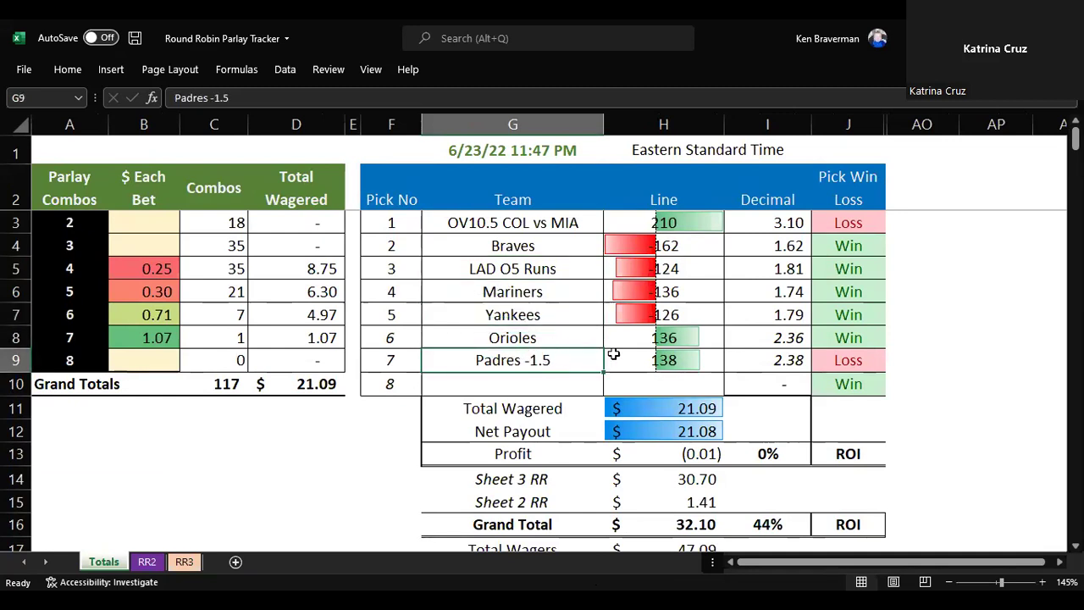
Set the line of the Padres -1.5 pick on Totals to -167.
click(660, 356)
key(BackSpace)
text(-167)
key(Return)
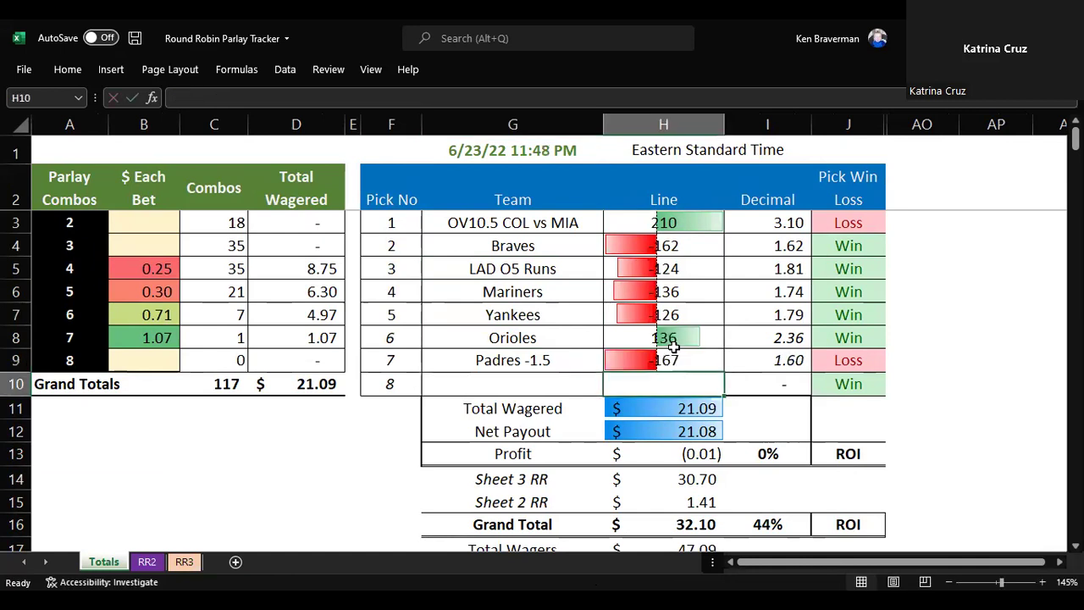
Replace pick 1, OV10.5 COL vs MIA, with Mia at a line of -125.
click(549, 222)
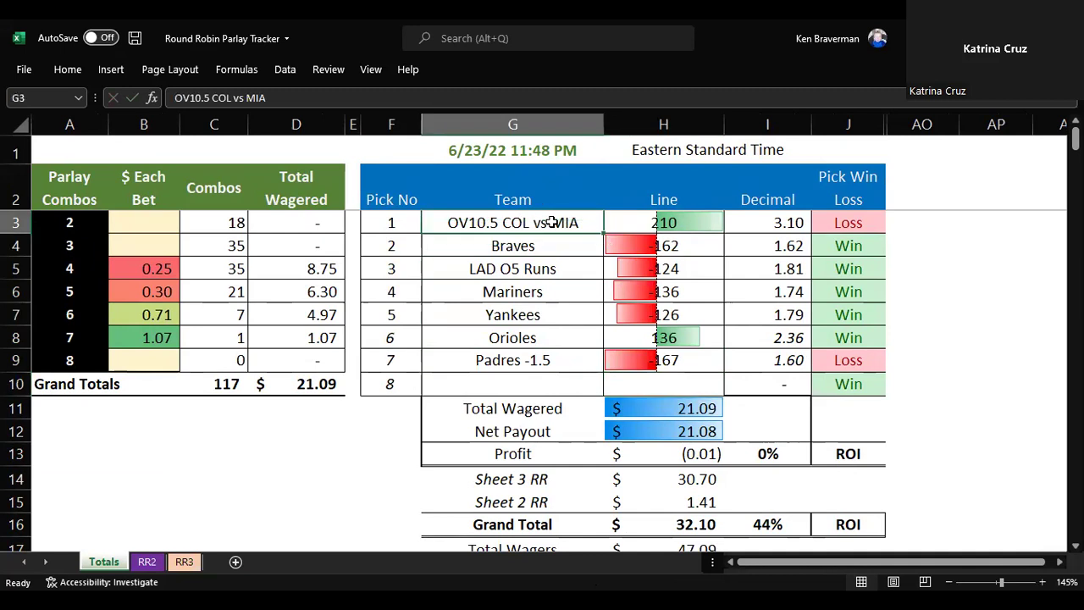
text(m)
key(BackSpace)
text(MIa)
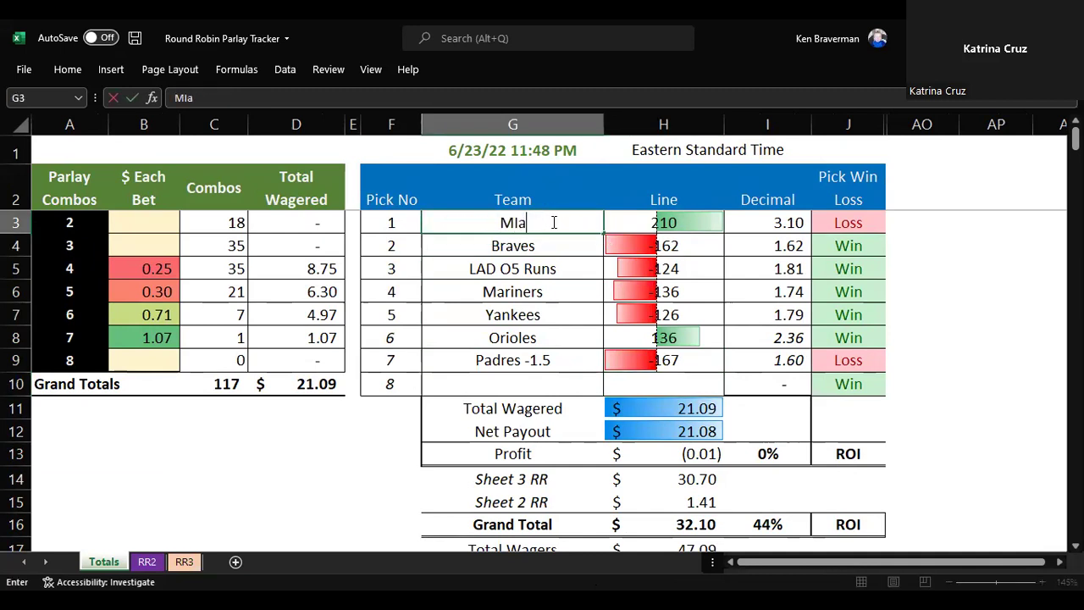
key(Tab)
text(-125)
key(Return)
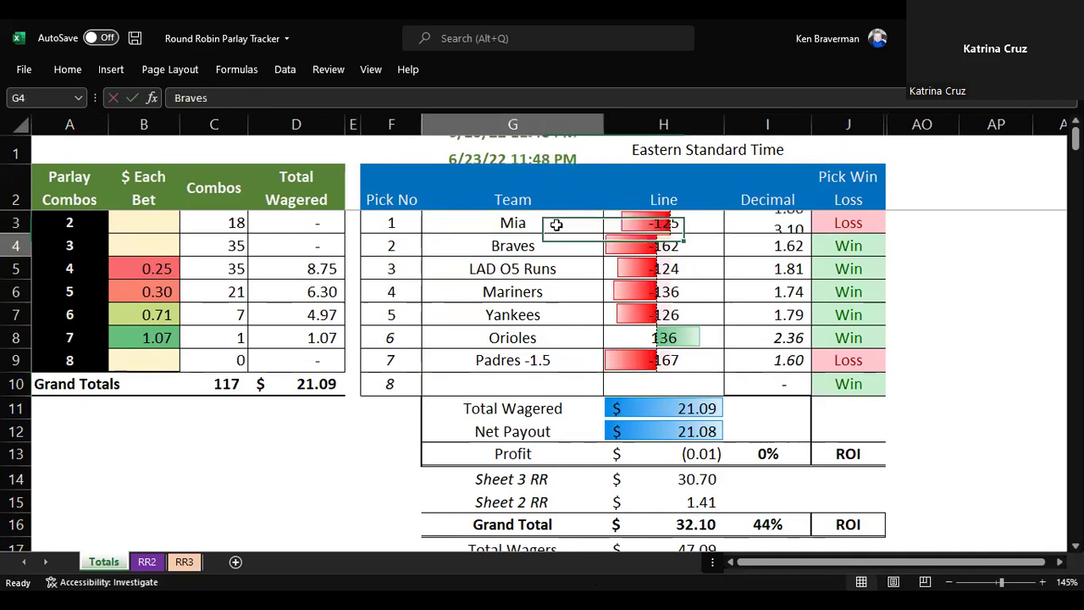
Set the result of the Mia pick to Win.
click(869, 223)
click(892, 224)
click(880, 256)
click(892, 224)
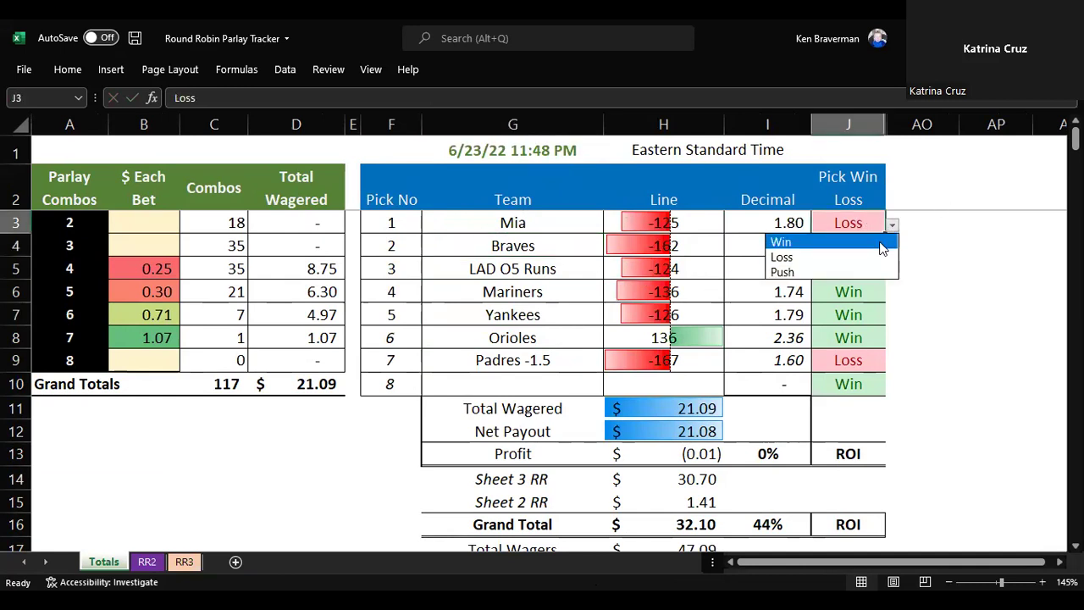
click(879, 243)
Review the total wagered and net payout, the Padres result, and the first six picks on Totals.
drag(686, 410, 710, 432)
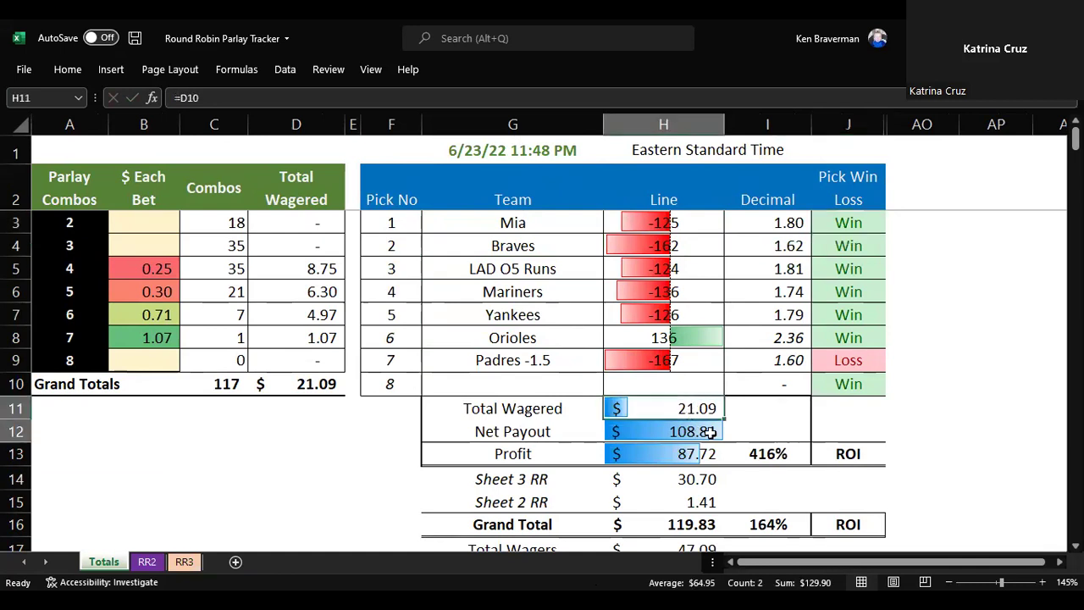
click(818, 364)
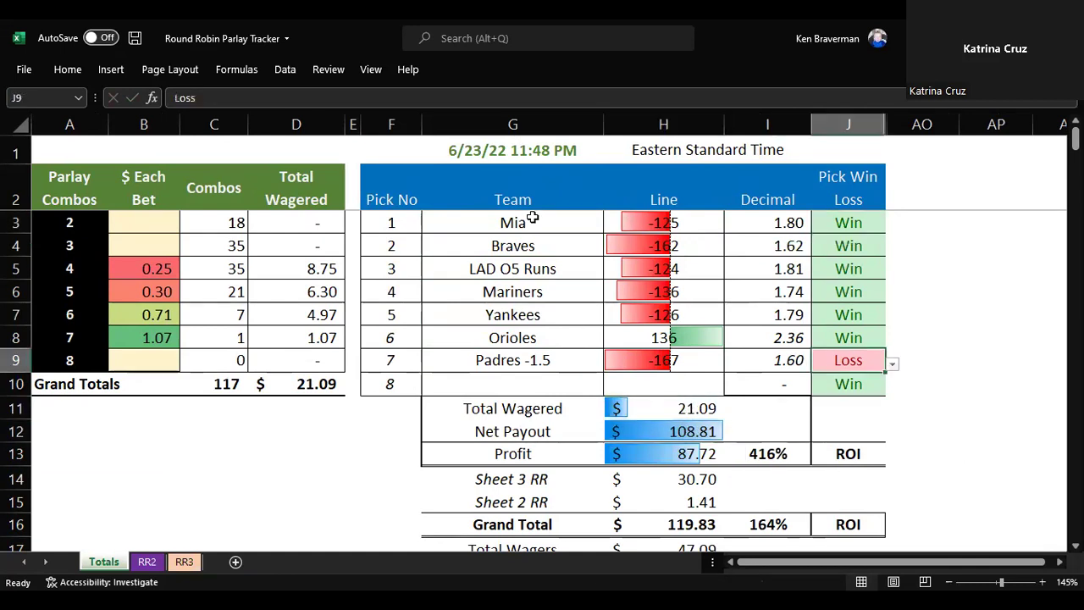
drag(515, 222, 524, 337)
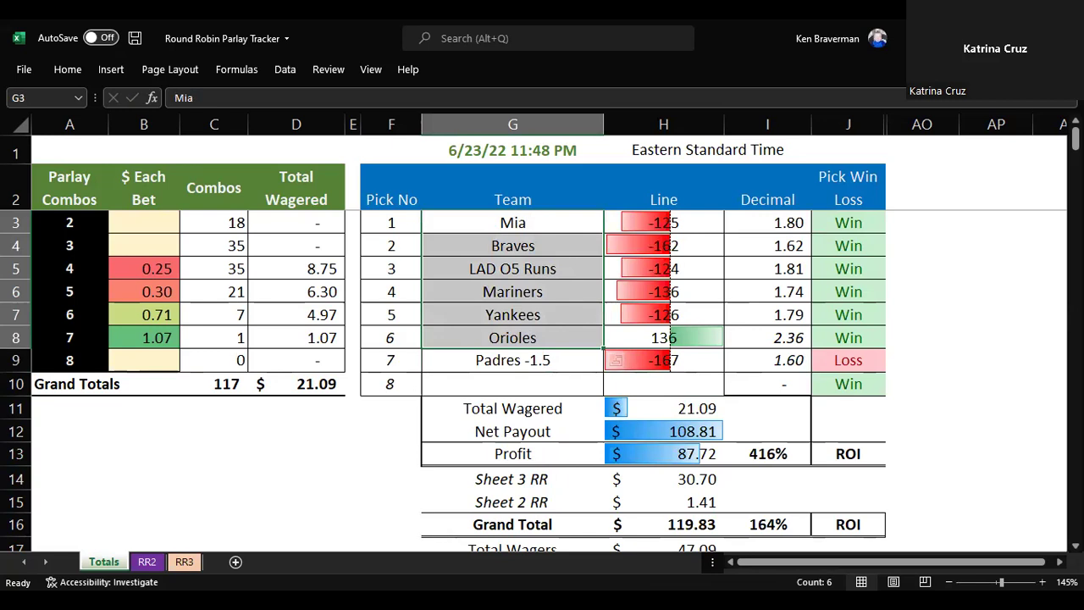
Review the 6/23/2022 results on Pivots in MLB 6-23 and the 6/23 sheet of MLB Algorithm 2022 in the browser.
key(alt+Tab)
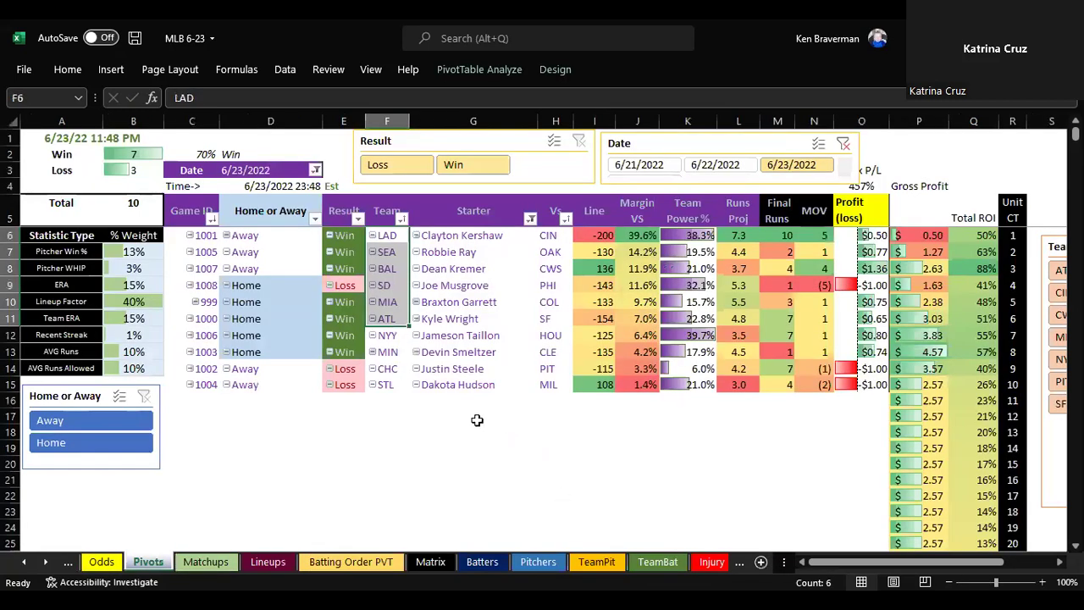
ctrl+scroll(421, 395, up, 1)
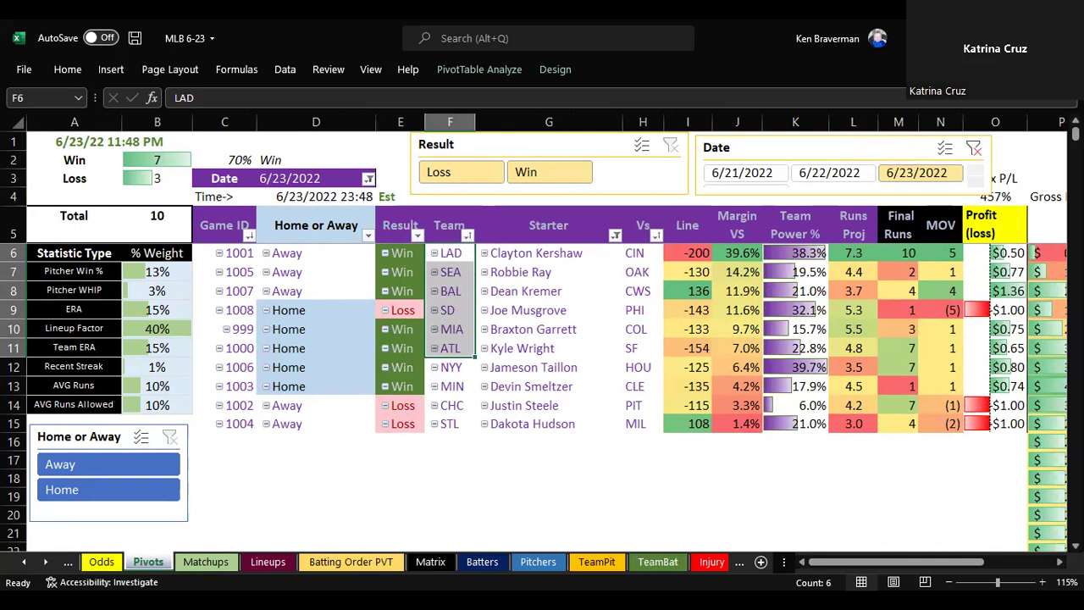
key(alt+Tab)
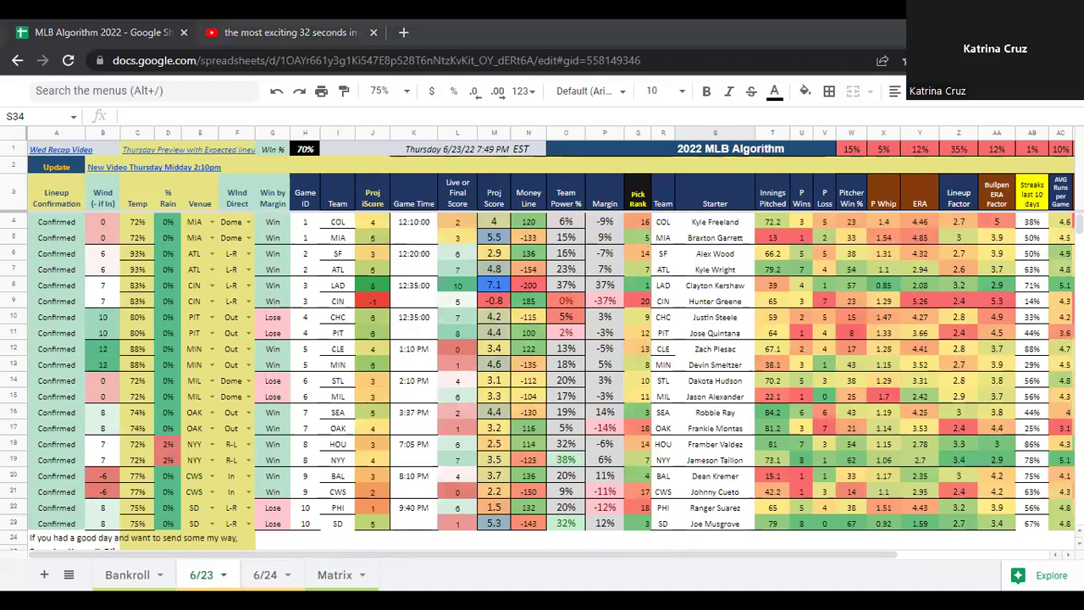
key(alt+Tab)
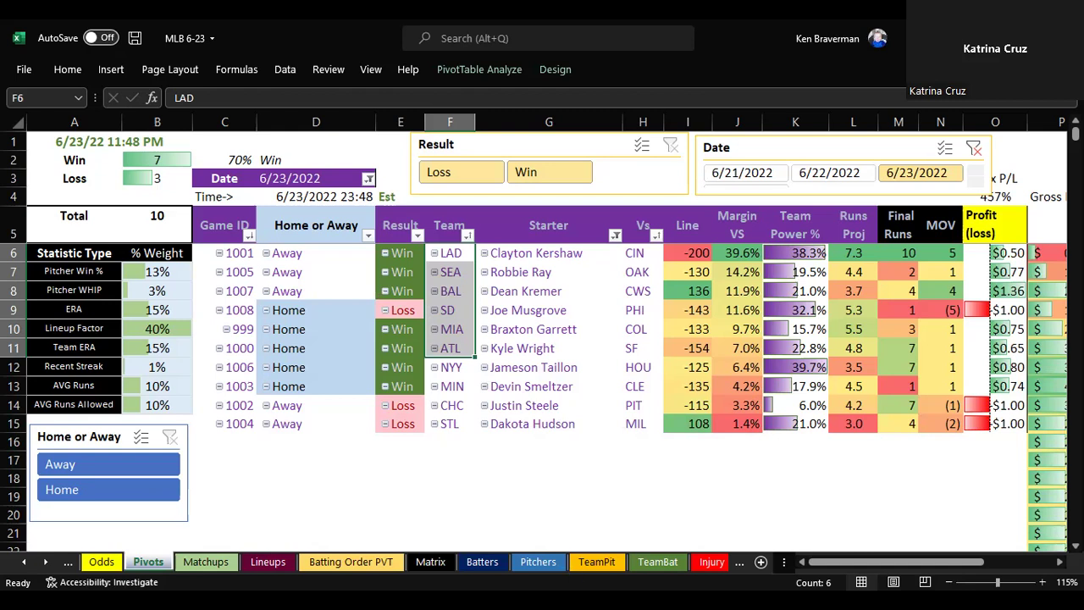
Play the YouTube video "the most exciting 32 seconds in sports" muted in full screen, and close its tab when it ends.
key(alt+Tab)
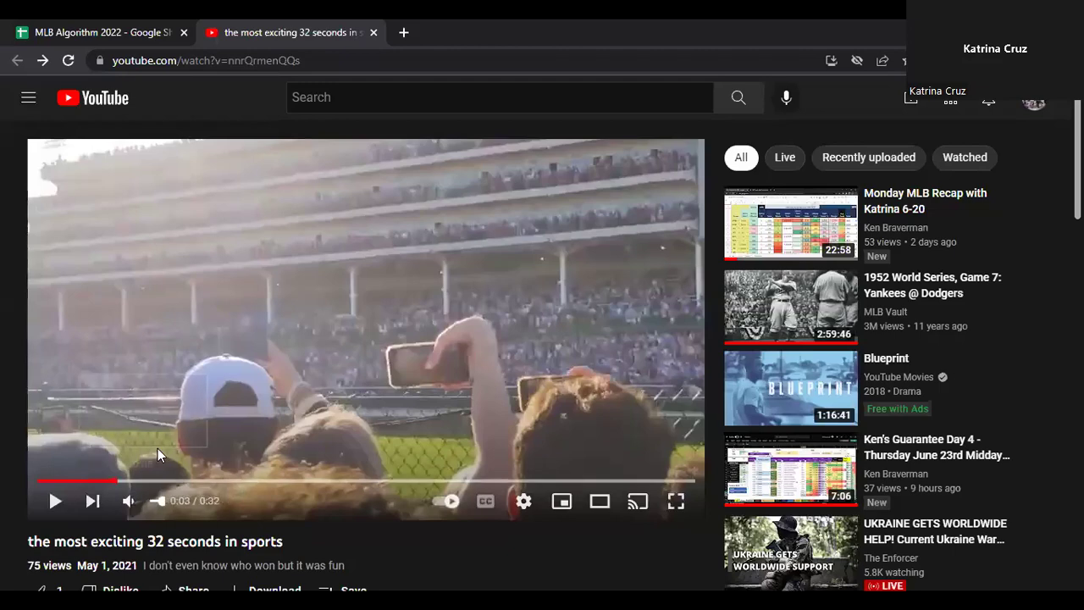
key(space)
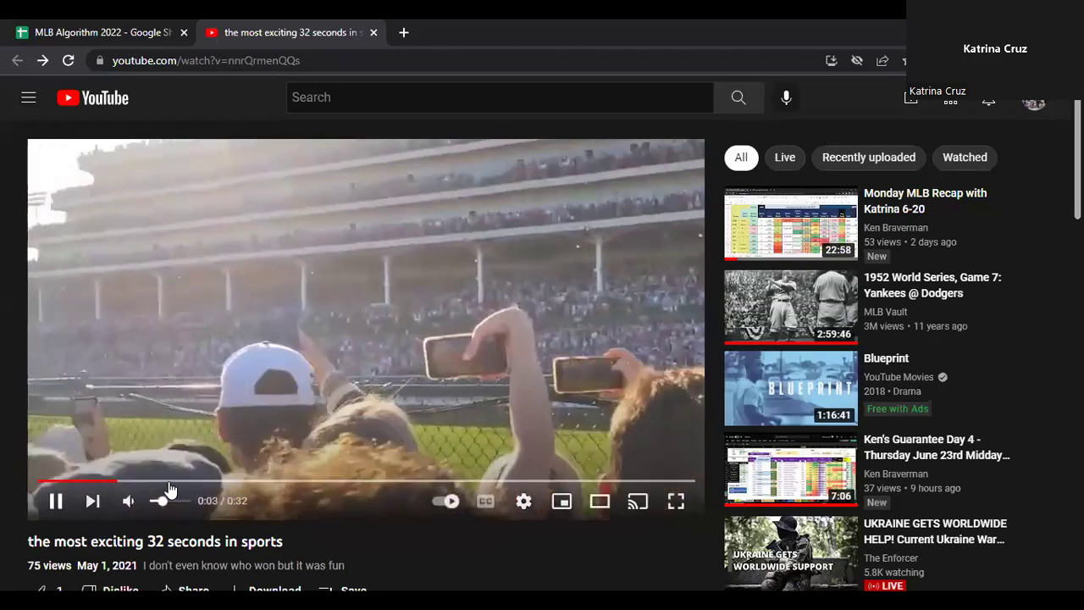
click(131, 501)
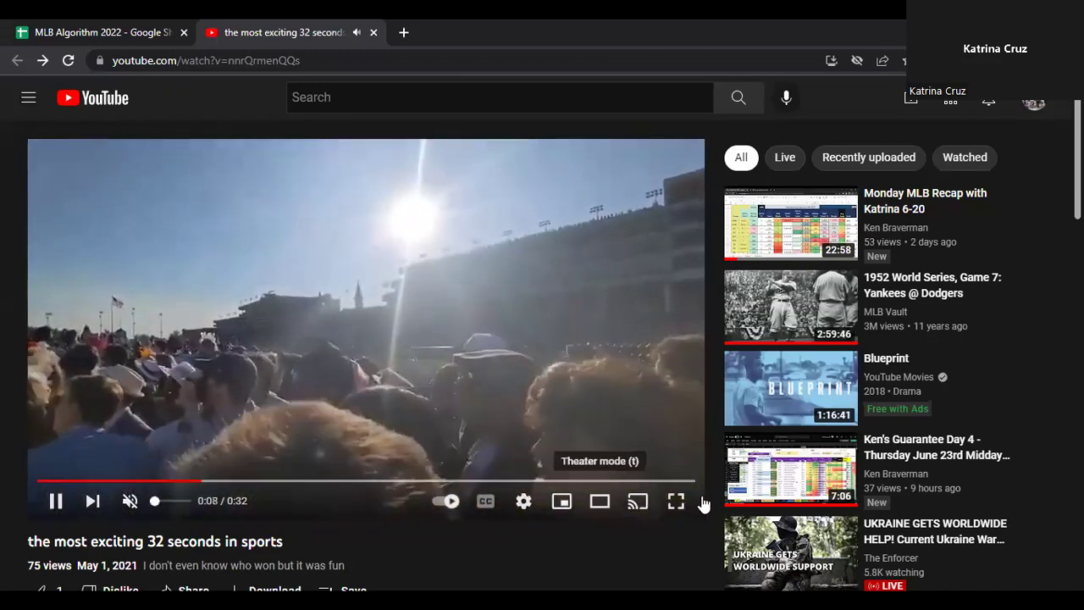
click(676, 503)
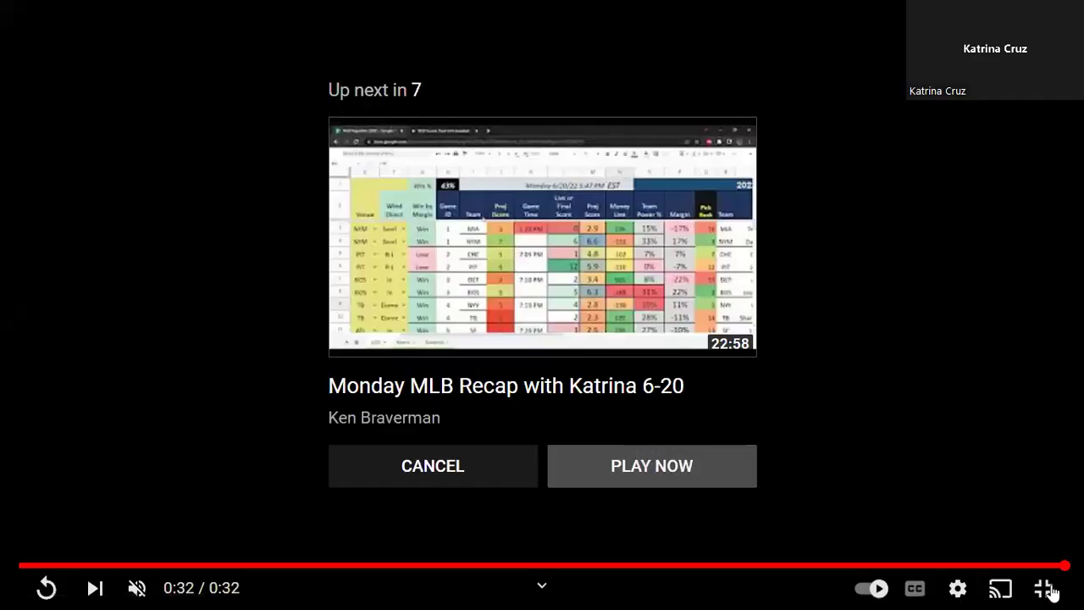
key(Escape)
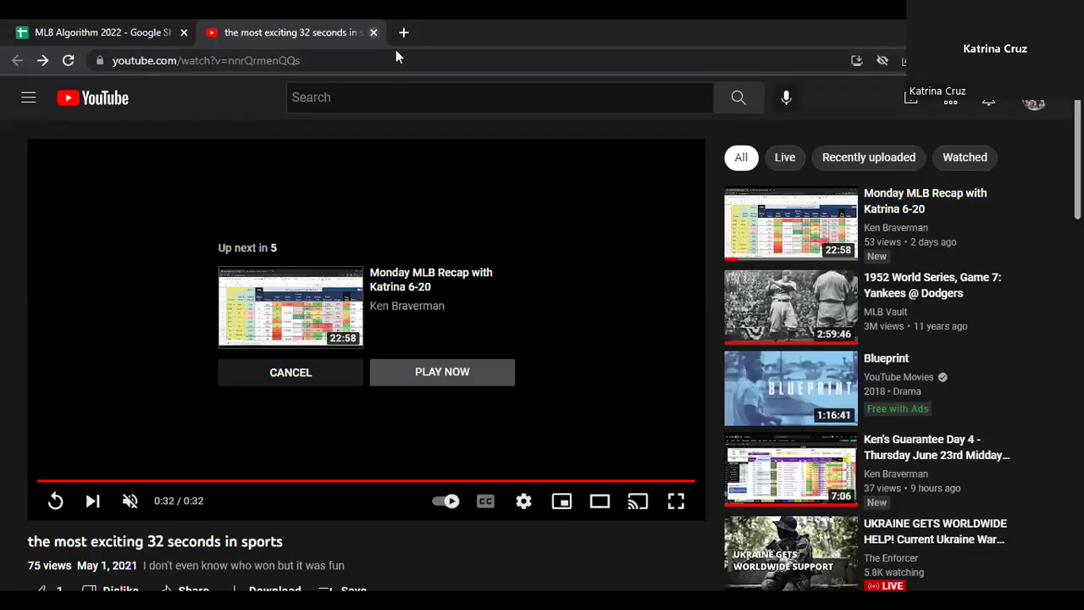
click(380, 32)
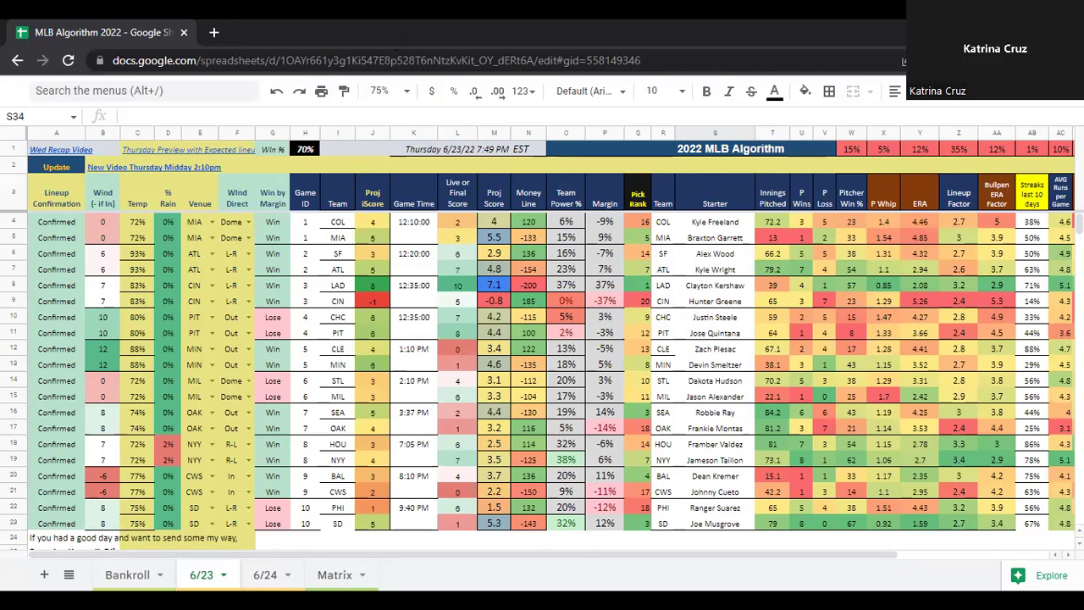
In MLB 6-23, examine the statistic weights on Matchups and the SD starter's row on Pivots.
key(alt+Tab)
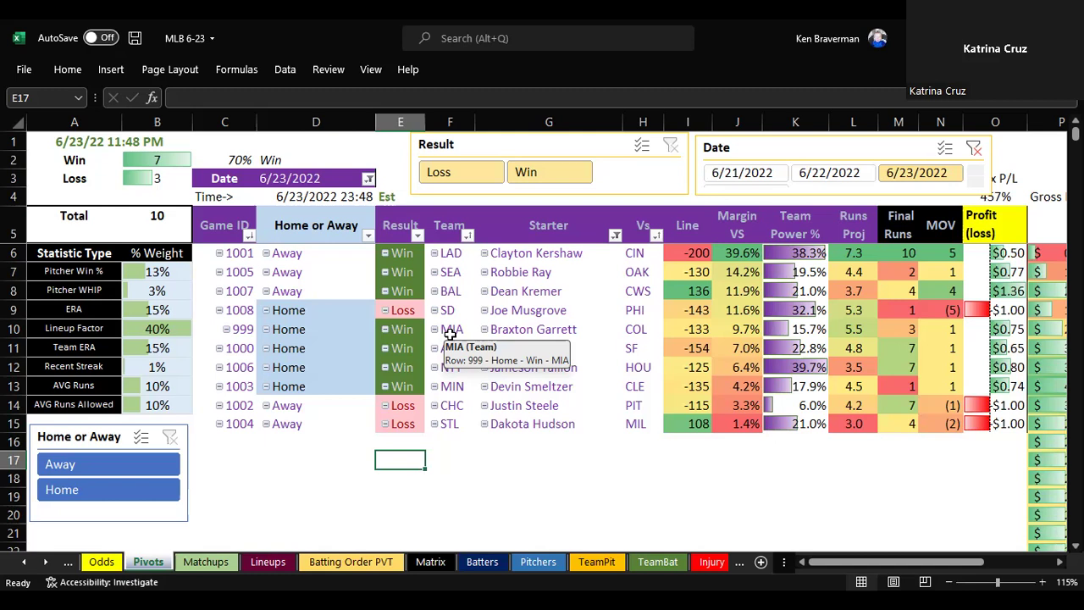
click(205, 562)
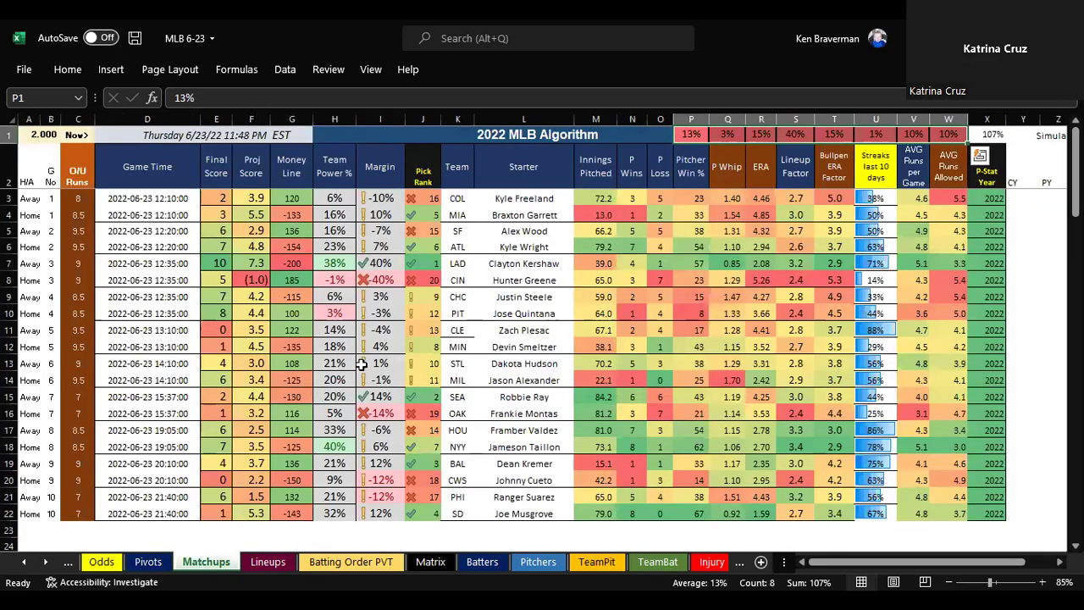
drag(688, 134, 949, 119)
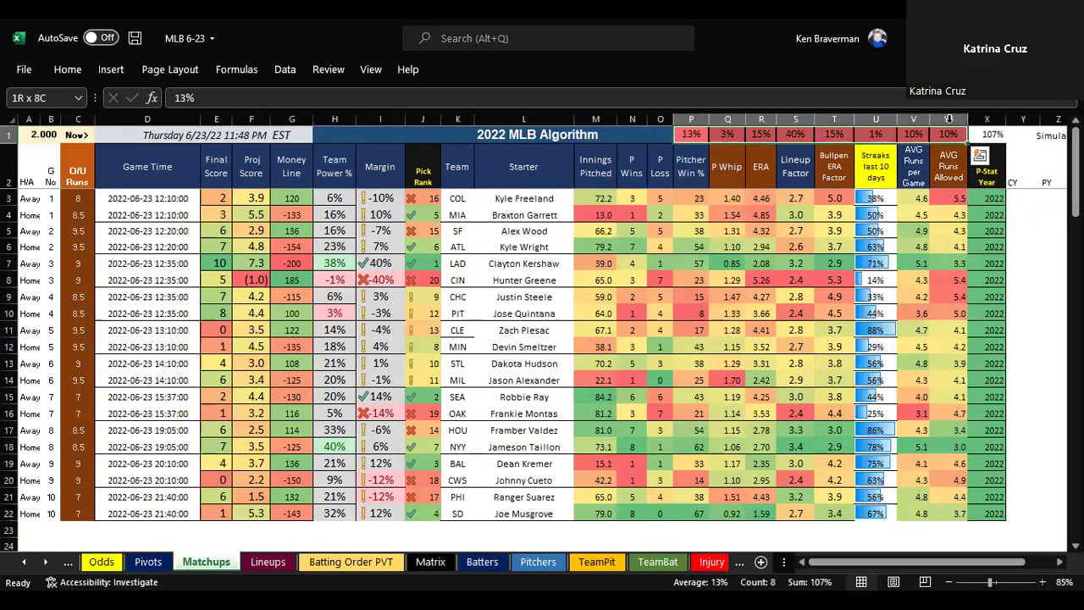
click(139, 563)
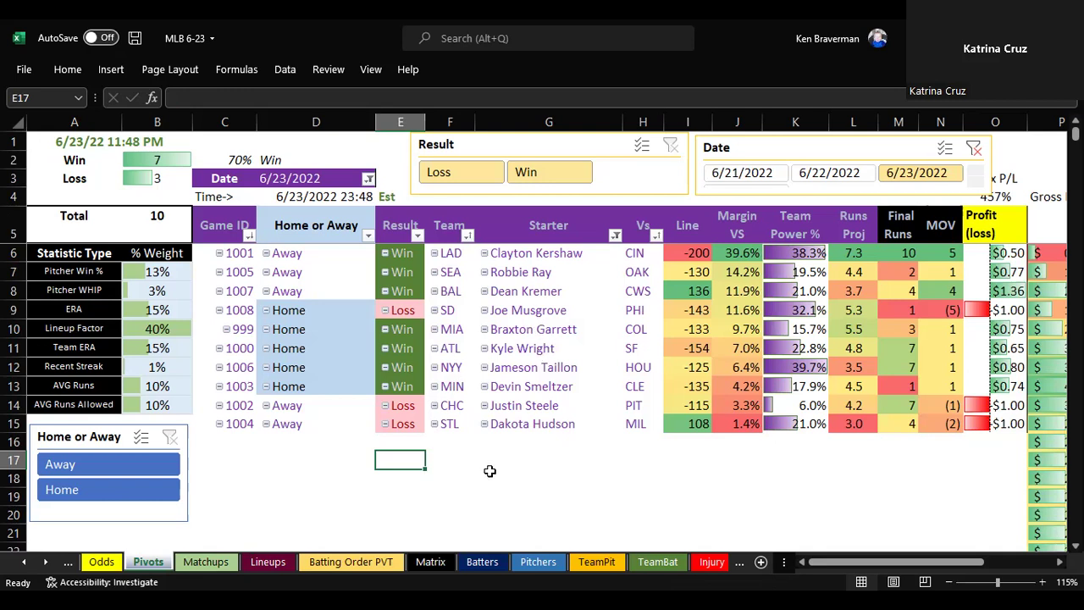
drag(446, 310, 606, 310)
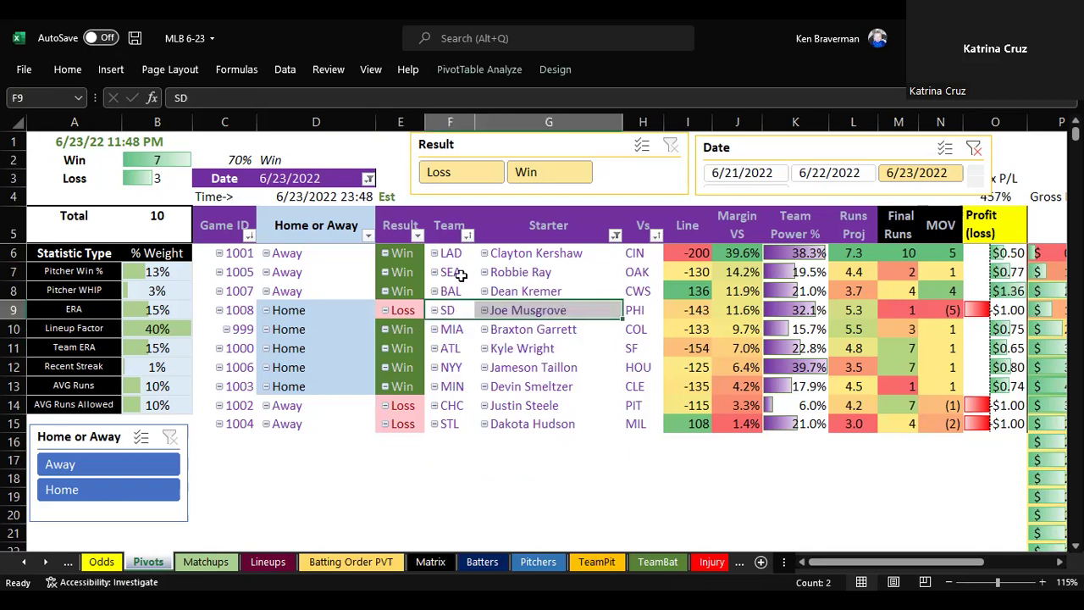
On Pivots, review the first eight teams from LAD to MIN, the margins of victory for MIA through MIN, and the CHC matchup.
drag(449, 252, 450, 388)
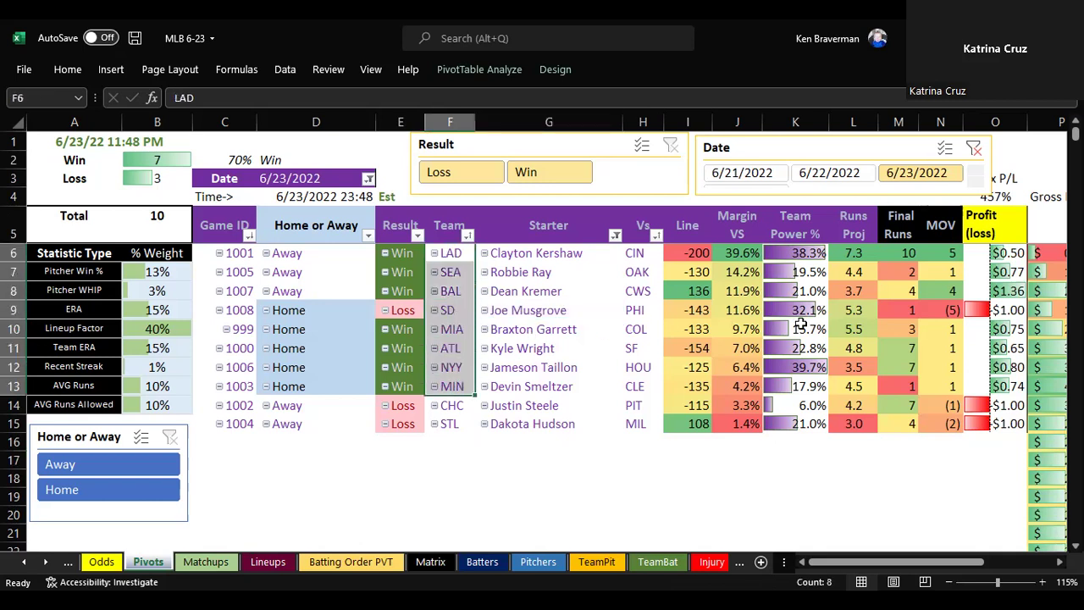
drag(940, 329, 940, 388)
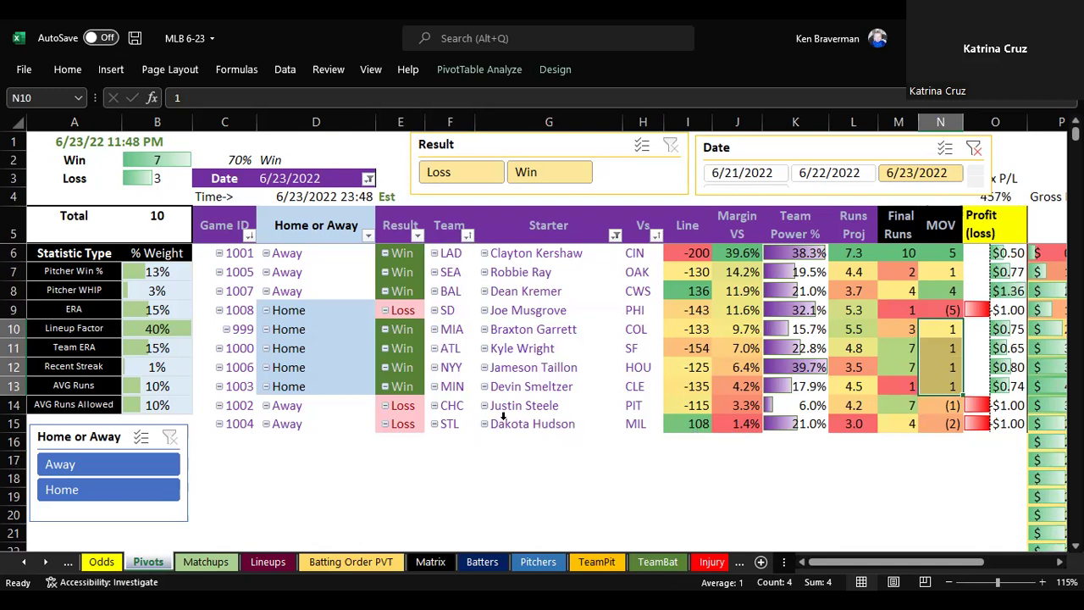
drag(451, 405, 644, 395)
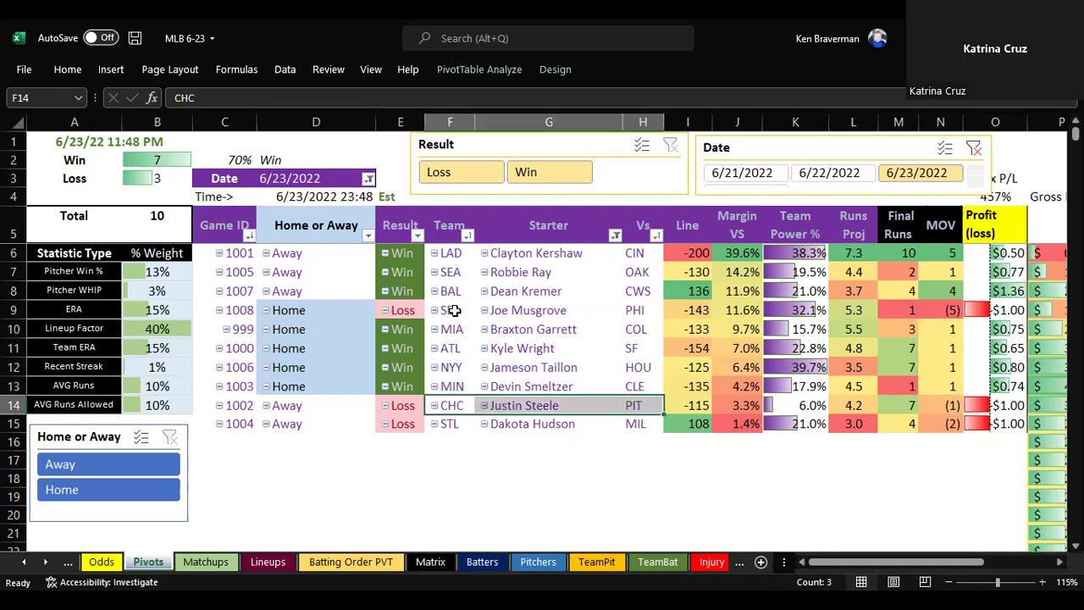
Examine the BAL versus CWS pick and line on Pivots, and the BAL starter's statistics, ERA, and final and projected scores on Matchups.
drag(457, 290, 703, 290)
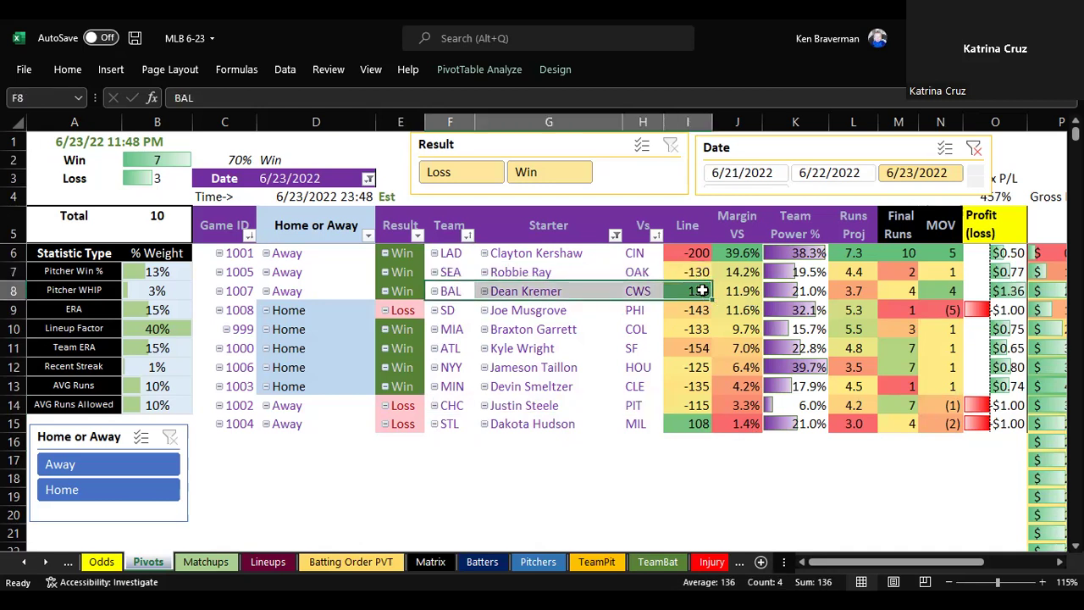
click(702, 290)
drag(402, 291, 749, 288)
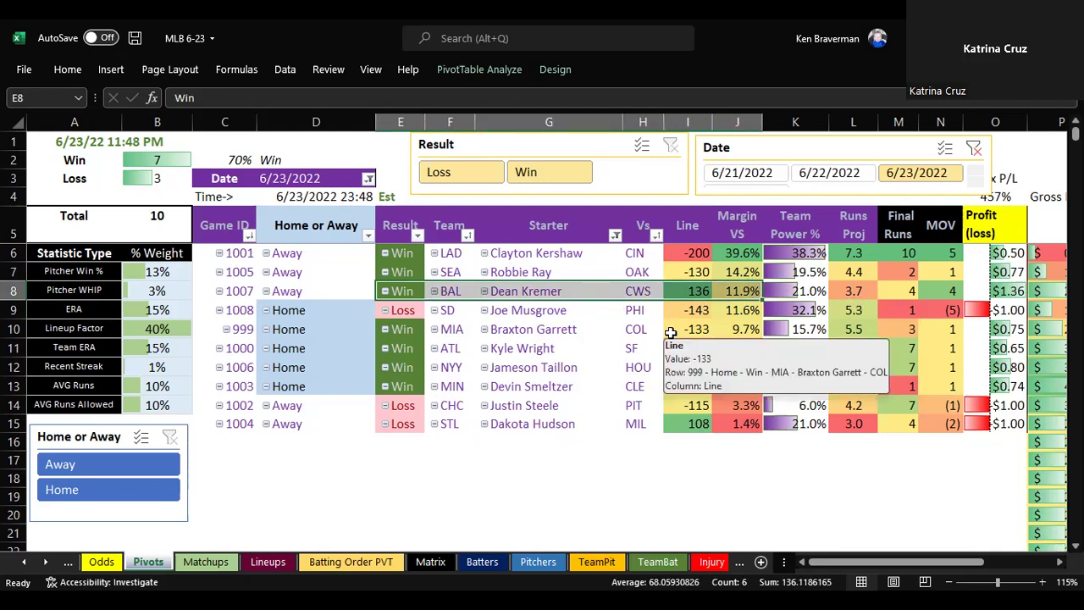
click(689, 290)
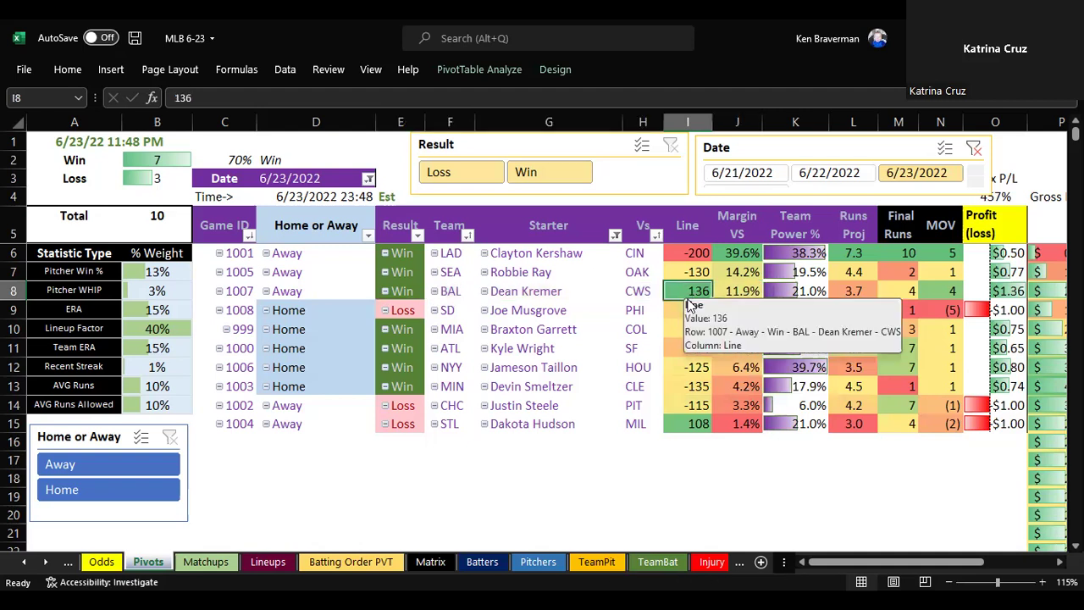
click(628, 290)
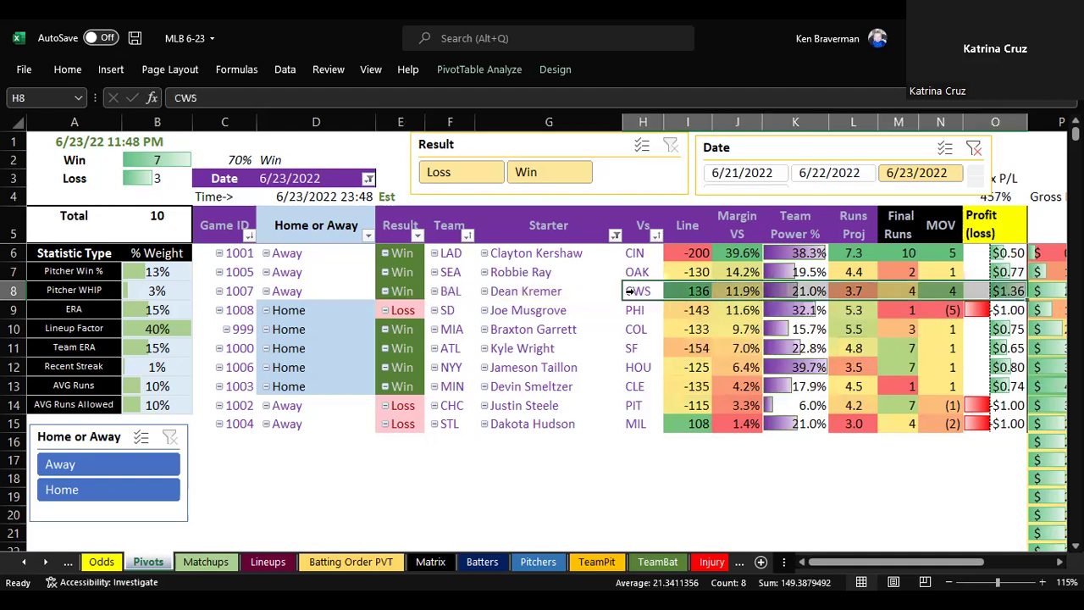
click(203, 562)
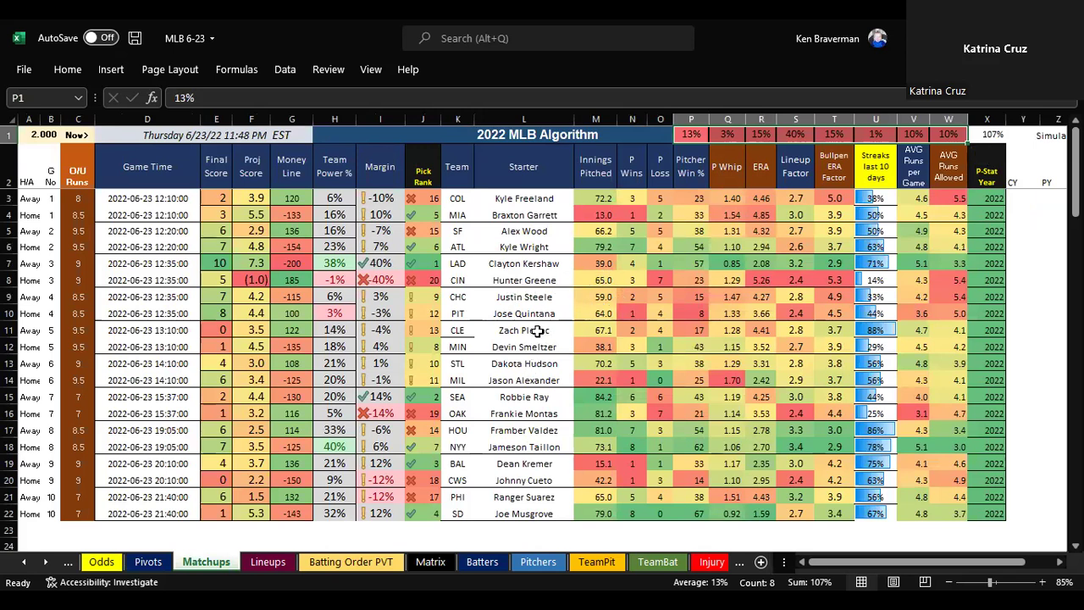
drag(603, 464, 879, 464)
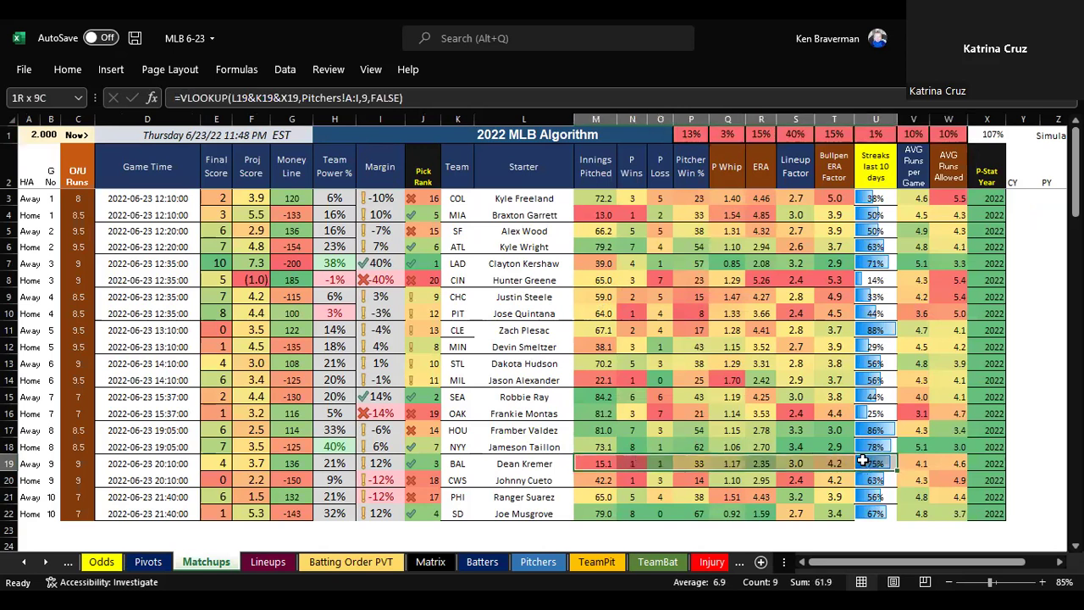
click(758, 463)
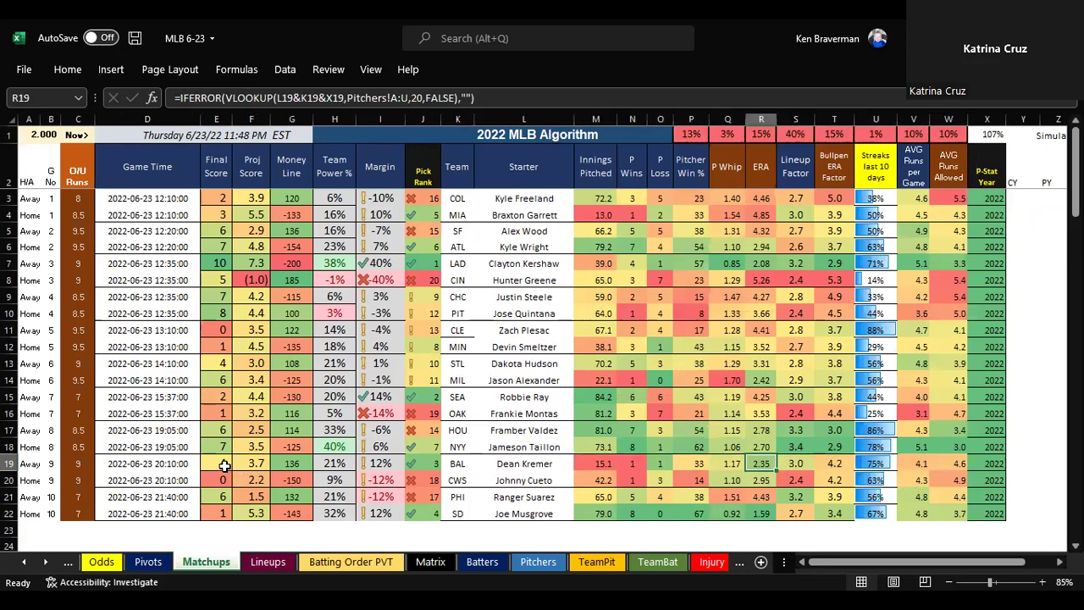
drag(225, 465, 251, 465)
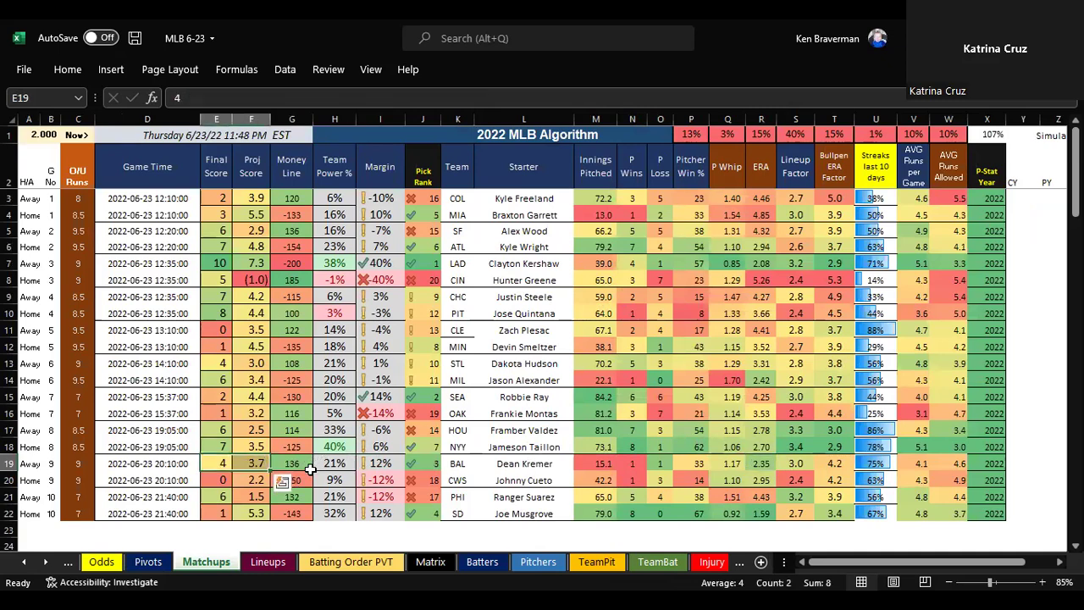
Filter the 6/23/2022 picks on Pivots to show only the Win results.
click(148, 562)
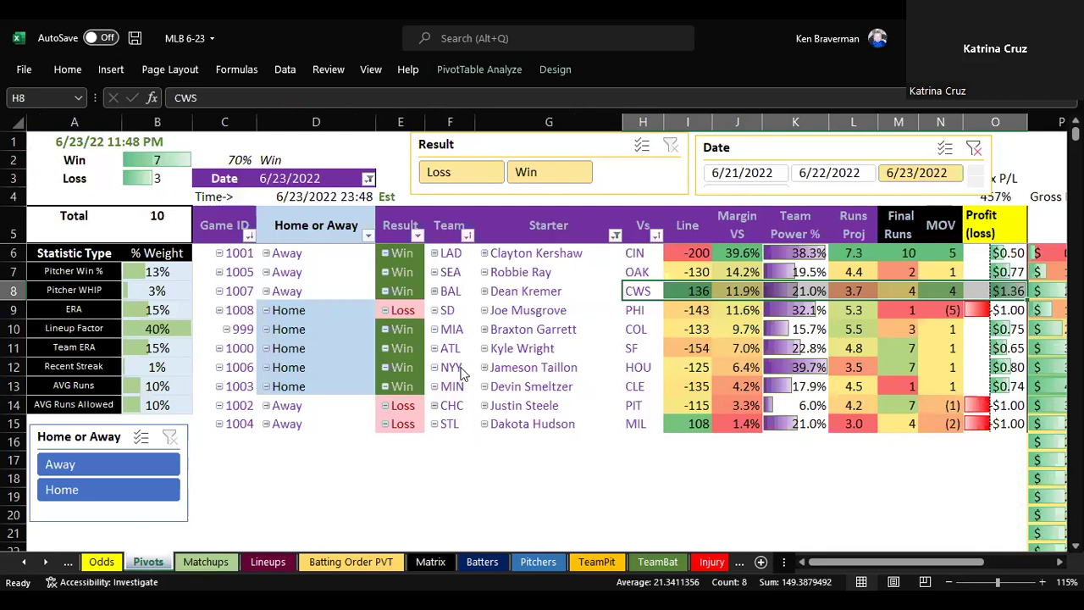
click(525, 173)
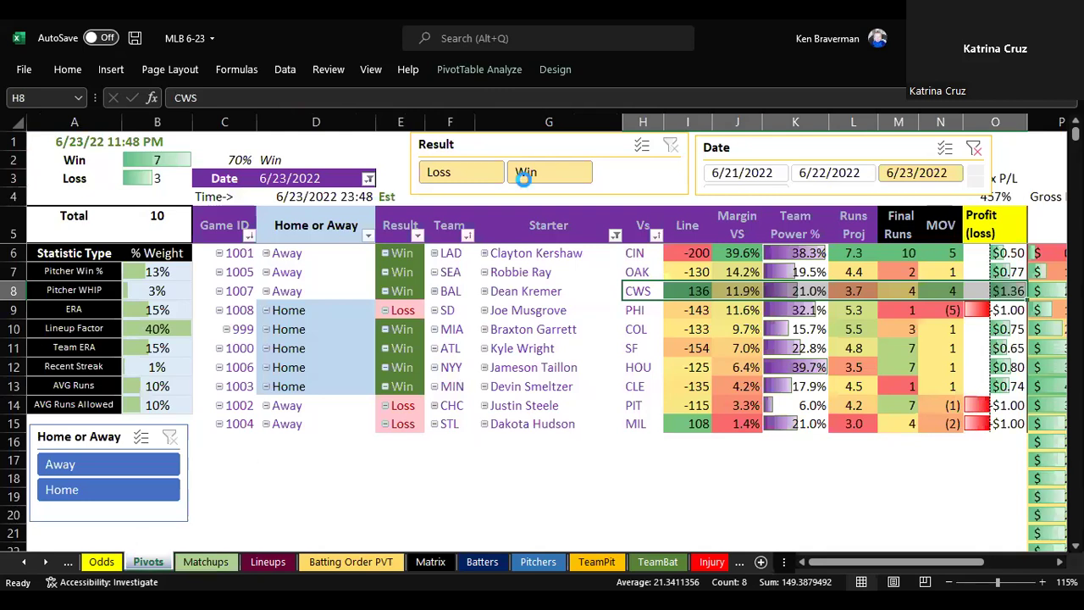